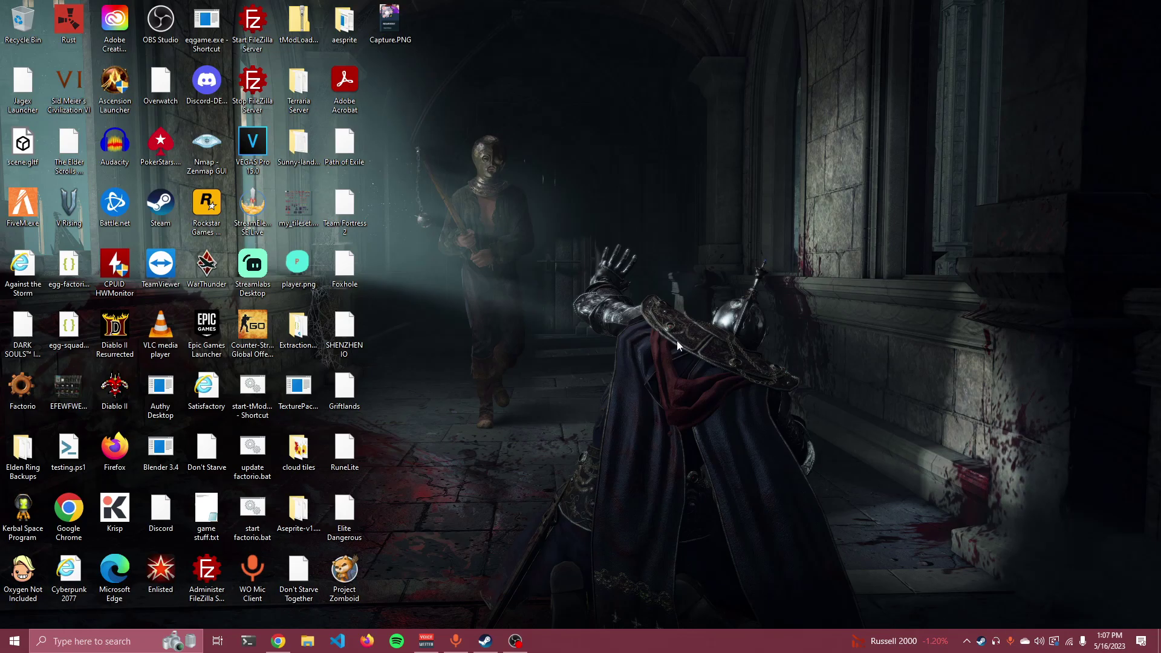
Step: Bring the browser showing the YouTube Studio channel dashboard to the front
click(279, 643)
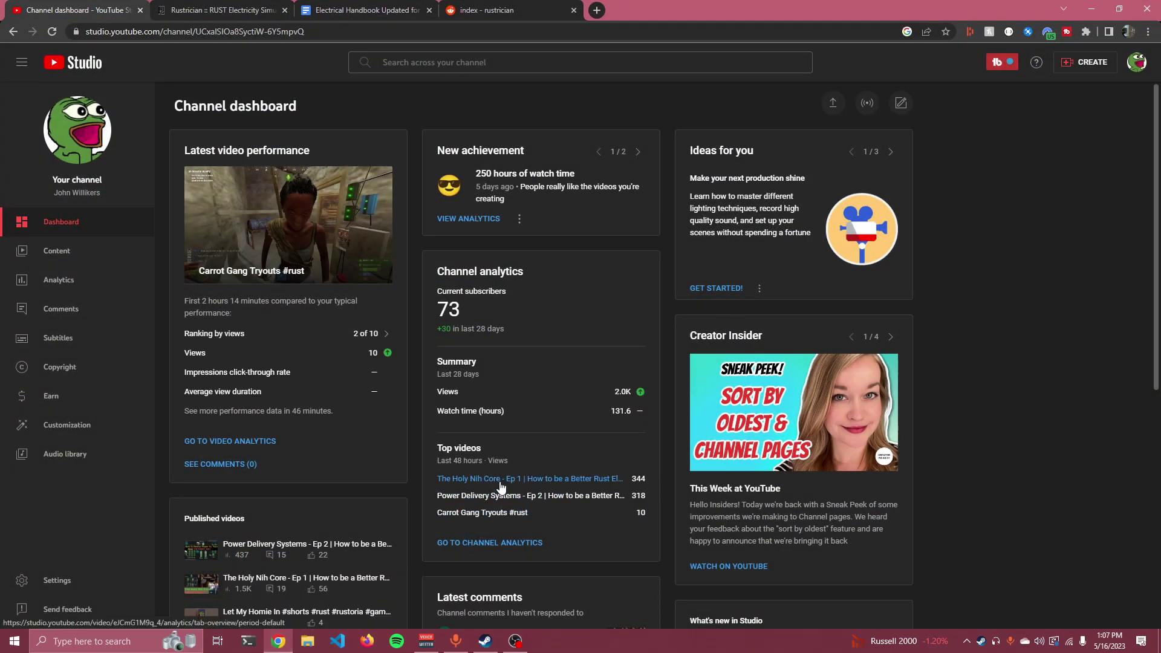
Step: Go from the Content section to the Channel analytics overview and bring up its date ranges
scroll(493, 484, down, 1)
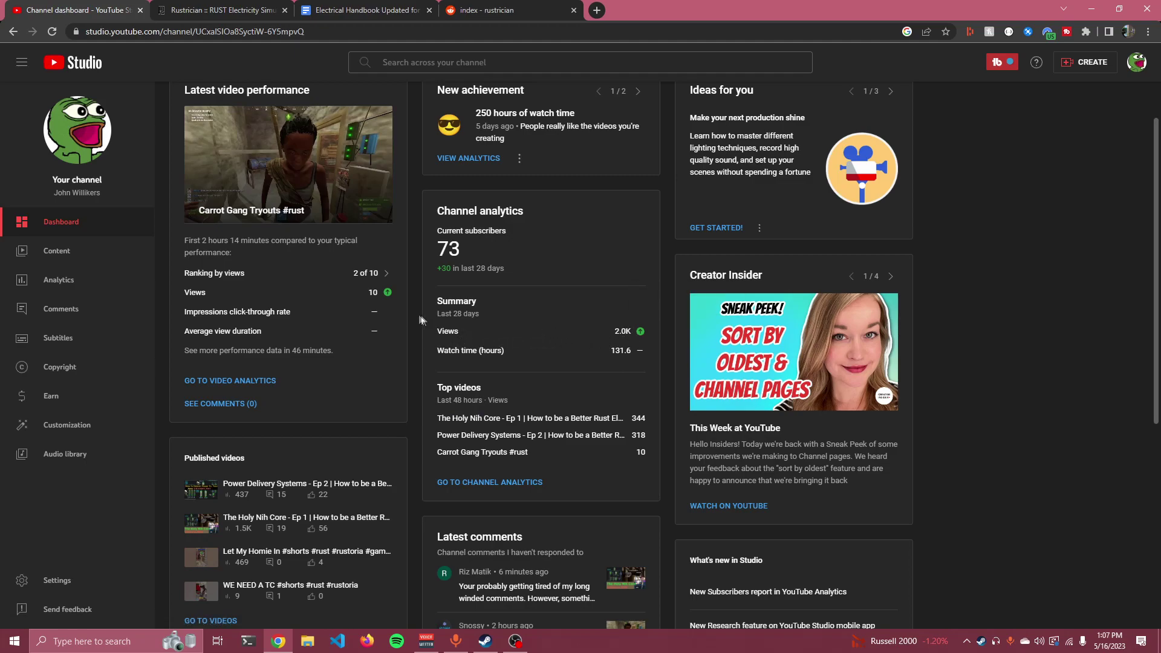
scroll(461, 324, up, 1)
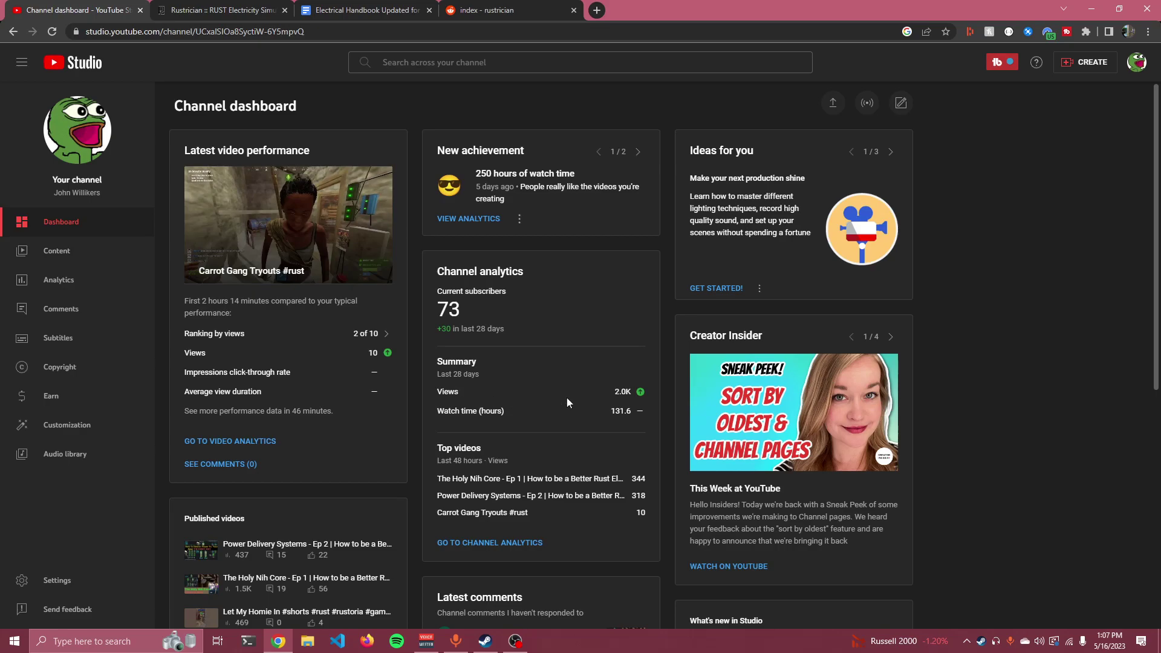
click(47, 254)
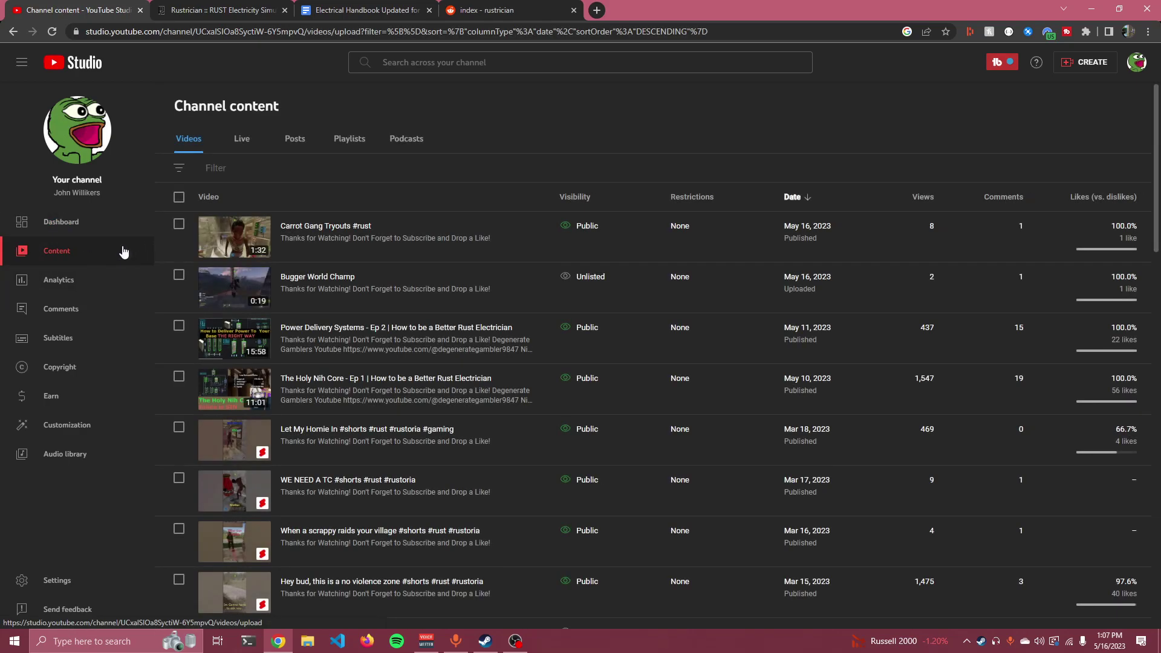
click(57, 284)
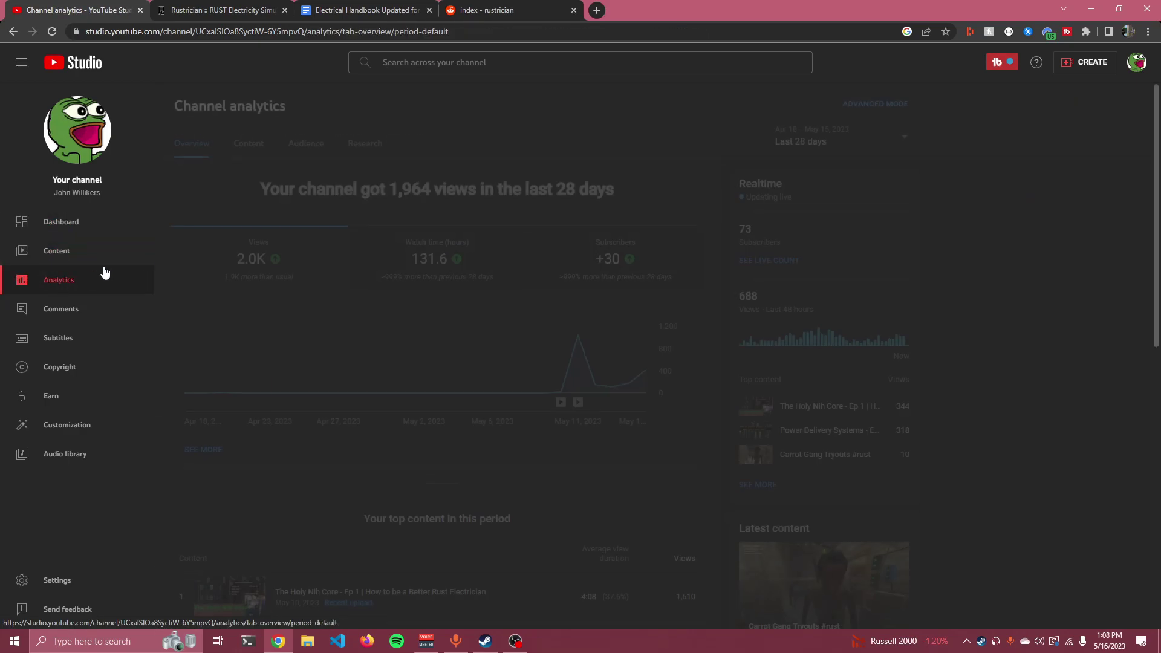
mouse_move(243, 282)
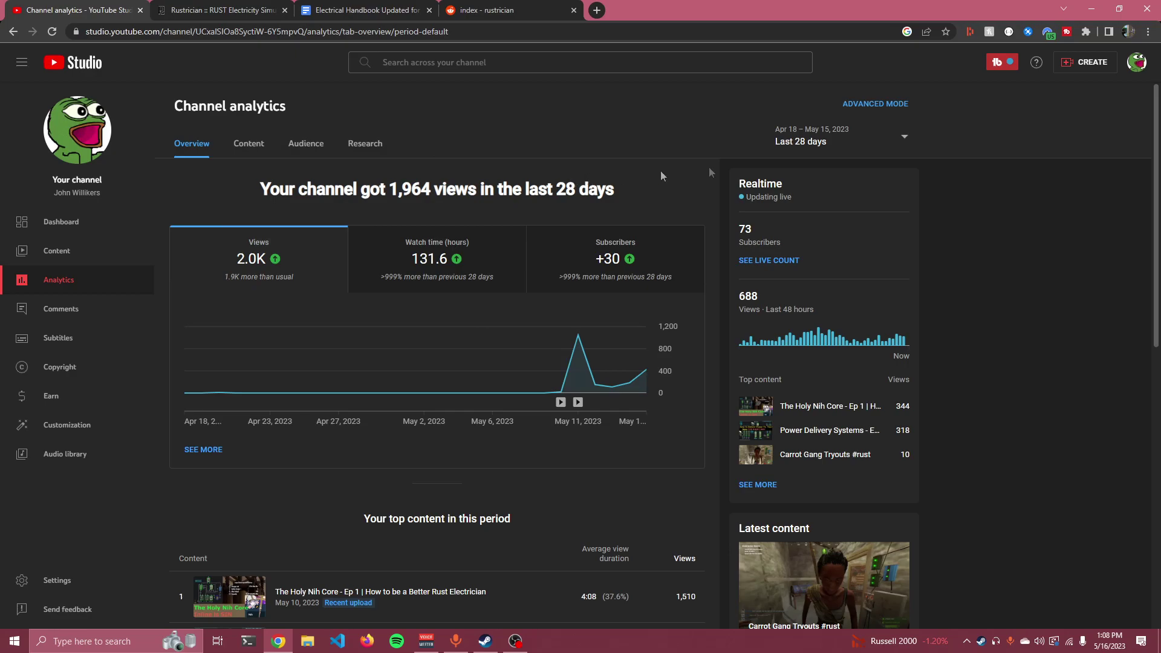
click(805, 138)
Step: Set analytics to Last 7 days: 1,942 views, 131.2 watch hours, +30 subscribers
click(811, 134)
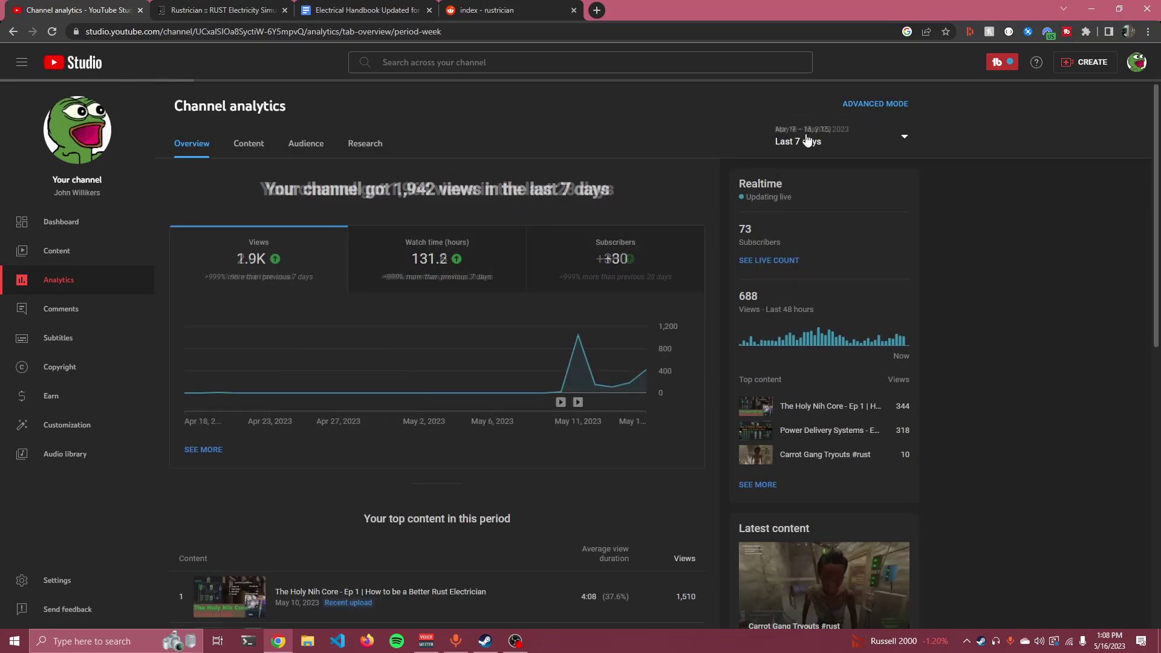
mouse_move(269, 280)
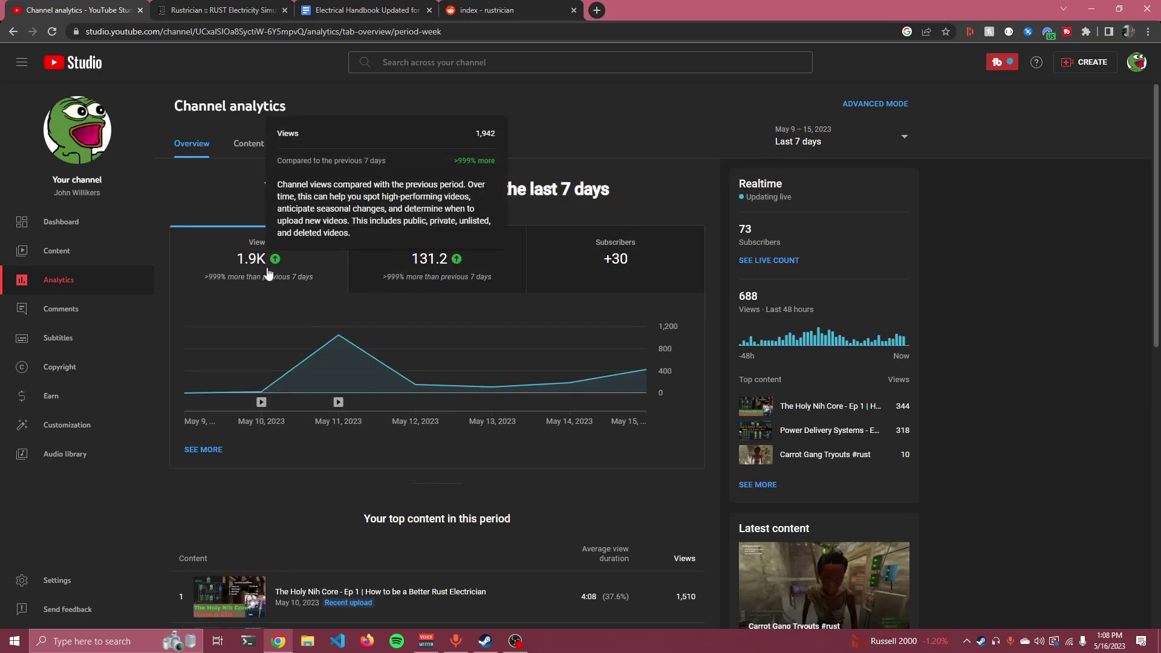
mouse_move(453, 280)
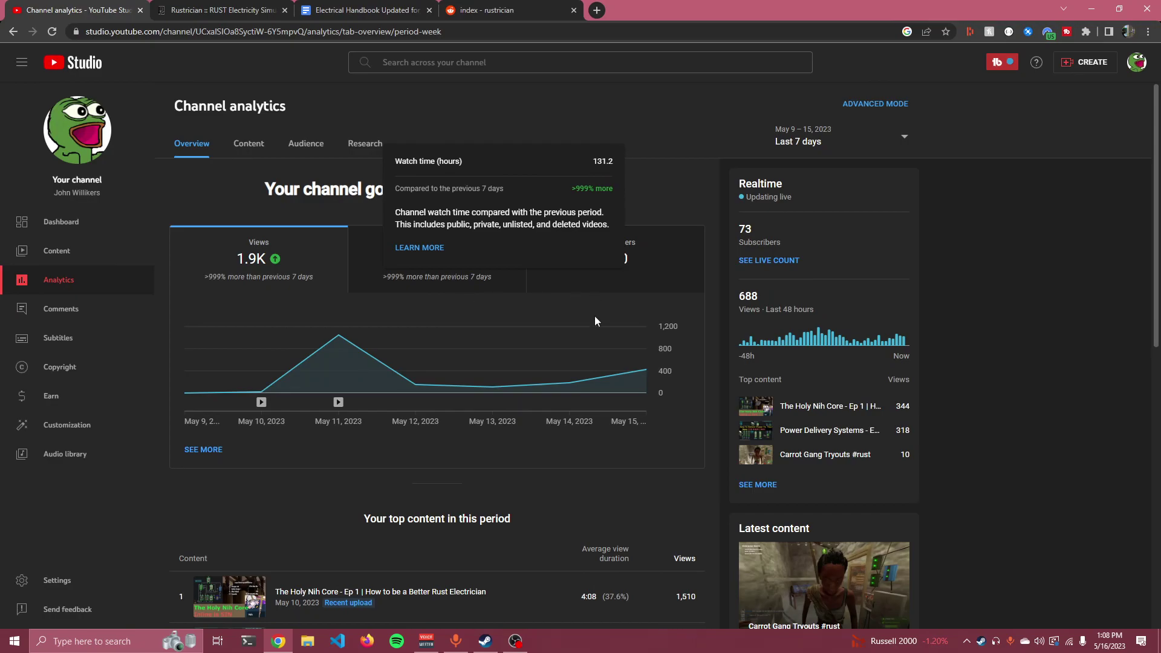
scroll(596, 326, down, 10)
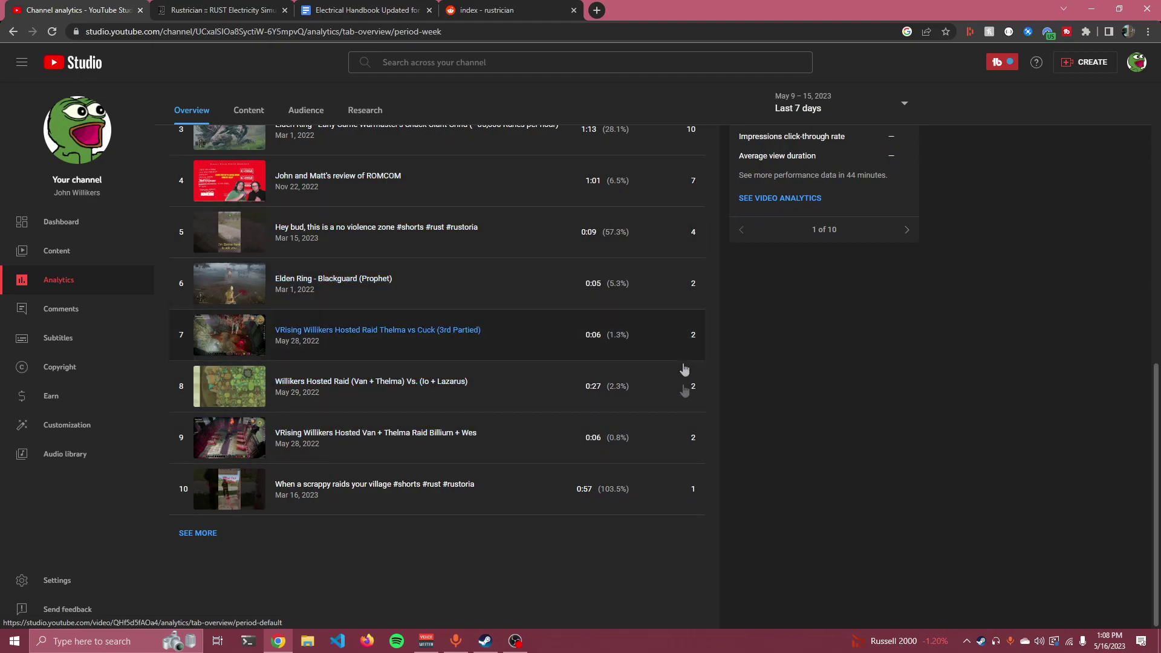
scroll(684, 363, up, 10)
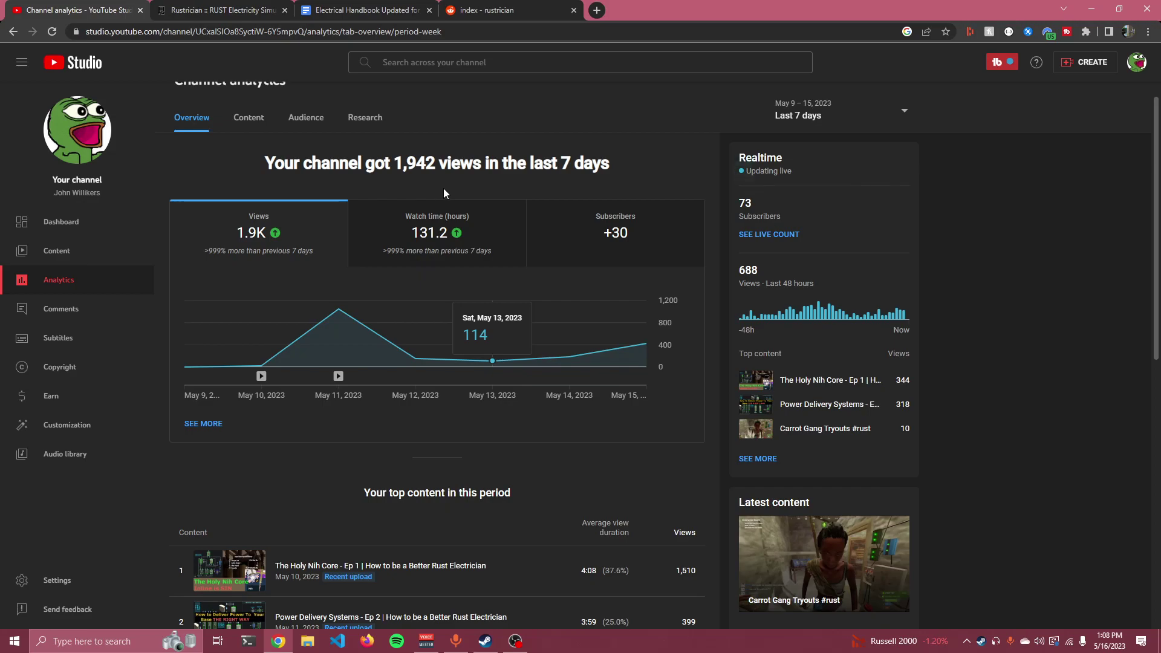
Step: Switch channel analytics to Last 90 days and view the Content breakdown
drag(644, 241, 597, 223)
click(810, 115)
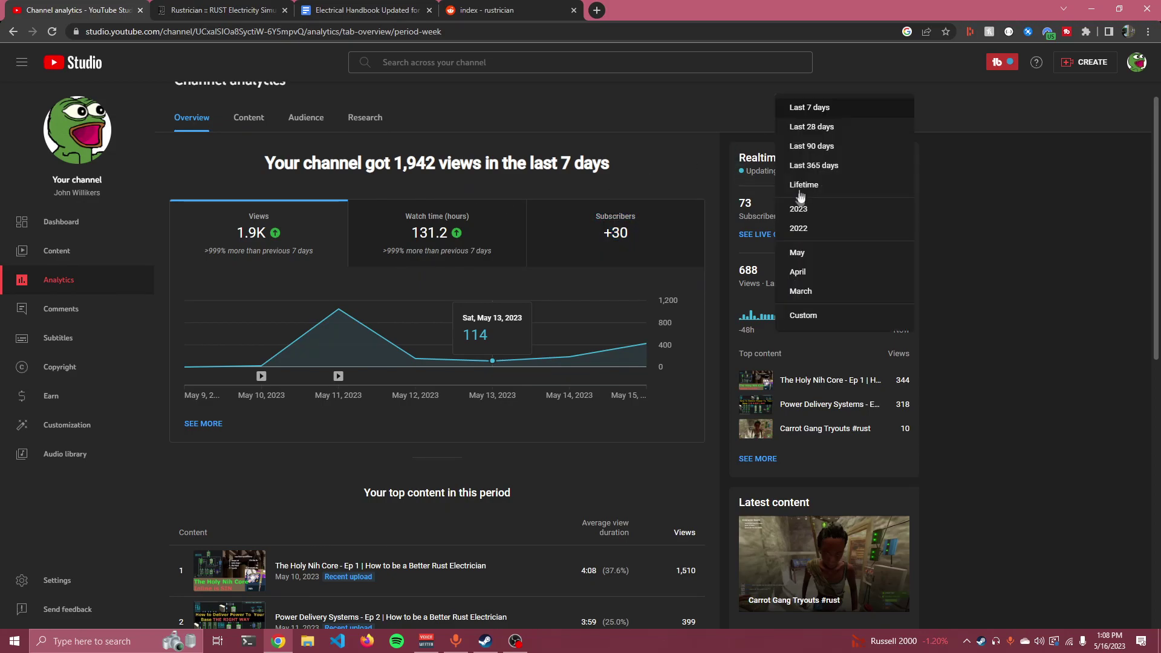
click(803, 145)
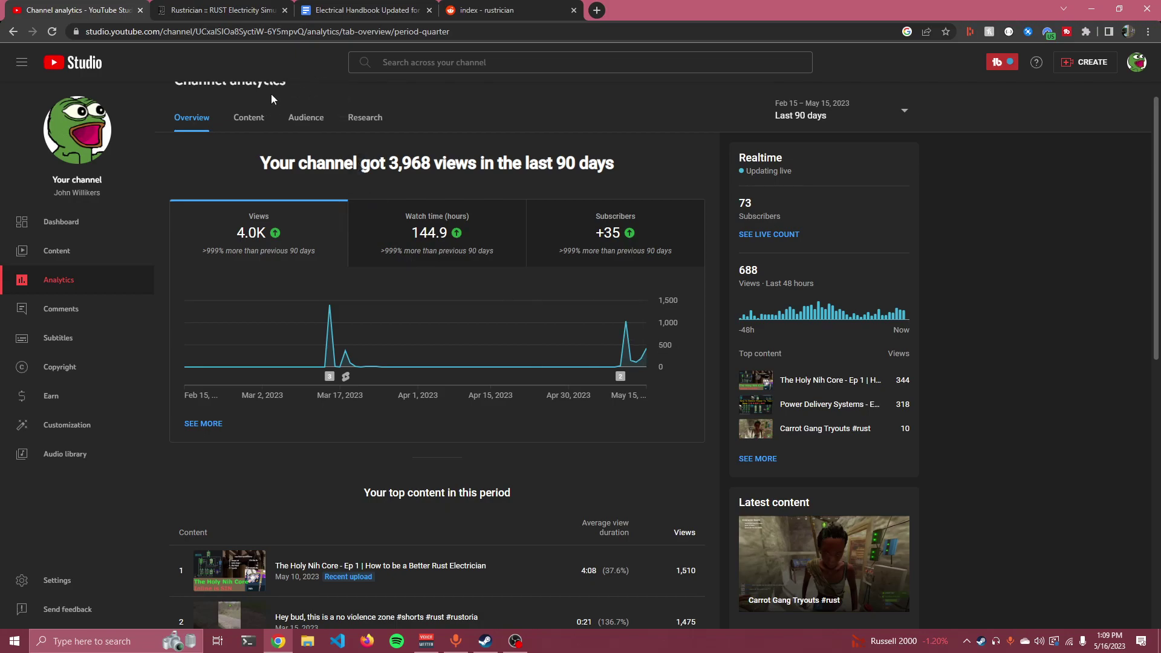
click(253, 118)
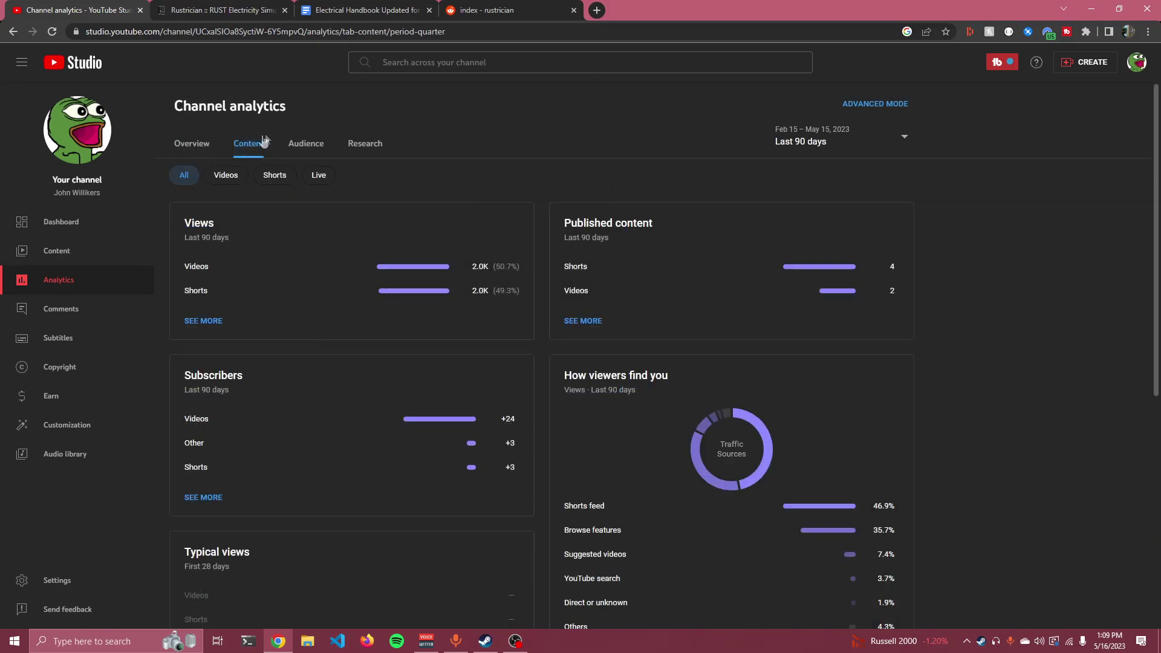
click(228, 8)
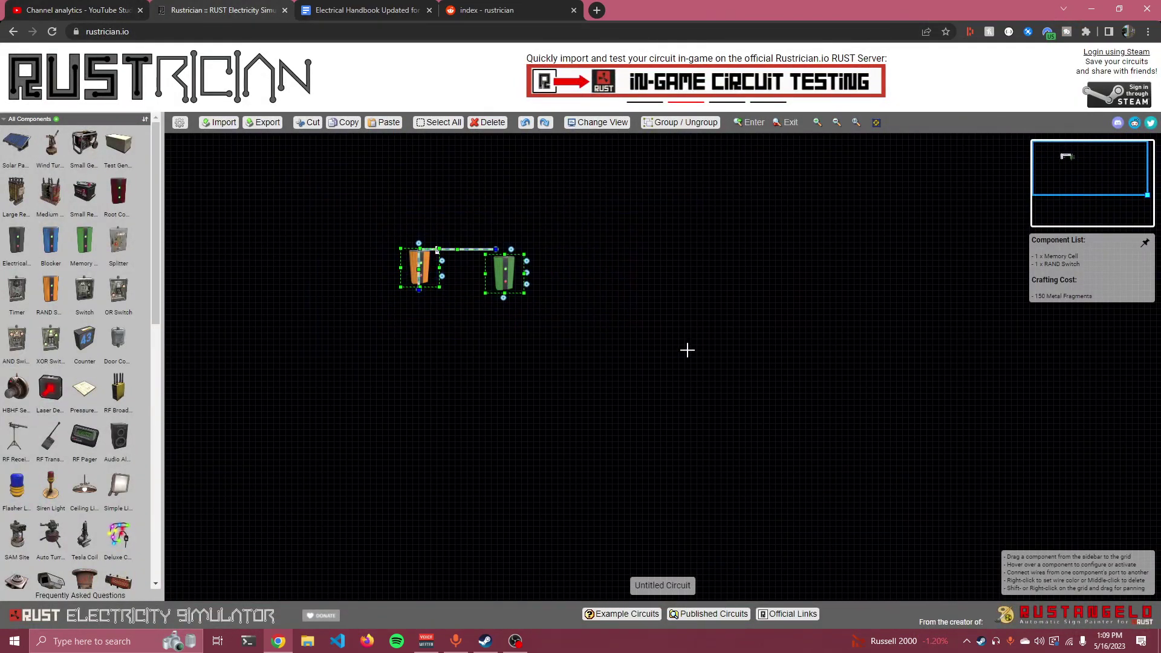
Step: Delete the old memory cell and RAND switch, then place a Test Generator and two Electrical Branches
key(Delete)
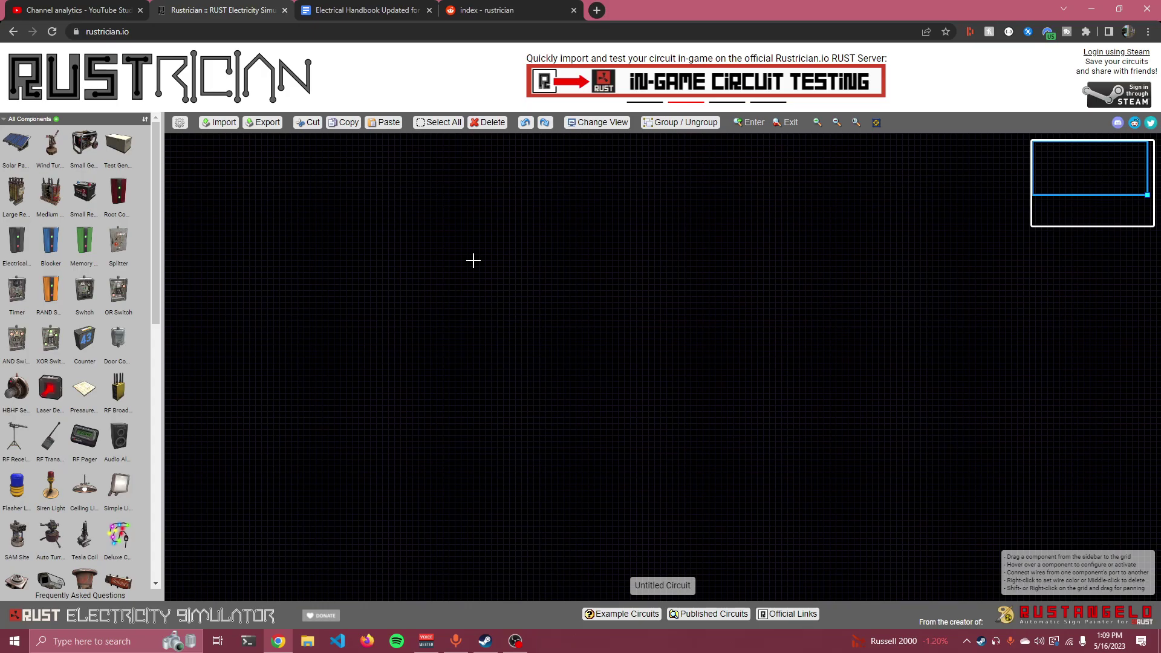
drag(118, 144, 326, 269)
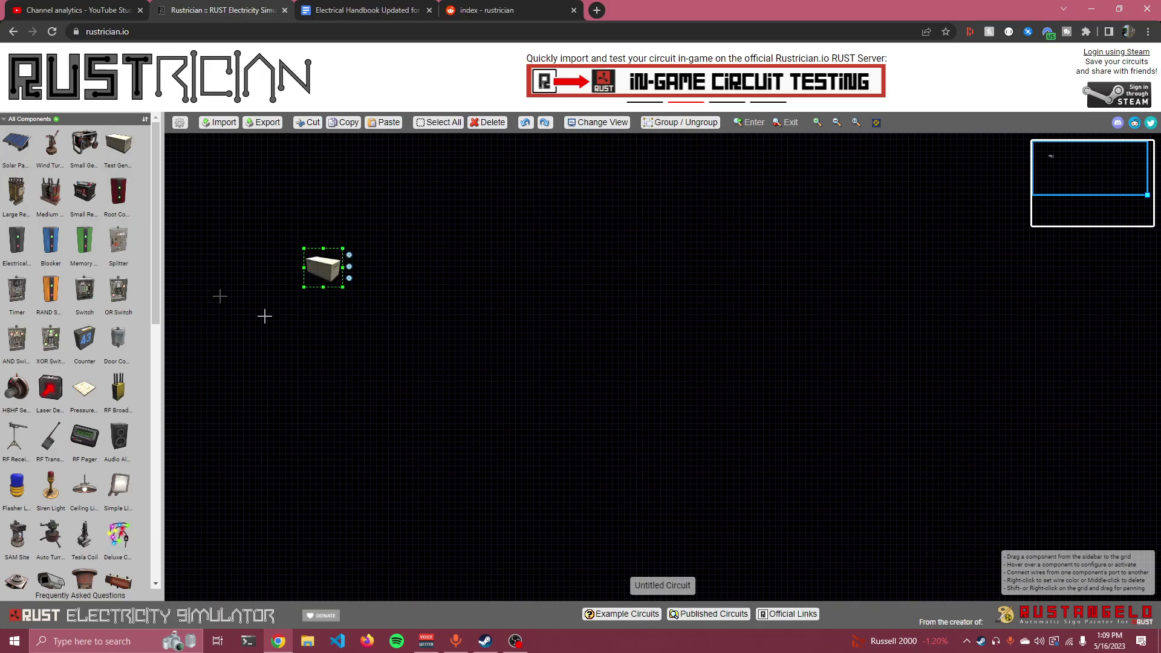
drag(17, 240, 440, 233)
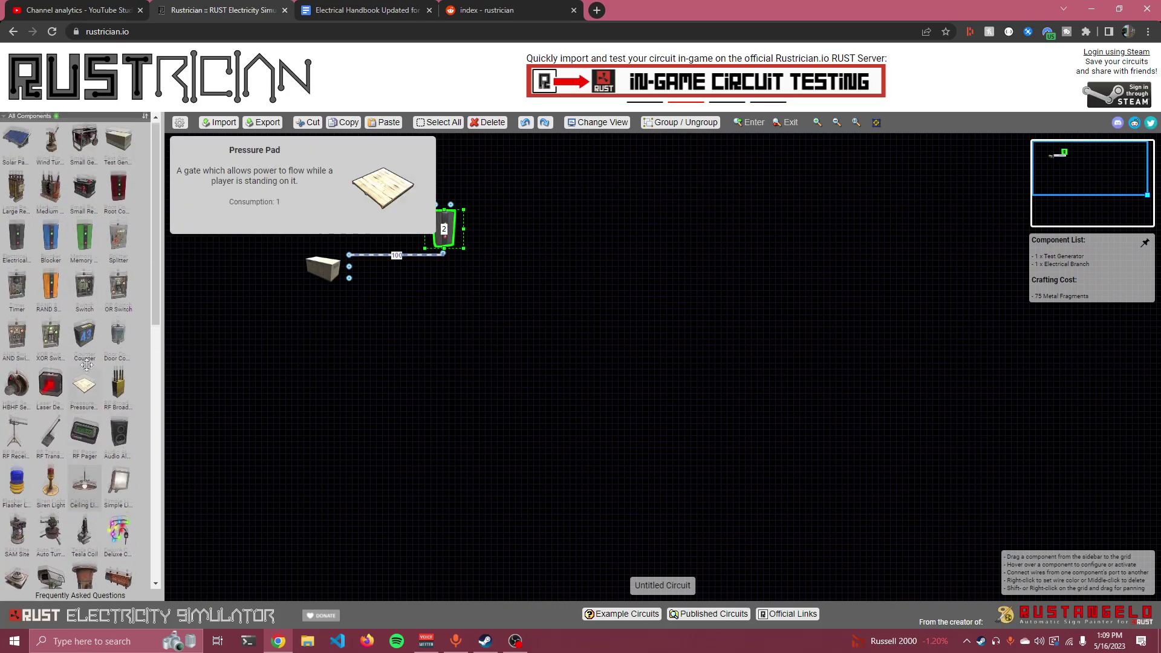
drag(17, 241, 476, 220)
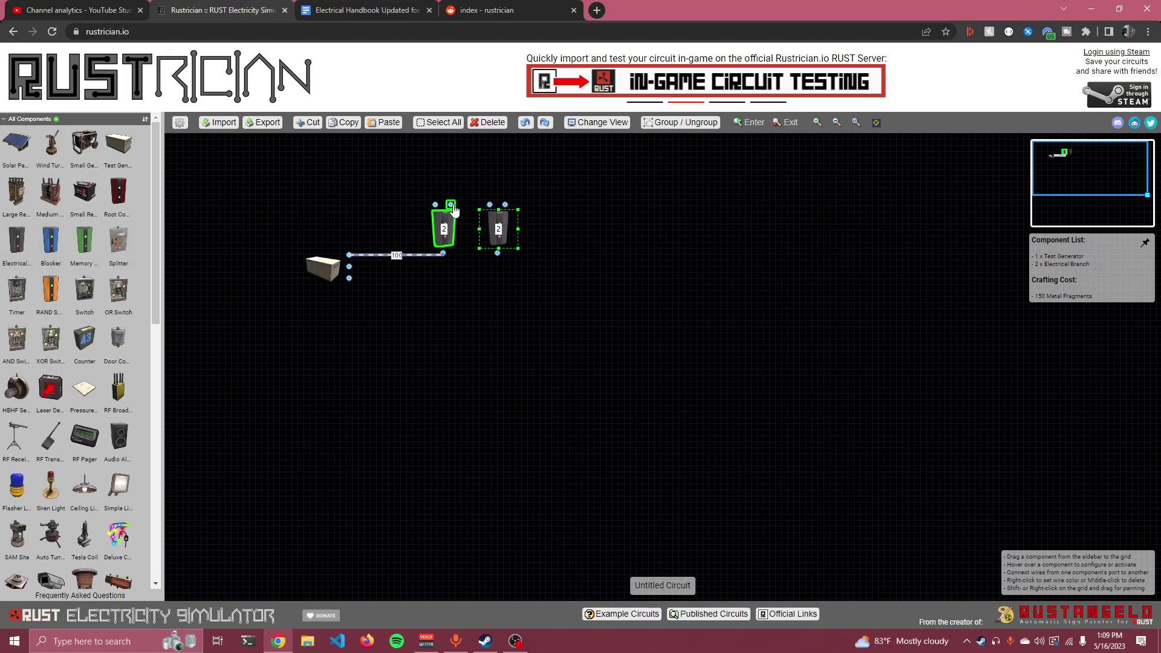
Step: Wire the second branch, then copy-paste the pair to chain four Electrical Branches
click(498, 228)
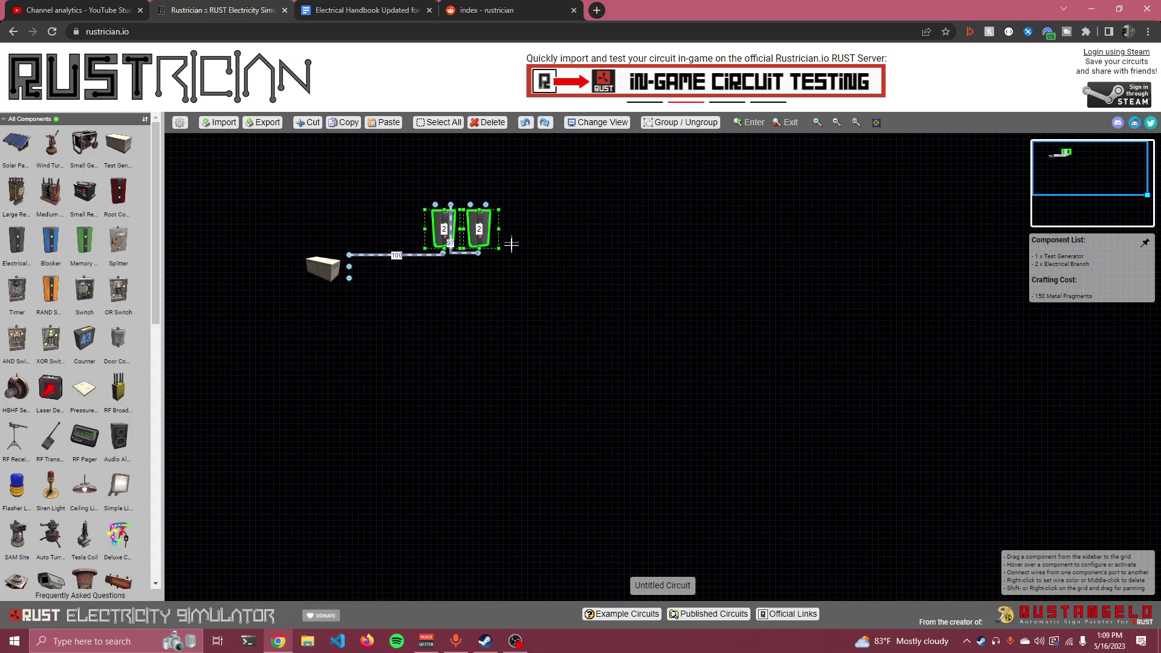
key(ctrl+c)
key(ctrl+v)
click(553, 220)
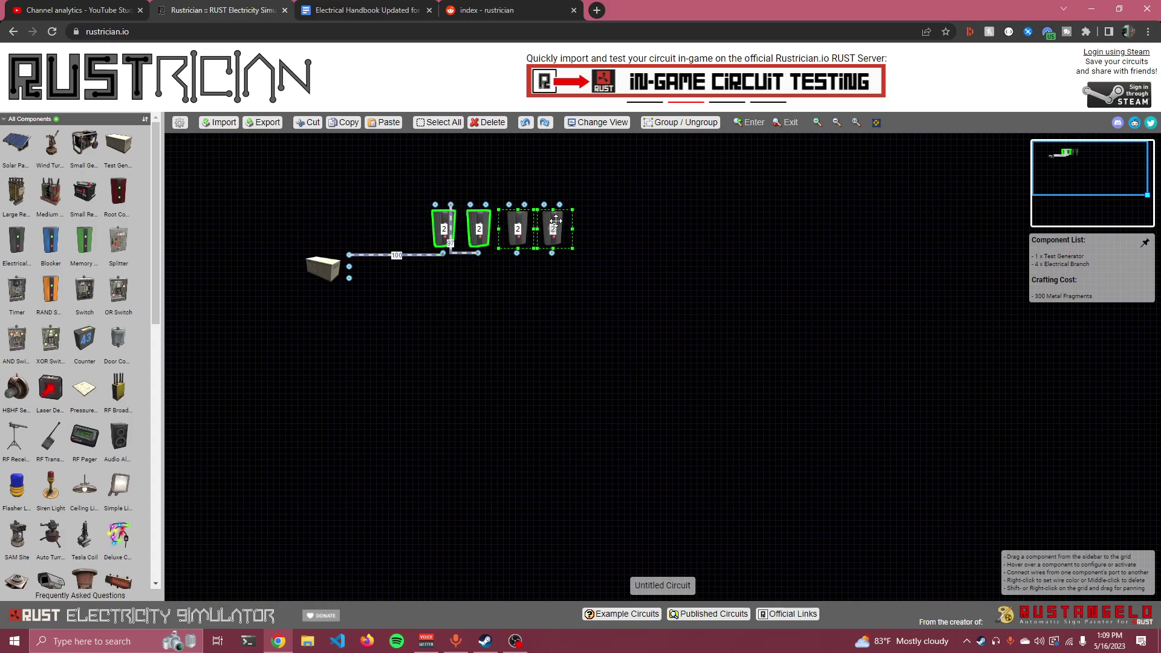
click(503, 227)
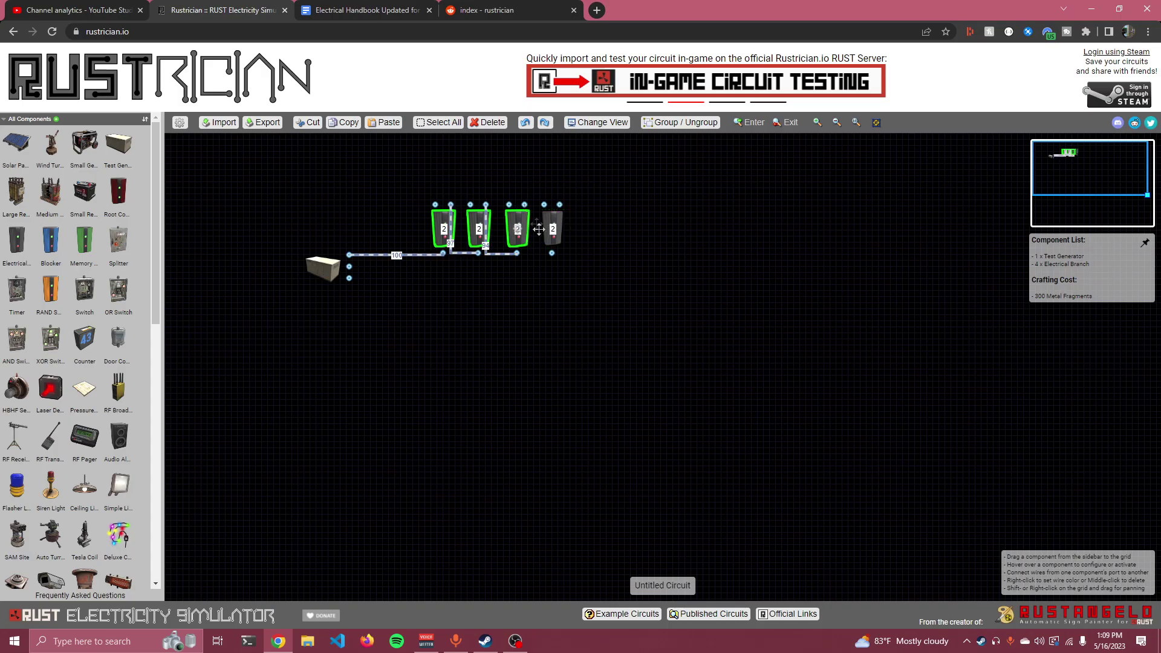
drag(552, 253, 525, 206)
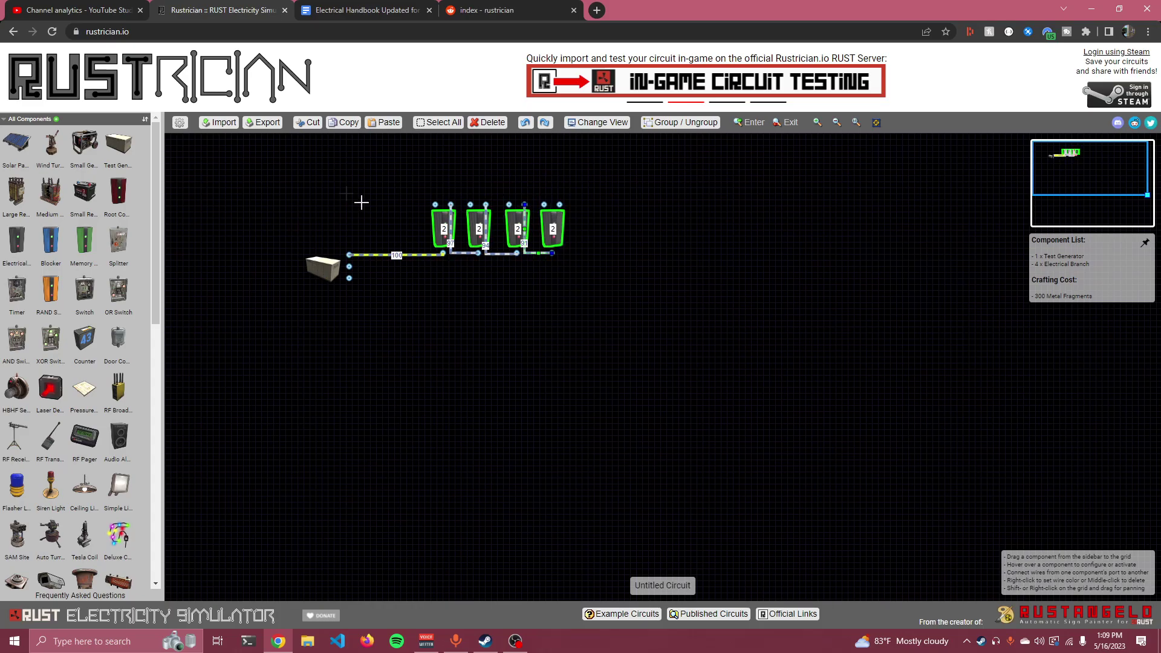
Step: Box-select the generator and all four branches and delete them
drag(293, 199, 831, 427)
key(Delete)
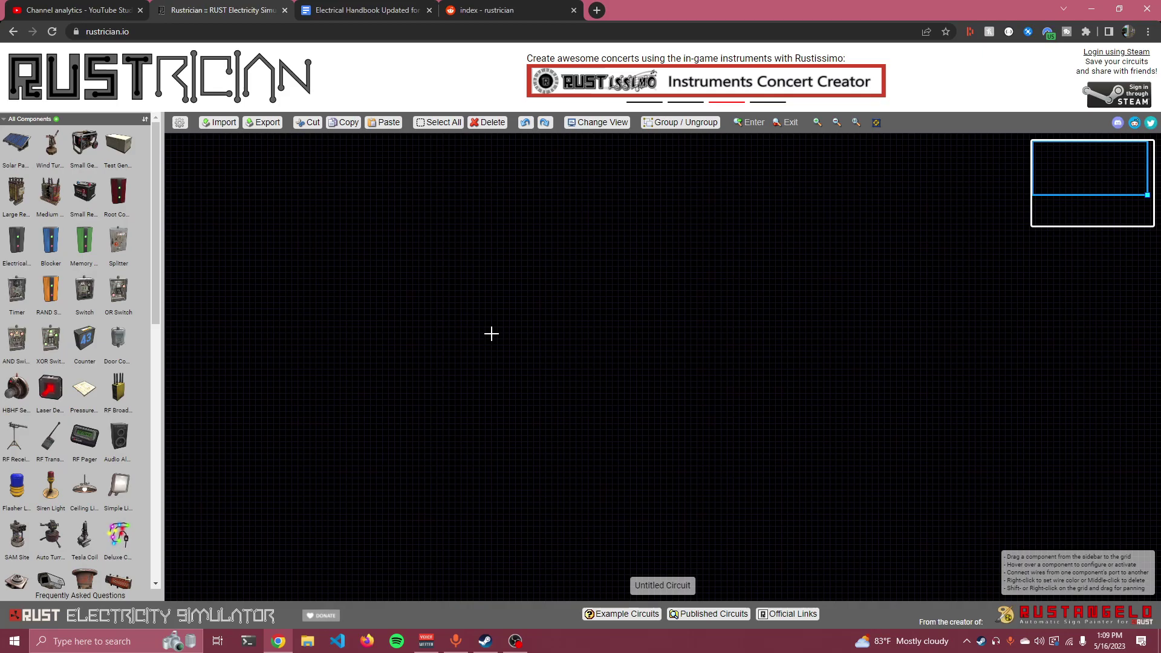
click(981, 641)
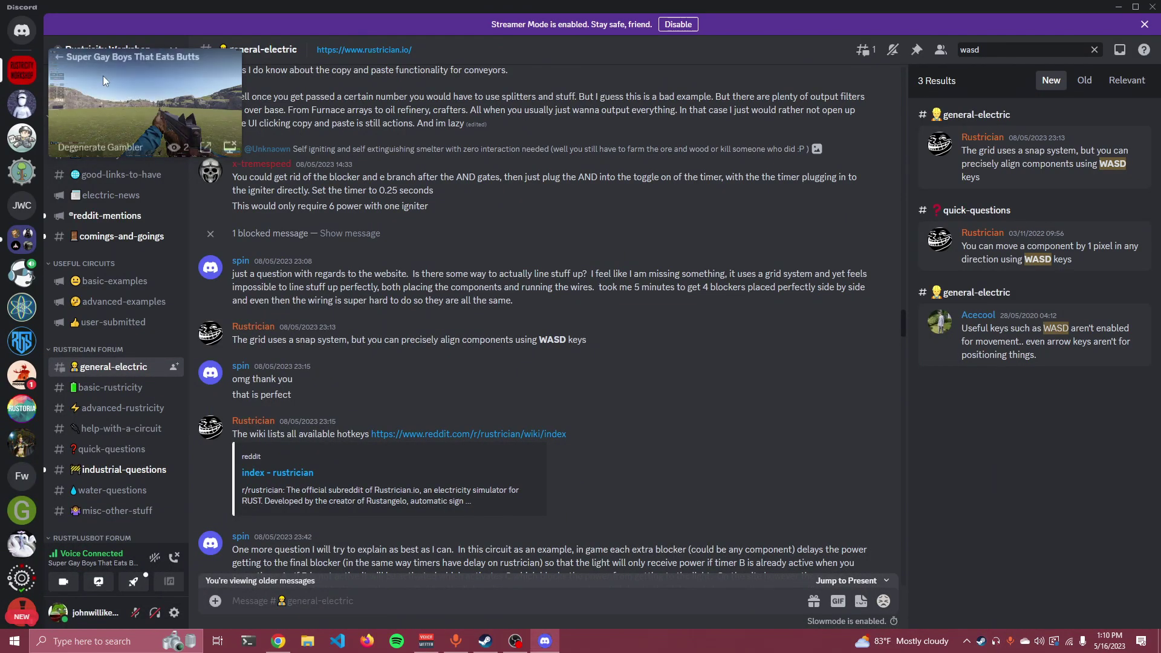
Step: Stop watching the voice-channel stream and open the comings-and-goings channel
drag(200, 145, 325, 374)
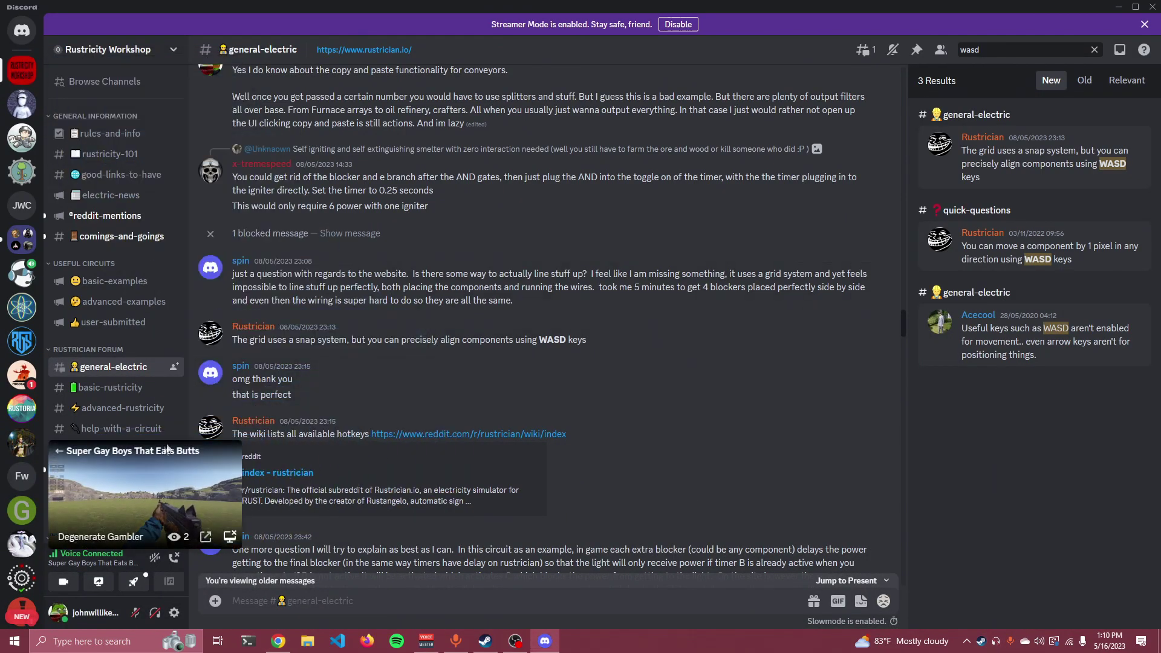
click(233, 539)
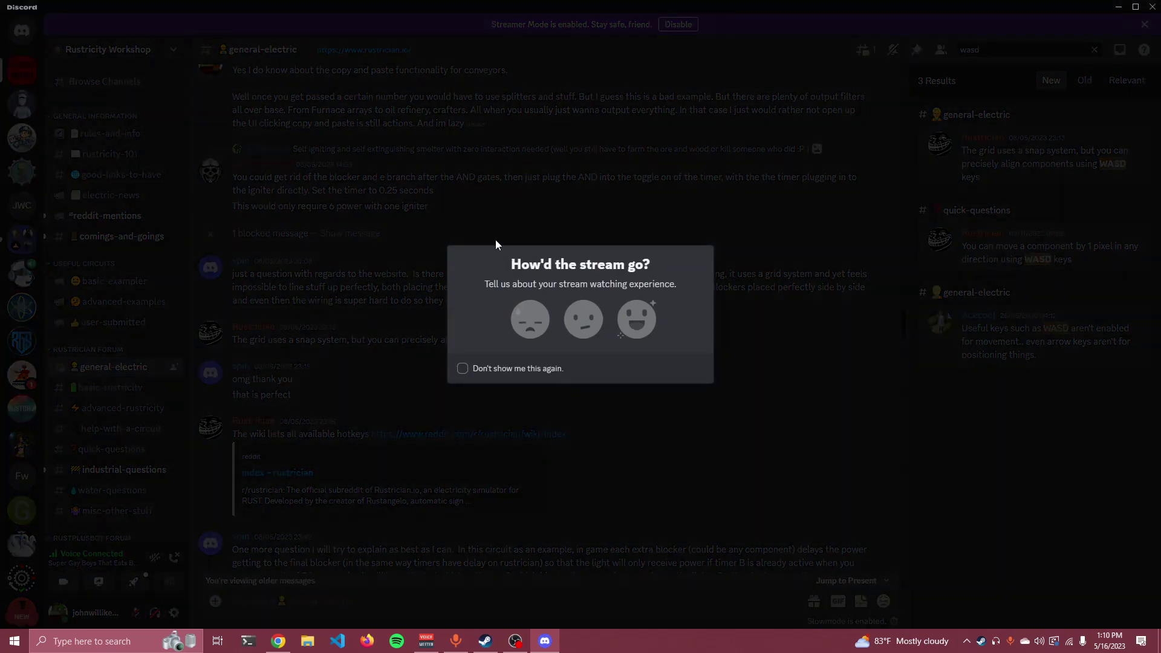
click(496, 241)
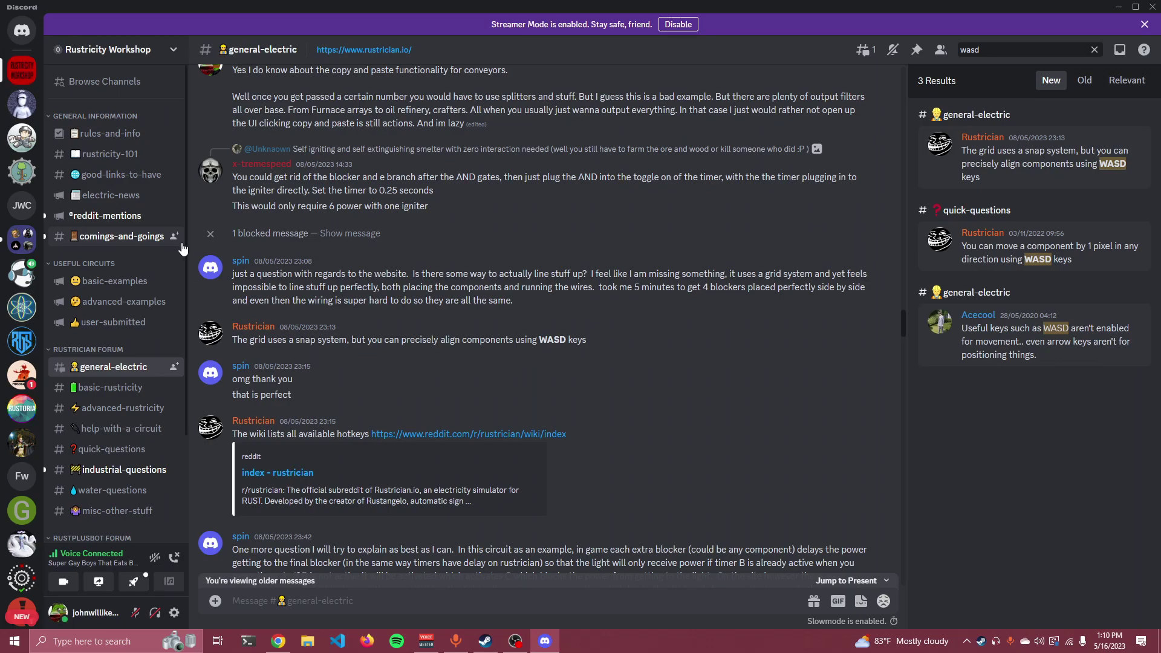
scroll(175, 248, down, 2)
scroll(148, 242, down, 2)
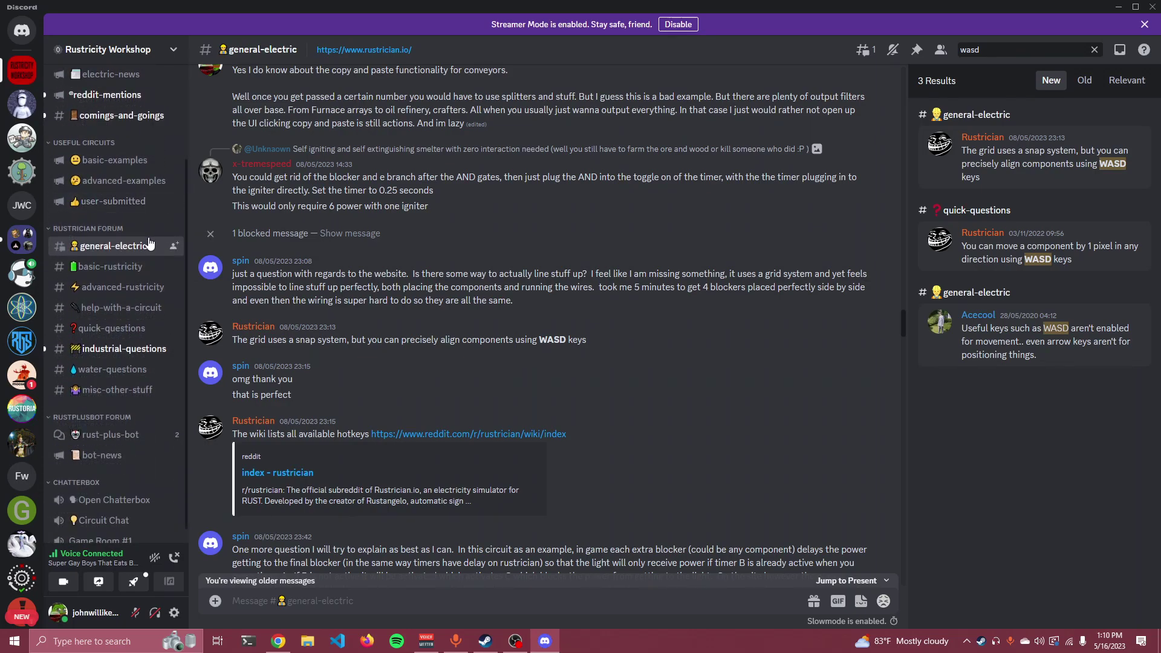
mouse_move(151, 243)
scroll(152, 243, up, 3)
click(117, 236)
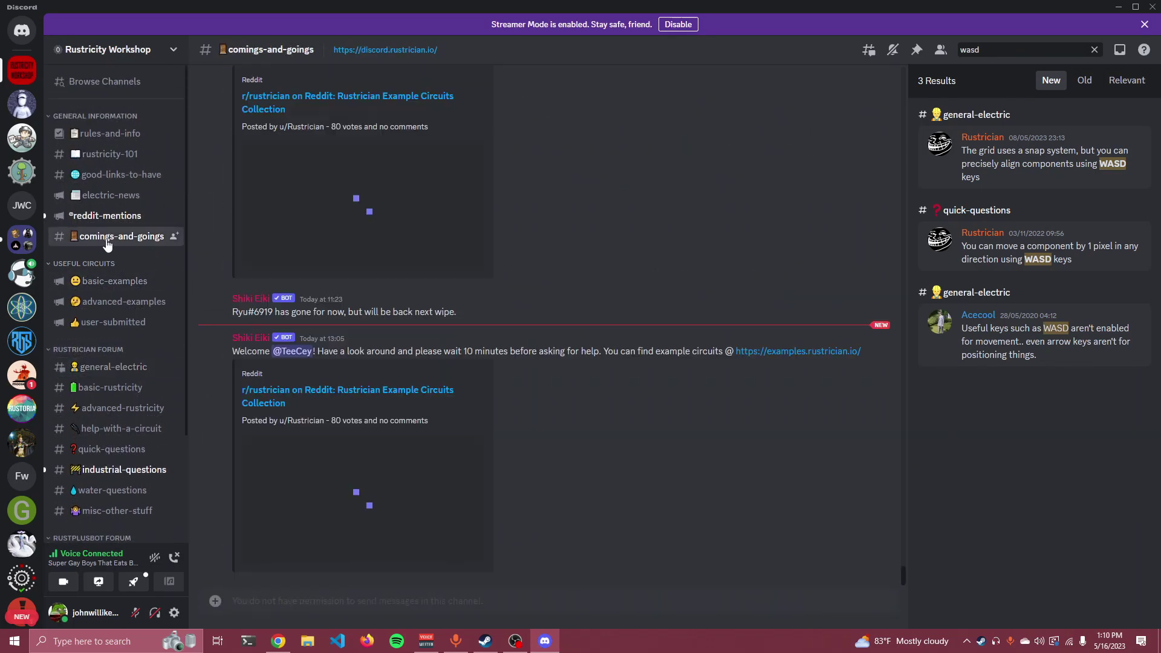
Step: Open the #user-submitted circuits channel and scroll up through its posts
scroll(96, 272, down, 1)
click(93, 261)
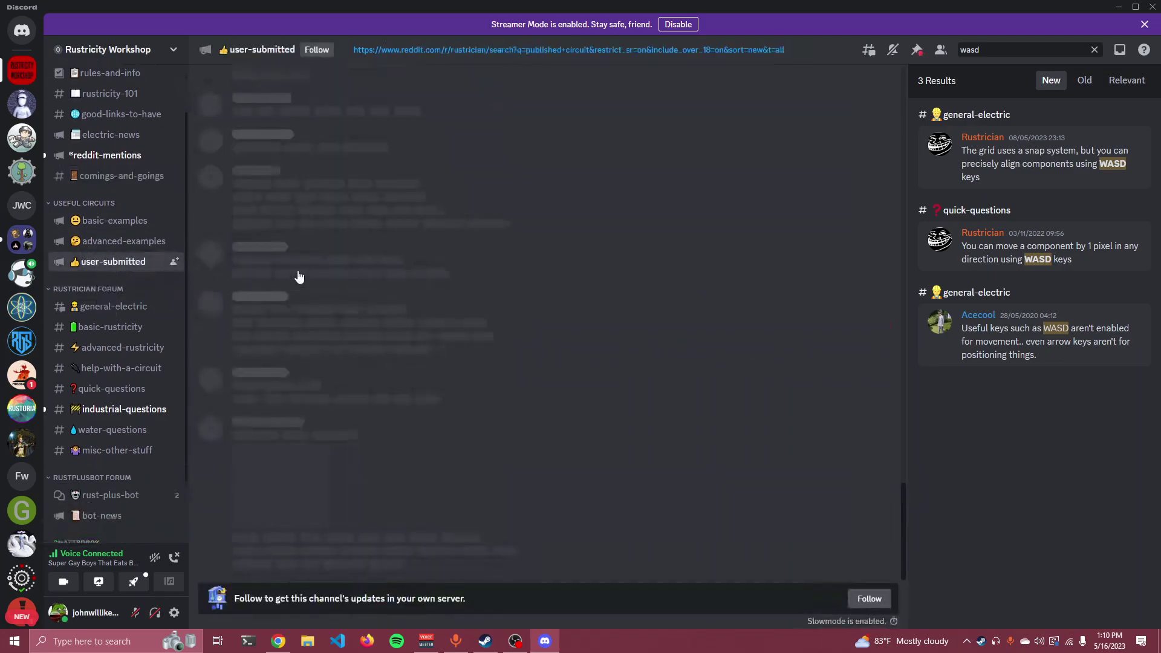
scroll(325, 266, up, 5)
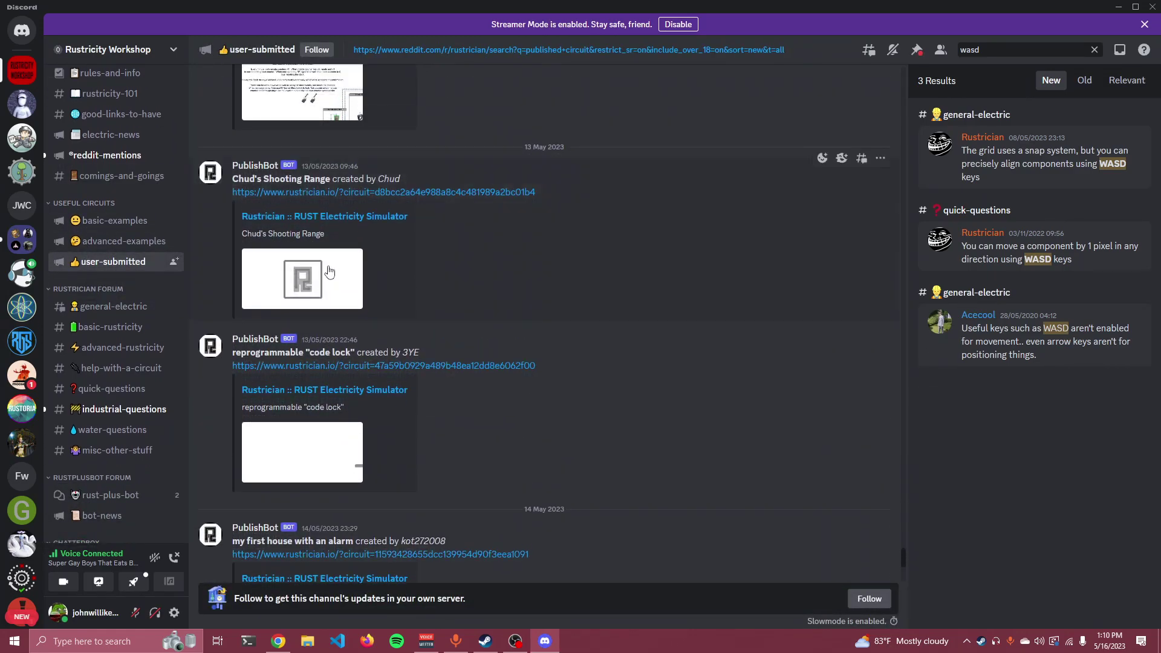
scroll(328, 266, up, 10)
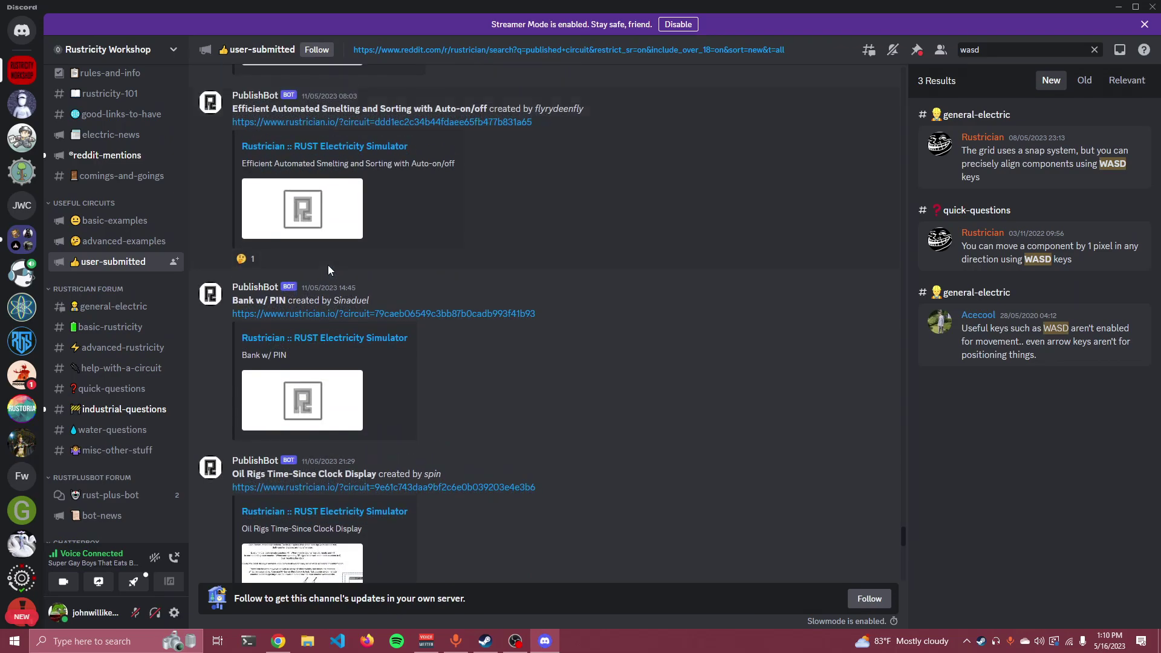
scroll(328, 270, up, 5)
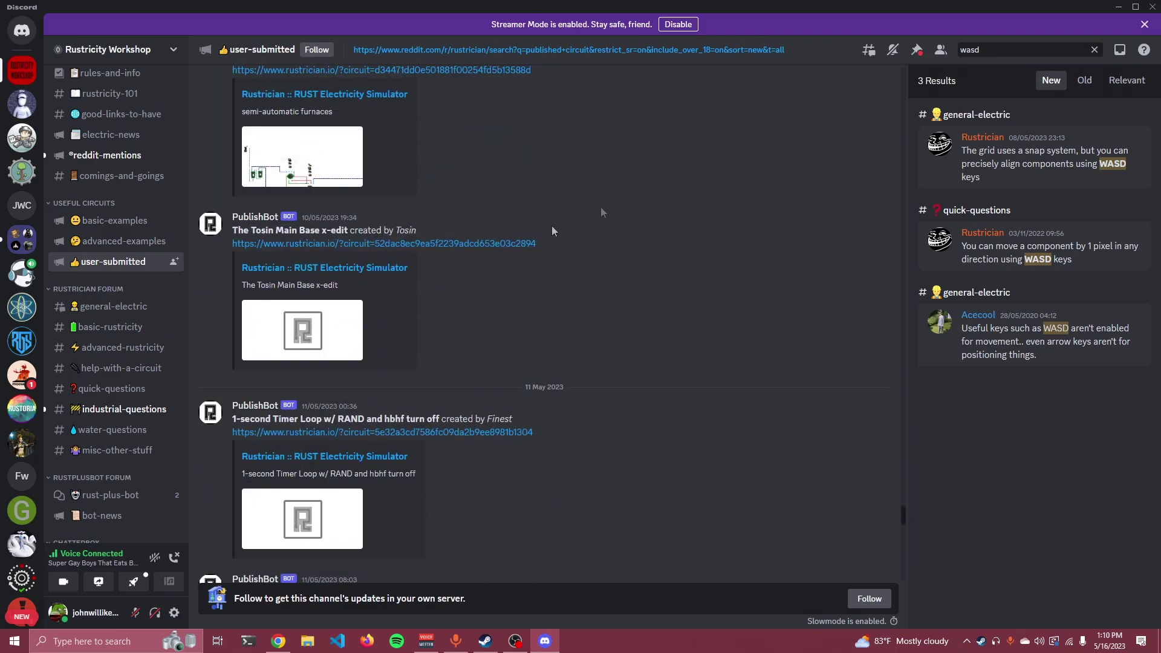
Step: Search the server for the circuit author's username and jump to the matching message
click(991, 48)
key(ctrl+a)
text(Shy)
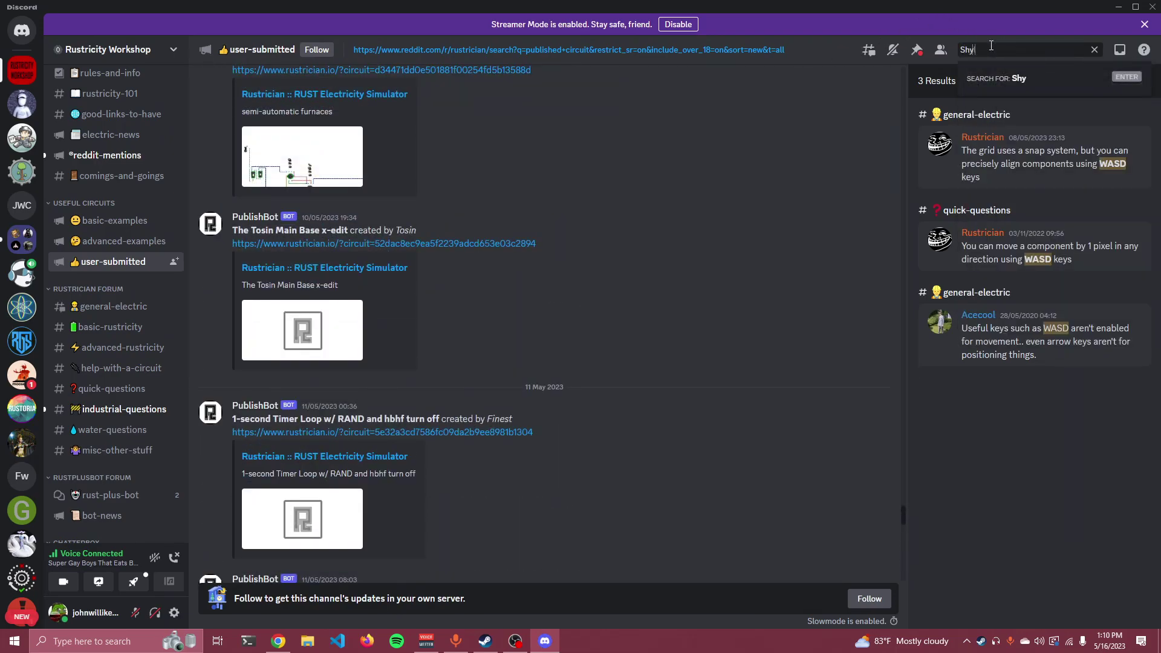
text(lor)
key(Return)
key(BackSpace)
key(Return)
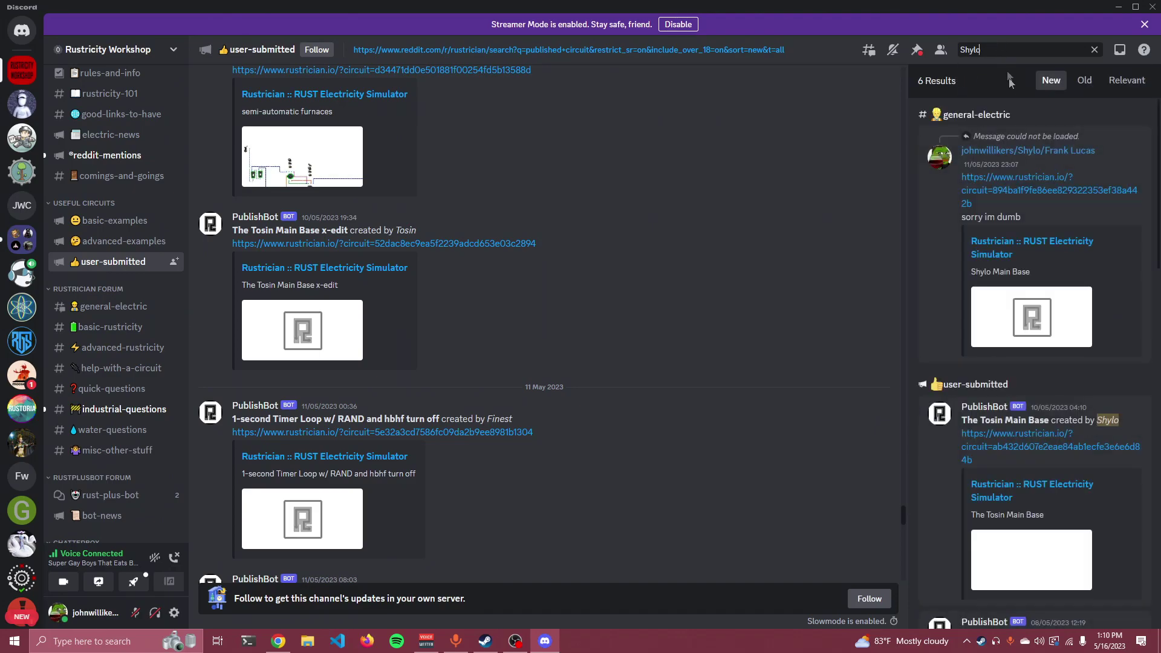
click(1004, 191)
Step: Load the shared main-base circuit and pan across its solar, battery, turret and power spine sections
click(331, 281)
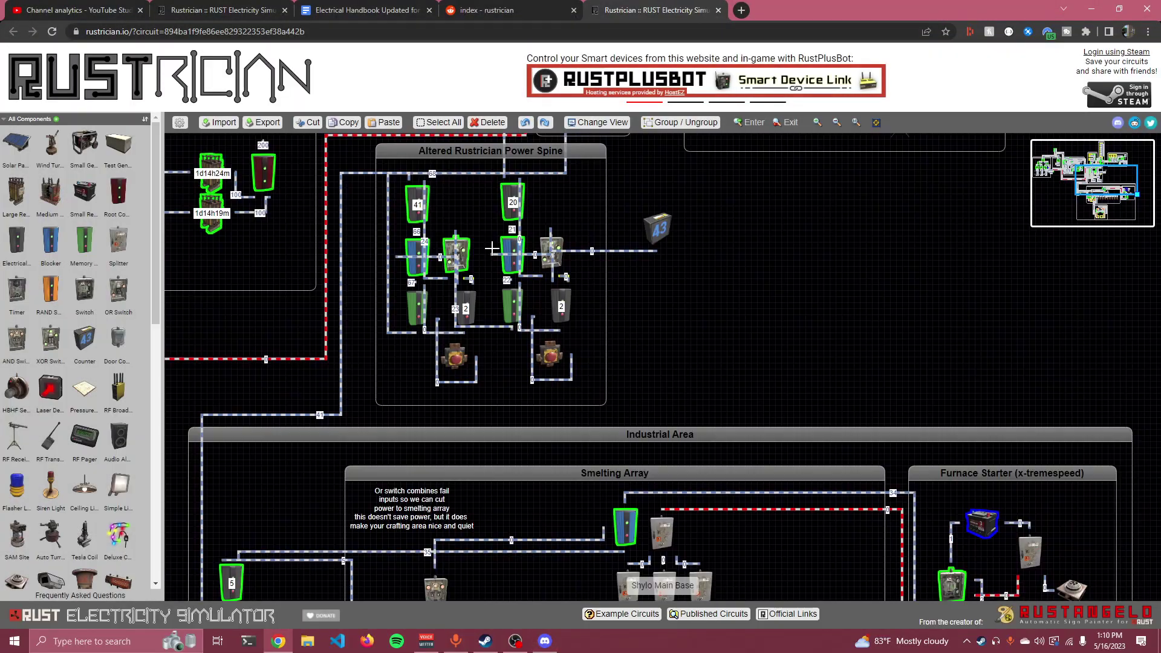
scroll(406, 390, down, 5)
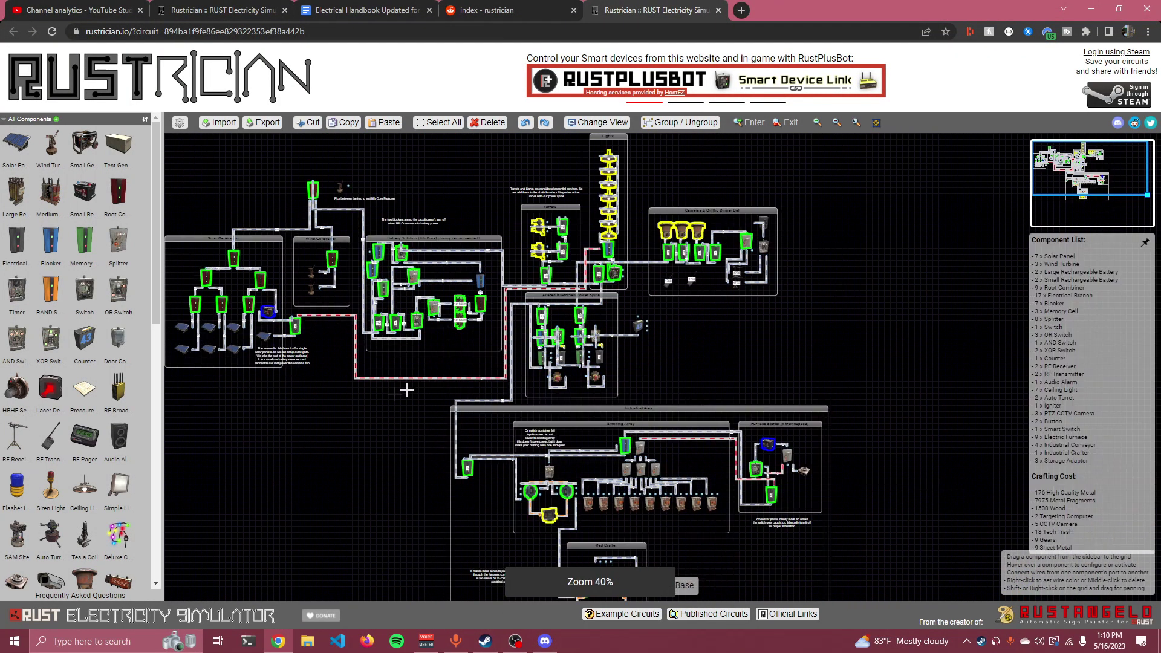
drag(406, 390, 490, 389)
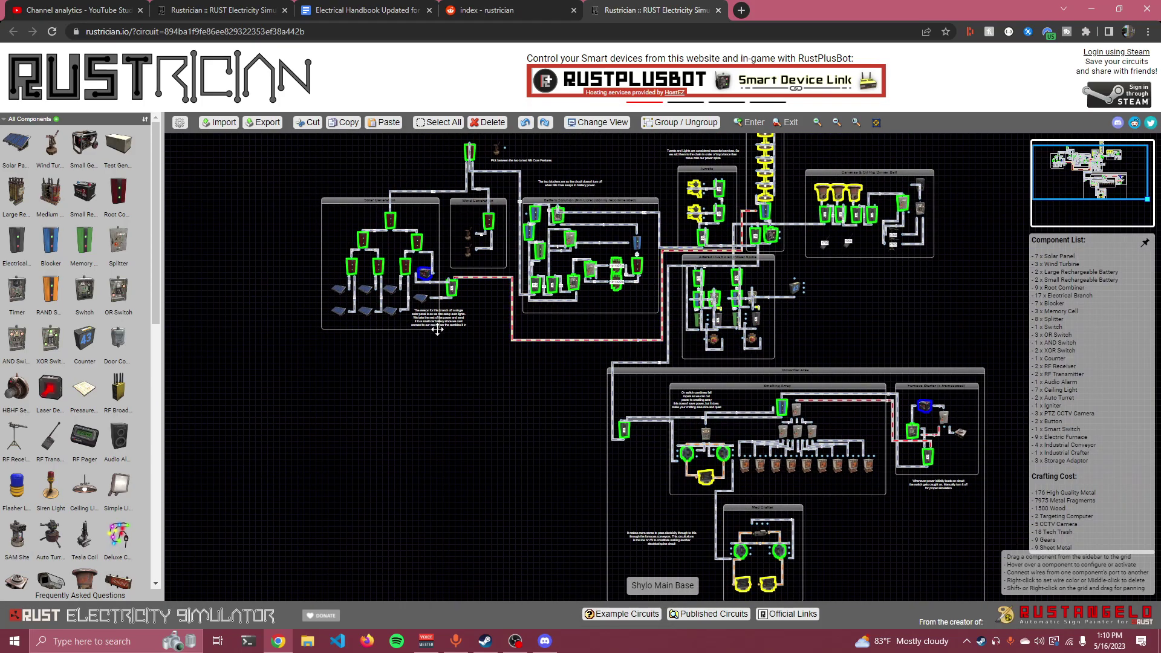
scroll(372, 359, up, 3)
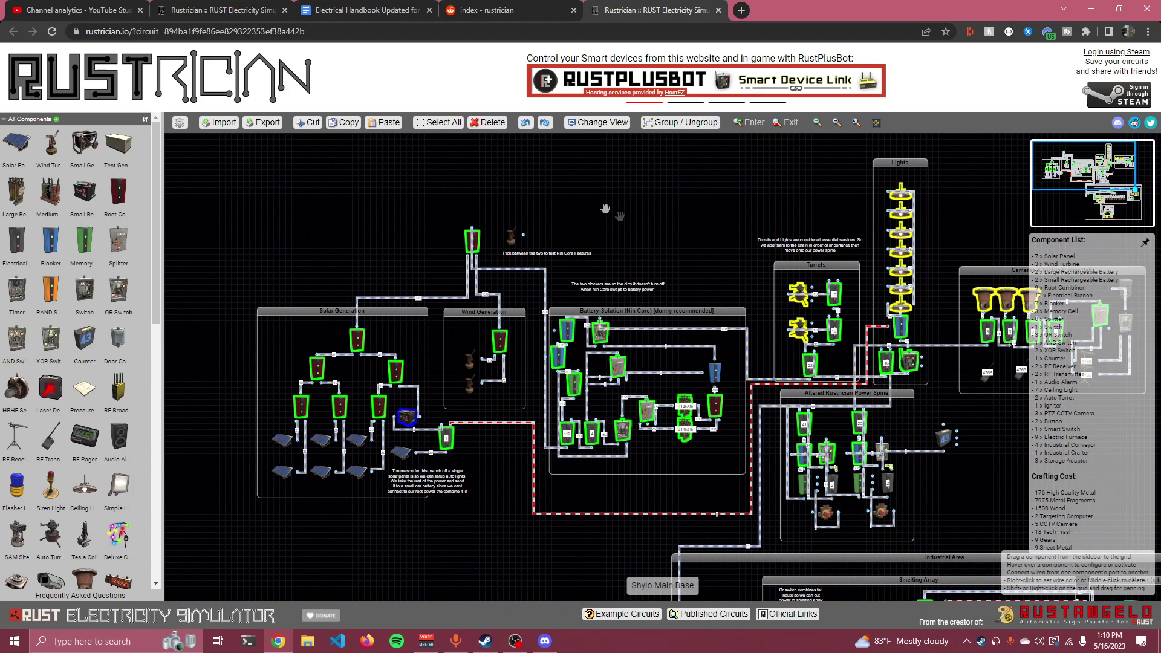
drag(605, 209, 491, 141)
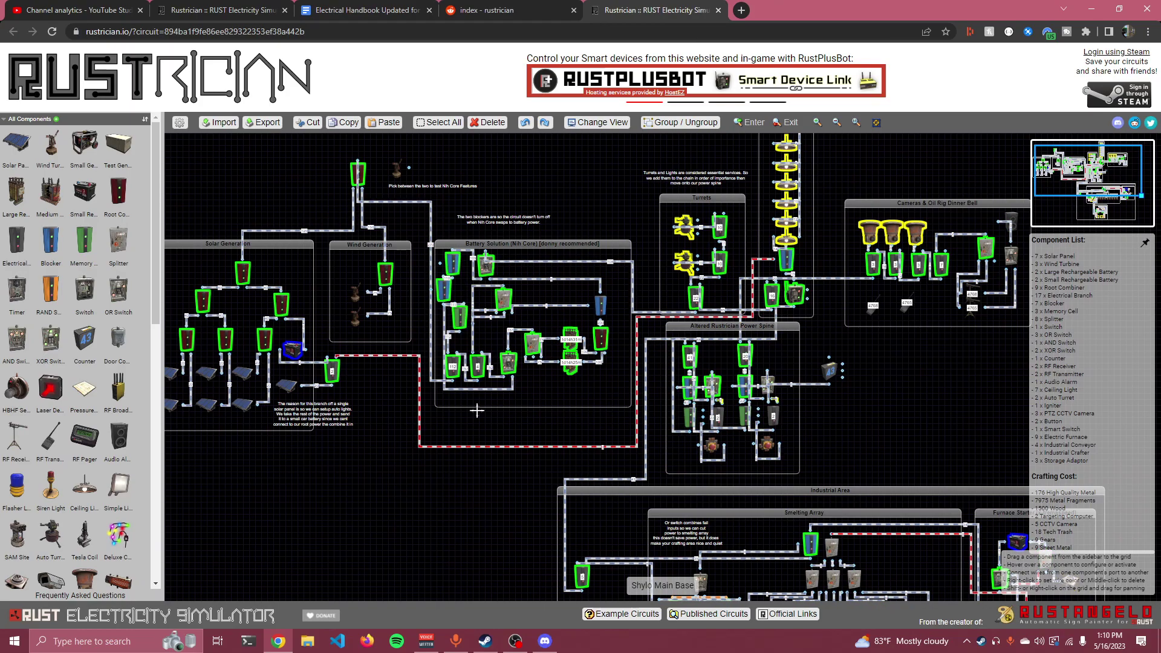
drag(720, 291, 529, 317)
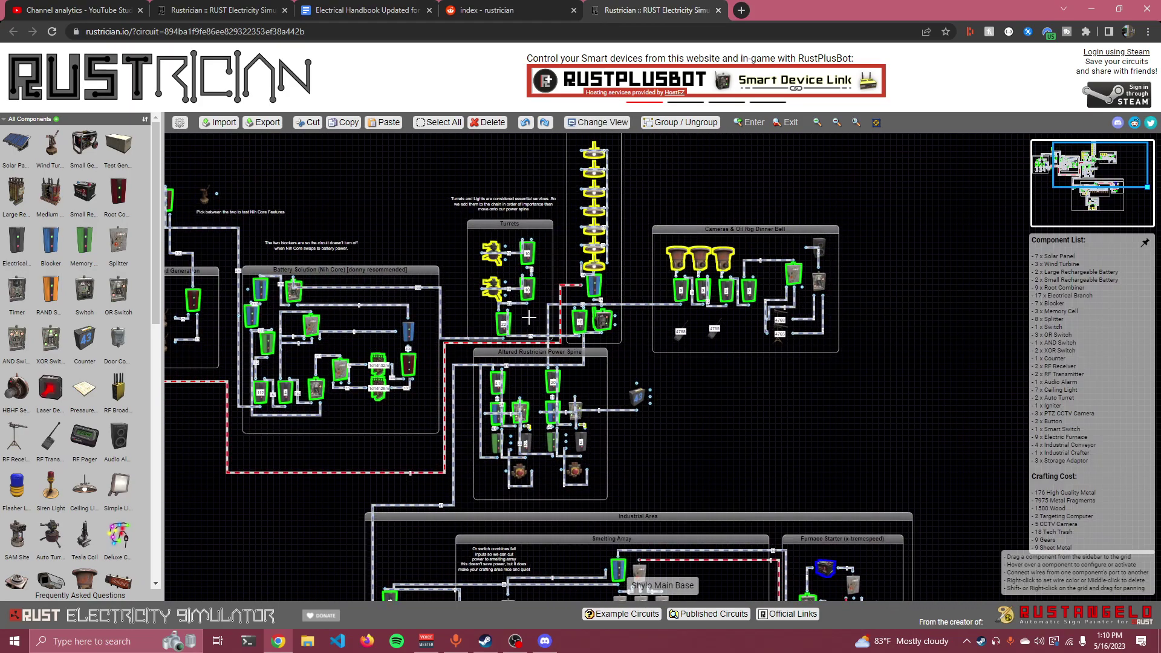
drag(733, 415, 725, 73)
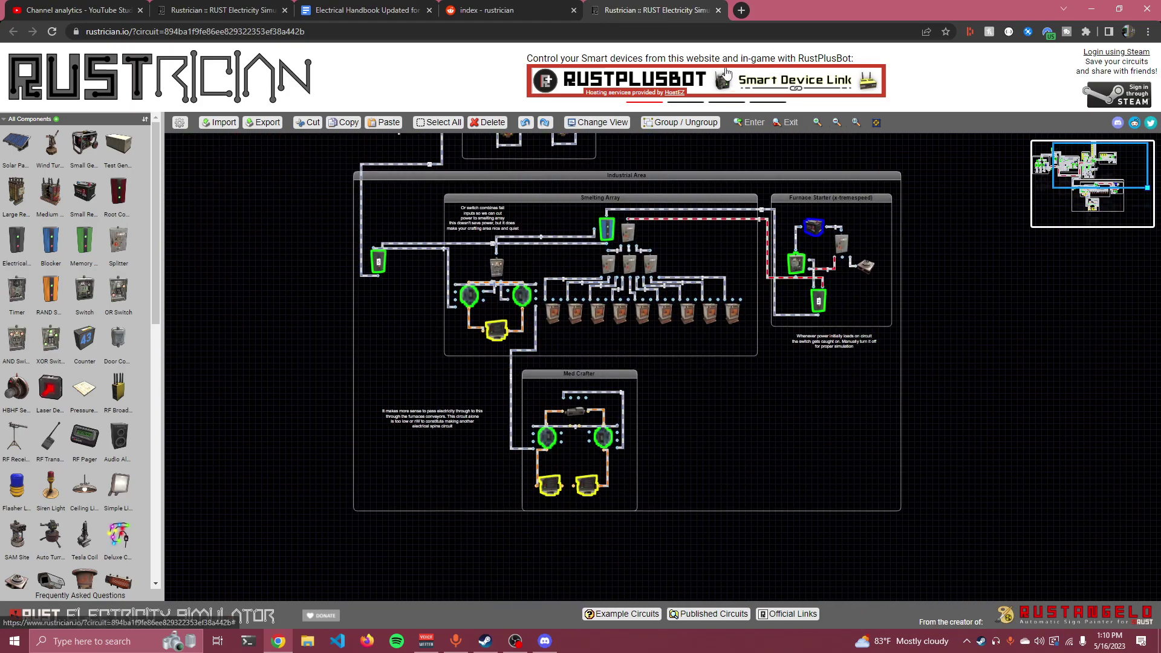
Step: Pan between the Power Spine and the Industrial Area, recentring on the Industrial Area
right_click(725, 72)
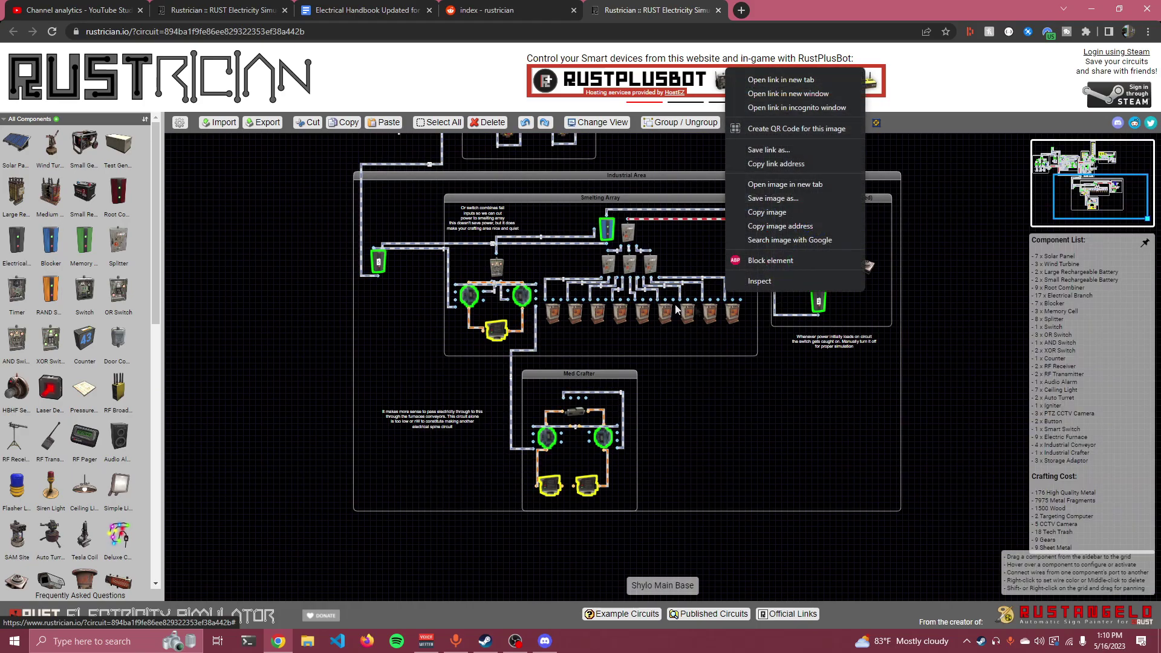
click(970, 330)
drag(970, 330, 970, 405)
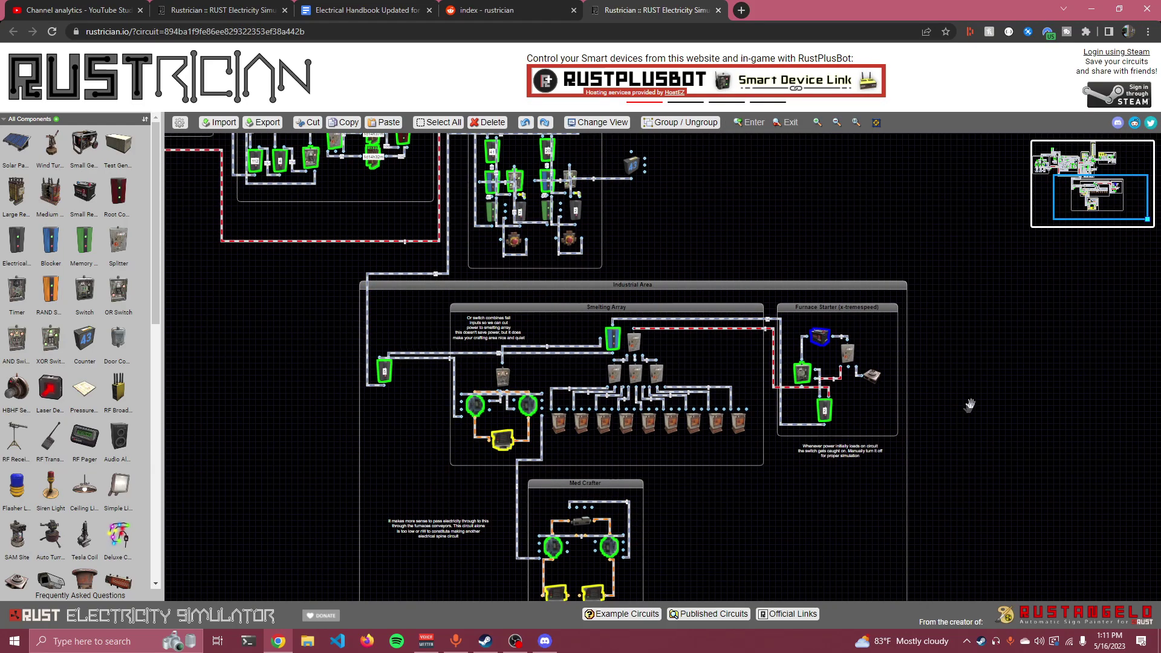
scroll(941, 407, down, 2)
scroll(938, 407, up, 2)
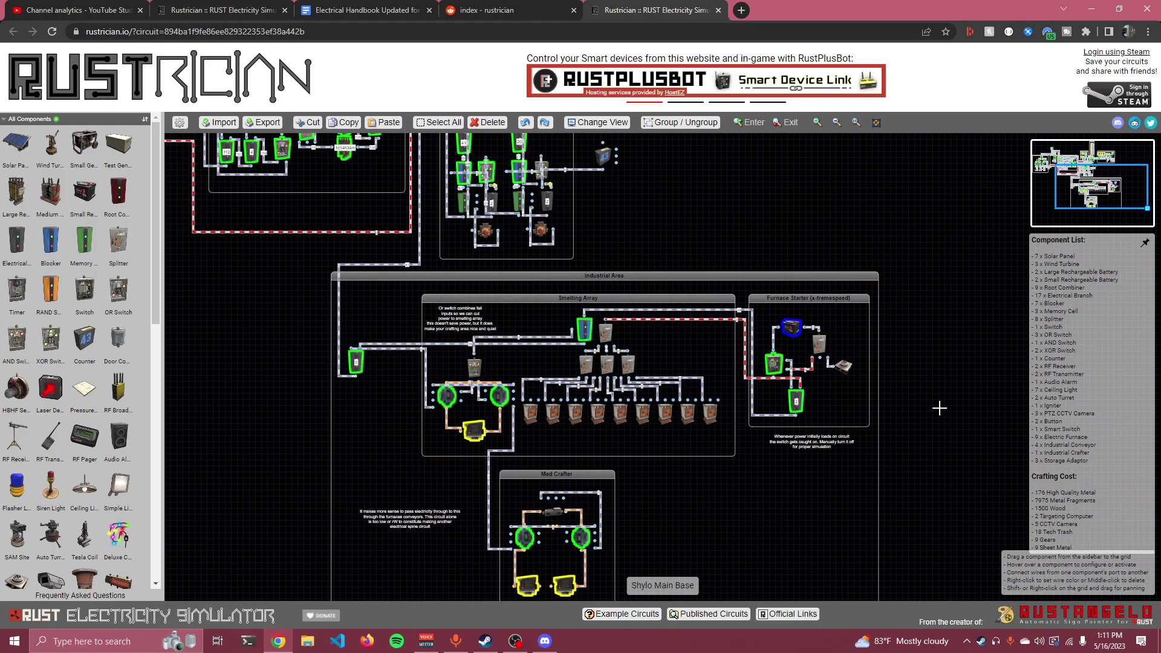
drag(488, 156, 566, 253)
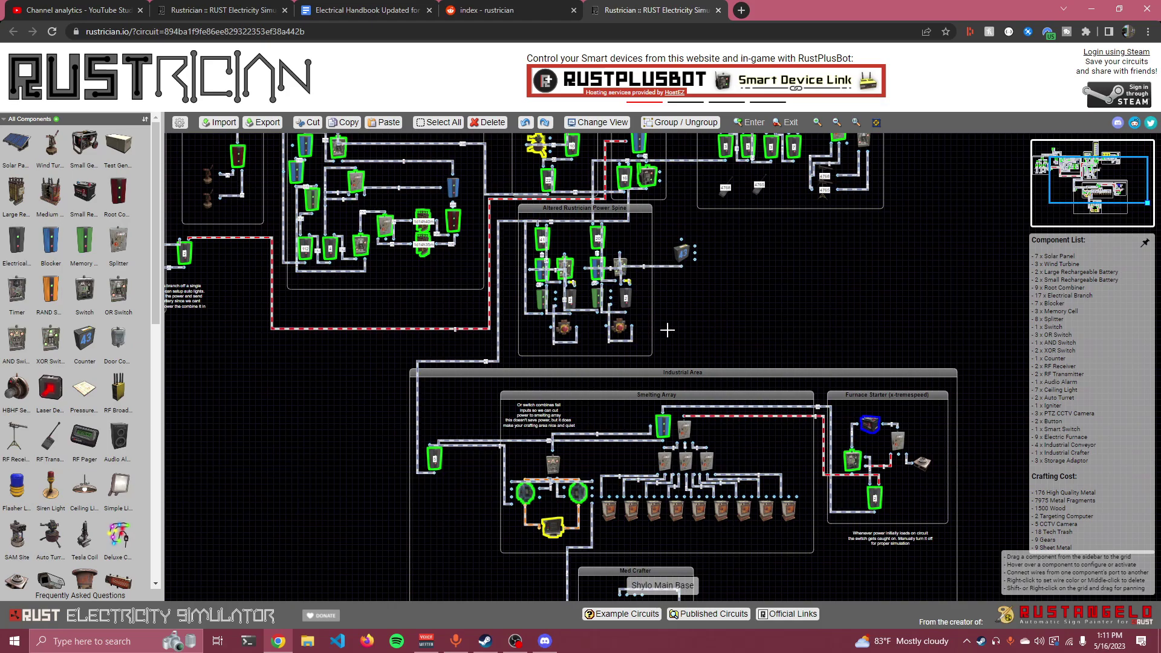
Step: Survey the solar, battery and lights sections, ending on the Industrial Area and Med Crafter
scroll(667, 329, up, 1)
drag(593, 287, 519, 286)
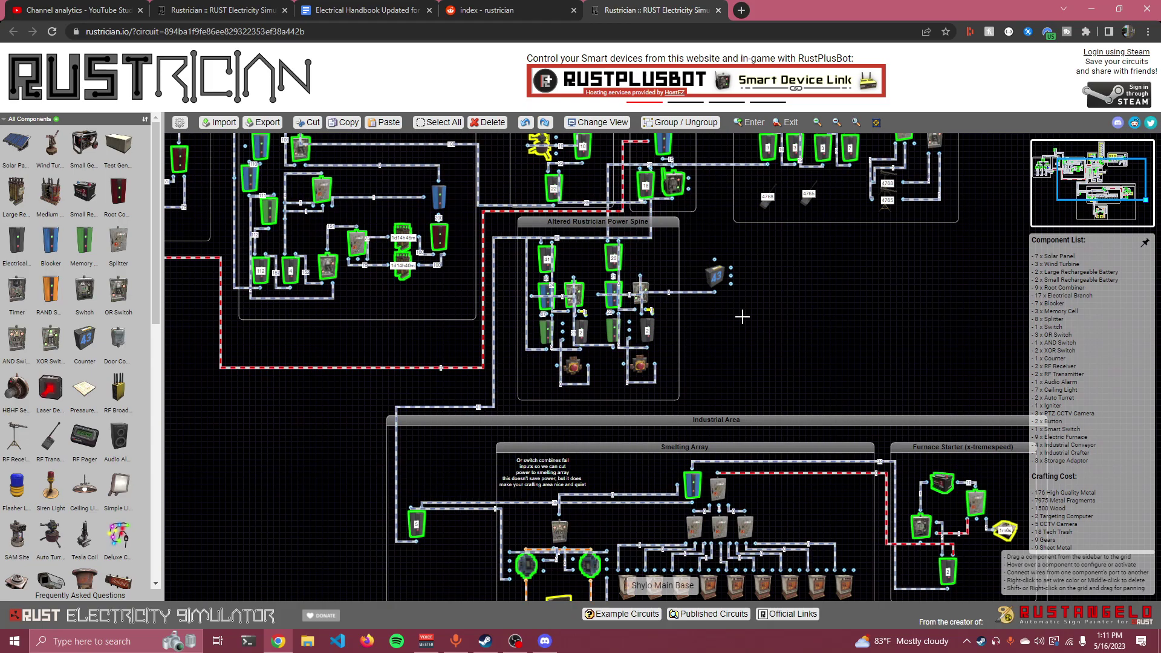
scroll(742, 316, down, 3)
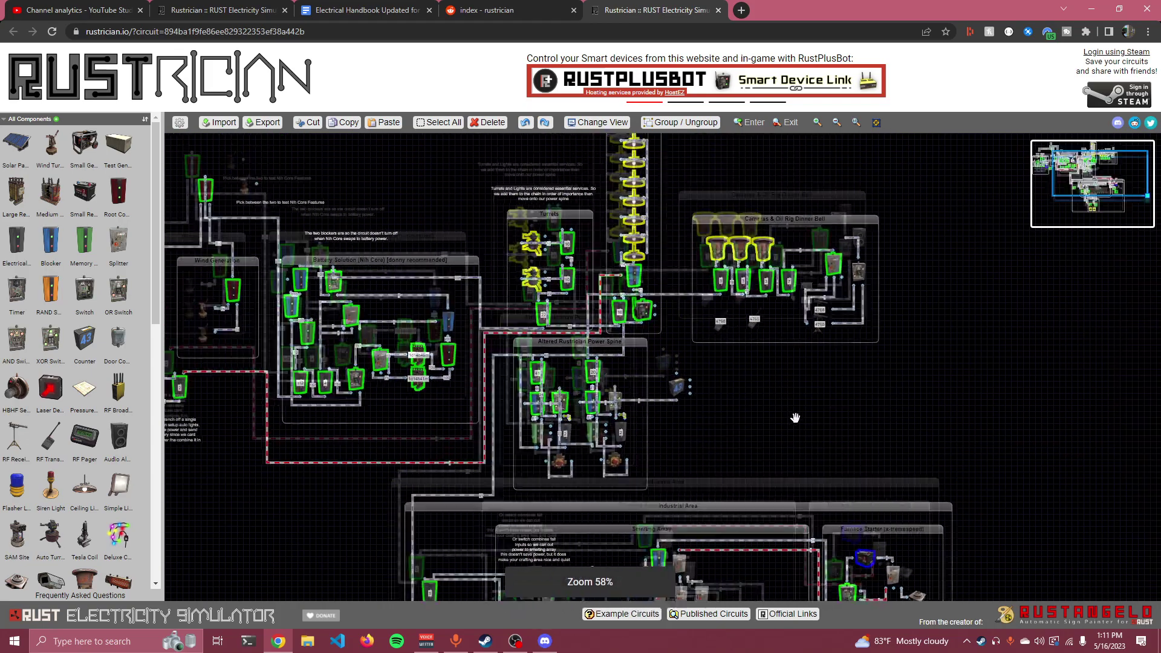
drag(824, 474, 872, 404)
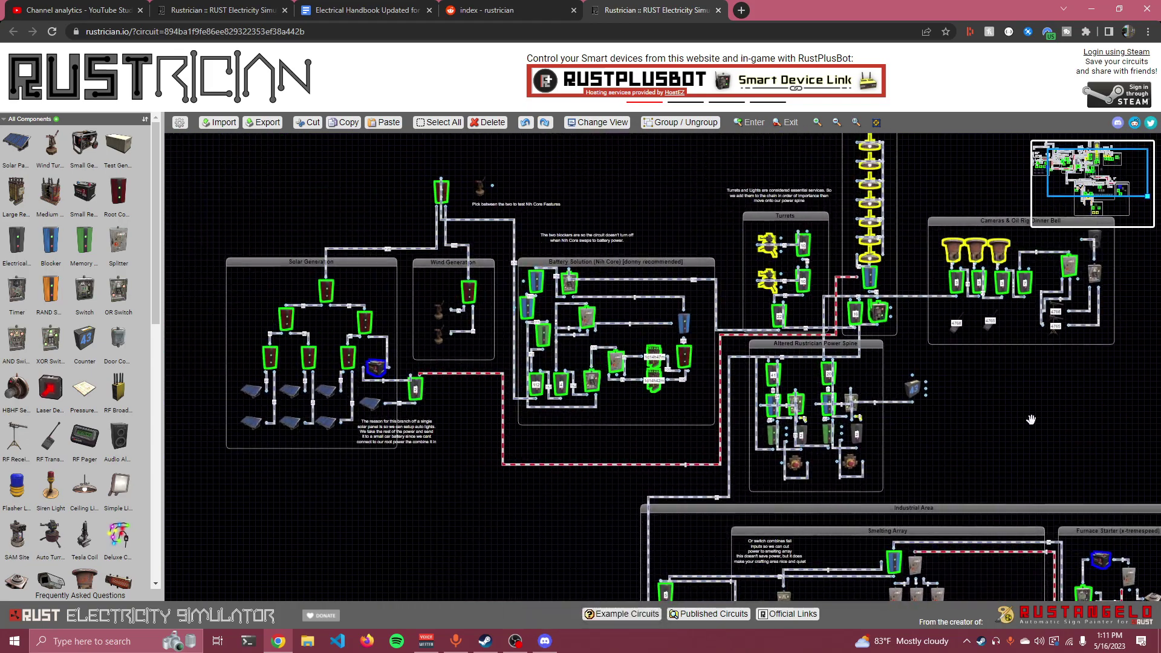
drag(668, 372, 555, 423)
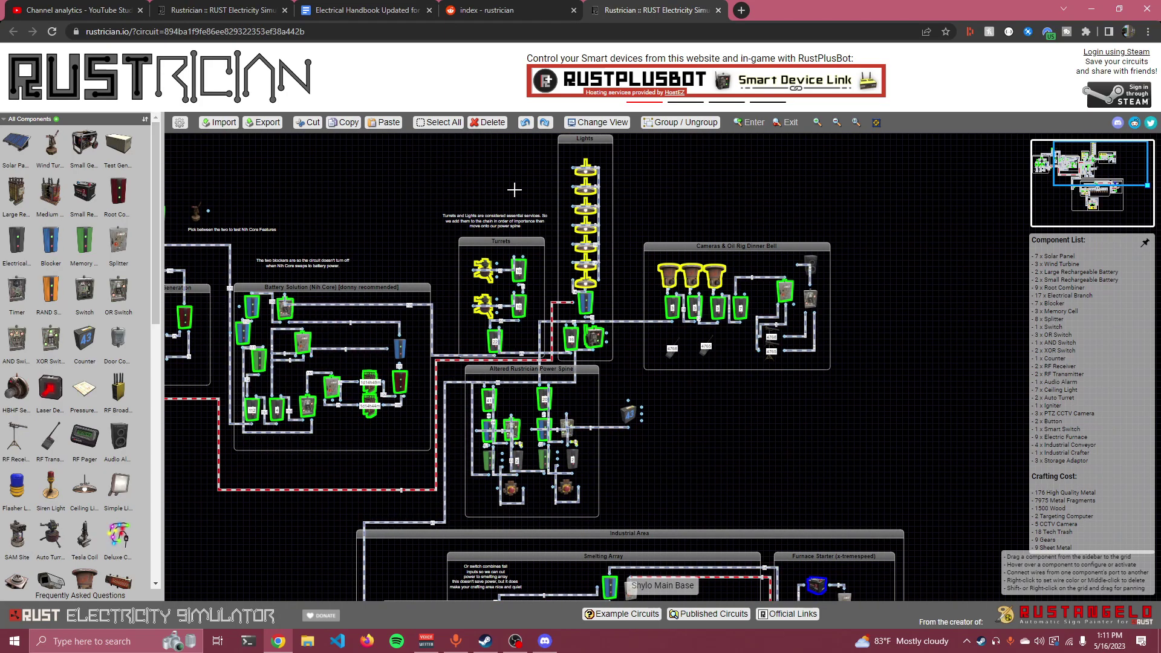
drag(655, 281, 735, 182)
Step: Pan the view to the Furnace Starter group in the Power Spine
right_click(734, 90)
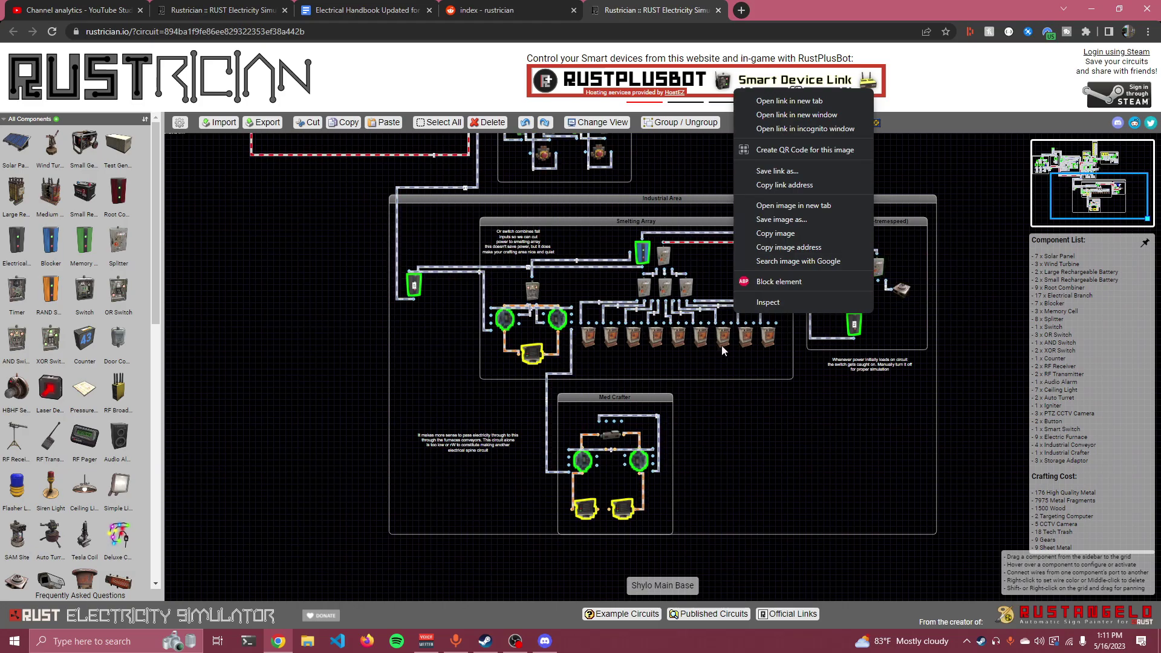
click(757, 334)
scroll(482, 332, up, 2)
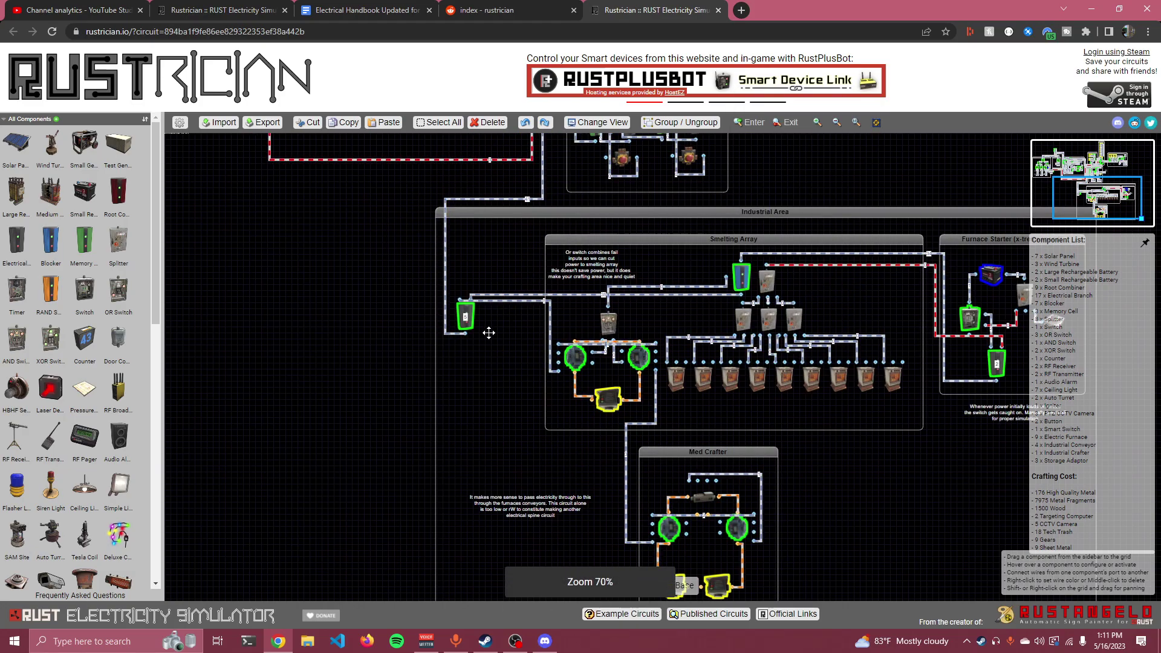
scroll(442, 334, up, 1)
drag(442, 333, 199, 403)
scroll(384, 329, down, 3)
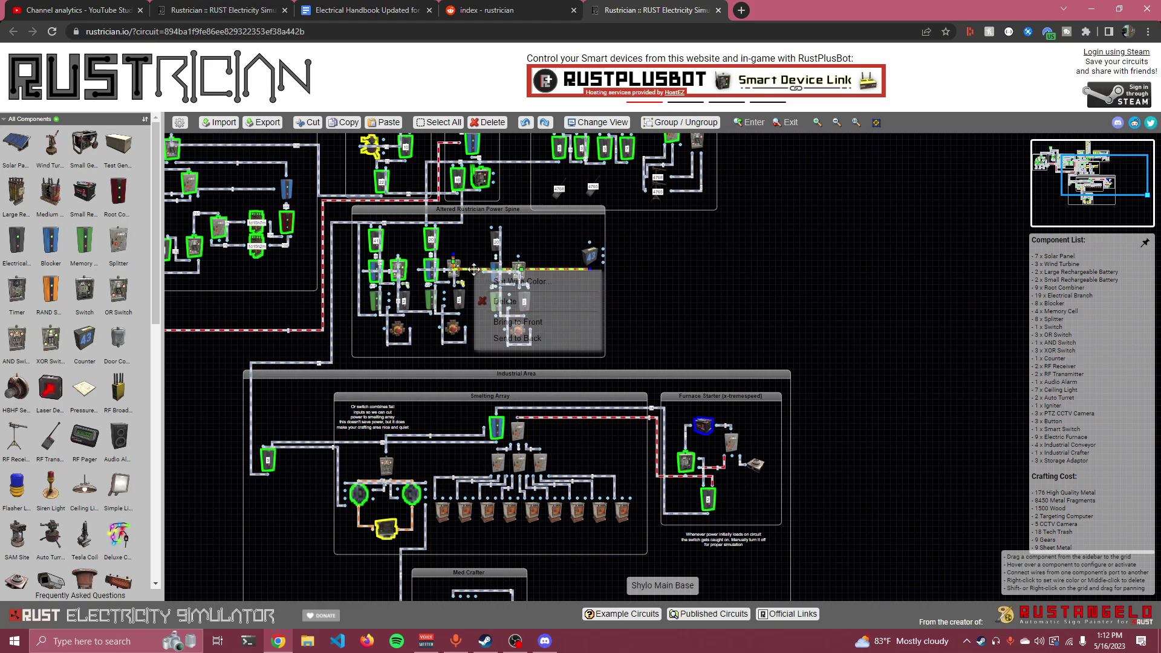
Step: Delete the wire feeding the 43 component, then draw and remove a new red wire
right_click(473, 268)
click(484, 298)
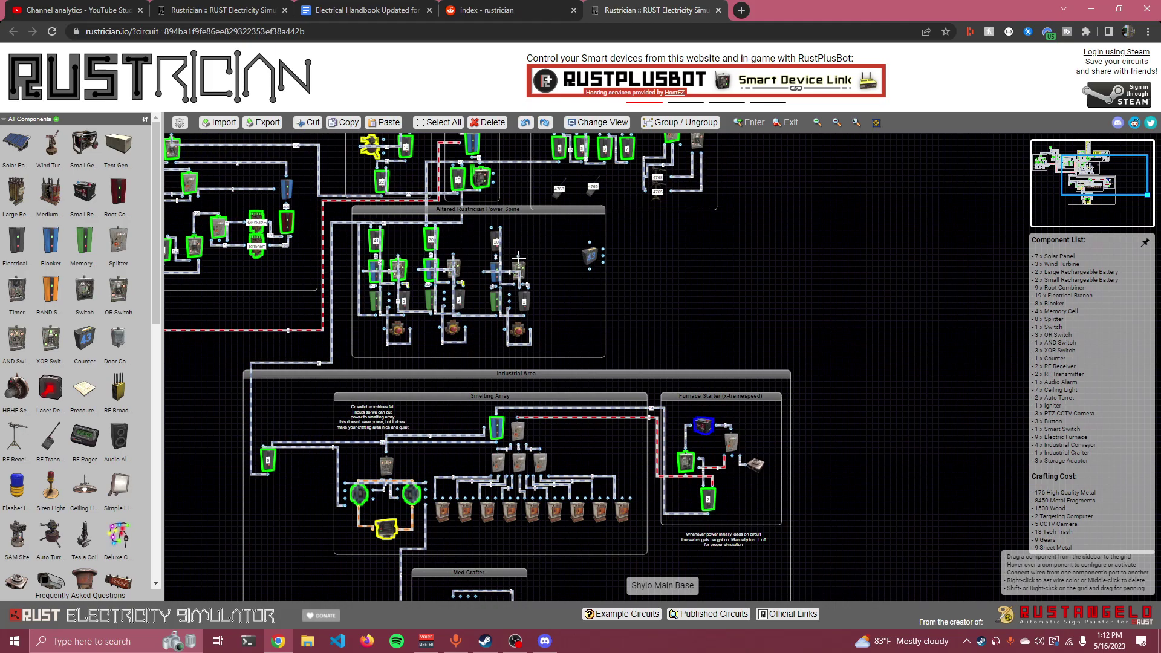
drag(572, 249, 588, 254)
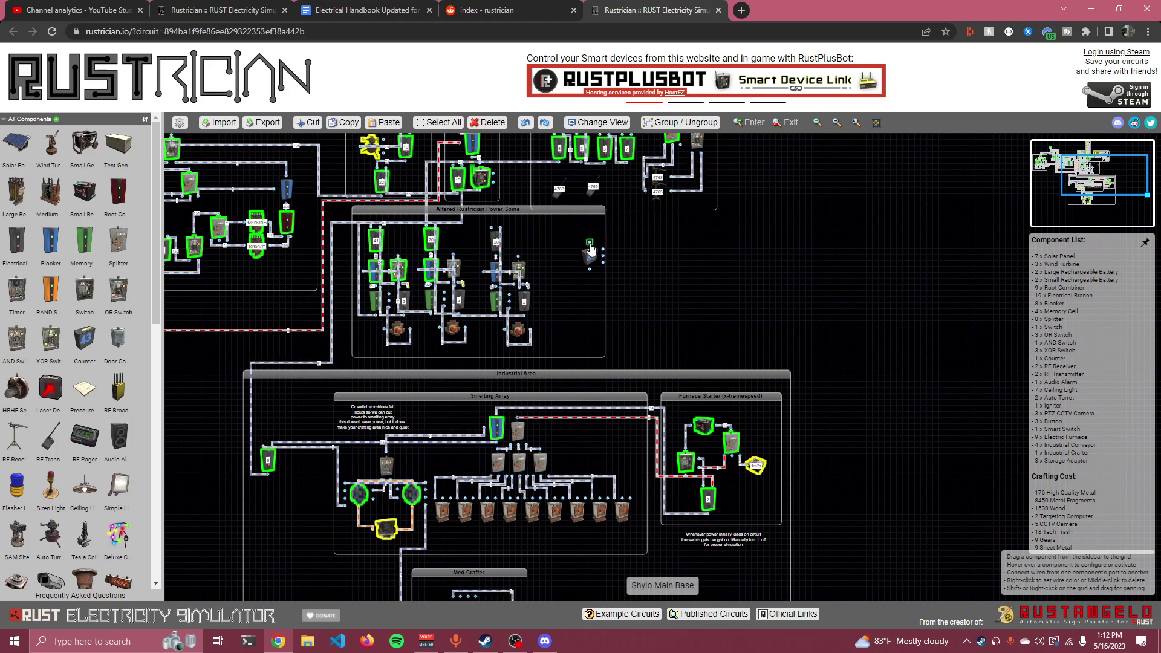
middle_click(523, 256)
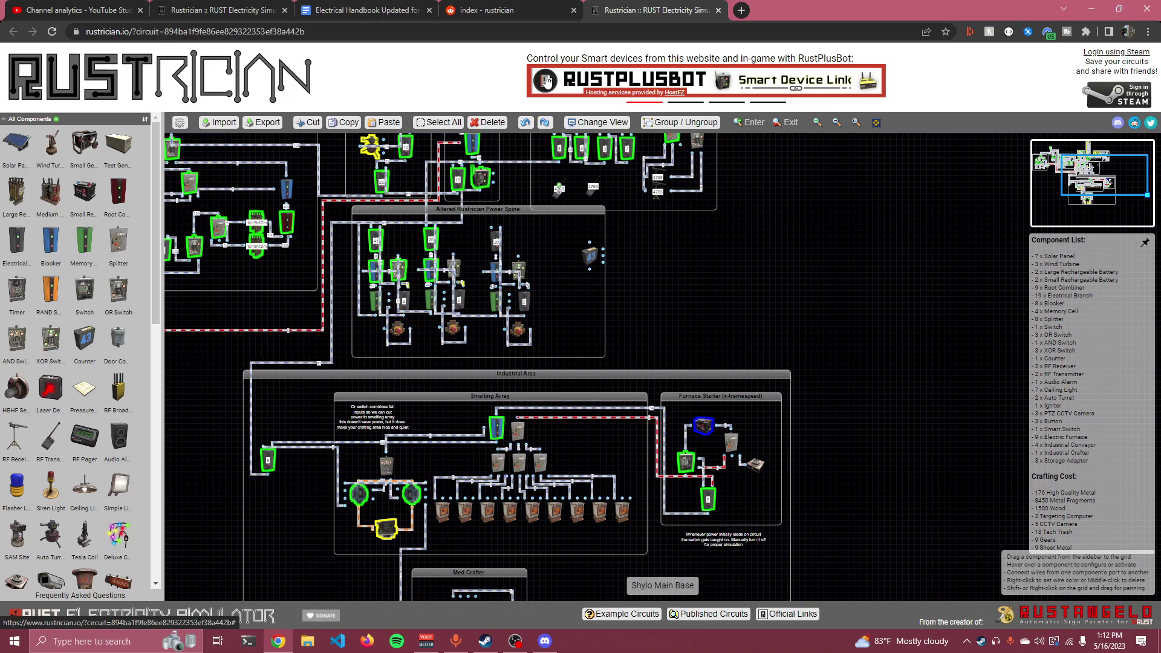
click(502, 12)
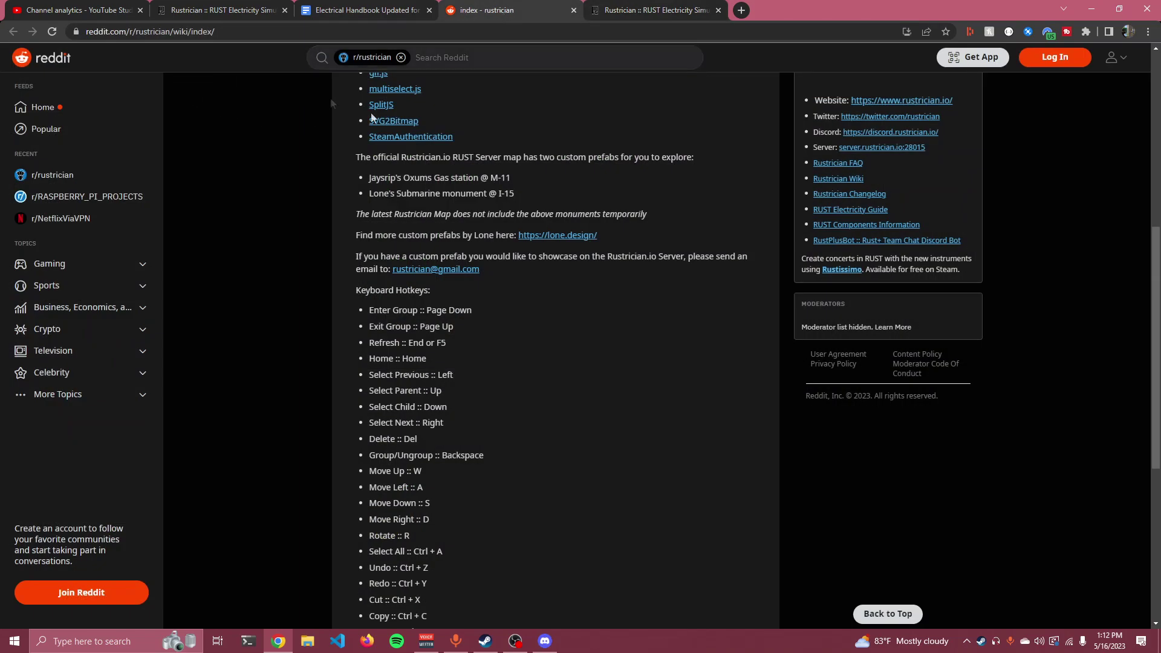
Step: Highlight the Move Up through Move Right lines in the wiki's Keyboard Hotkeys list
scroll(475, 146, up, 7)
scroll(604, 205, down, 8)
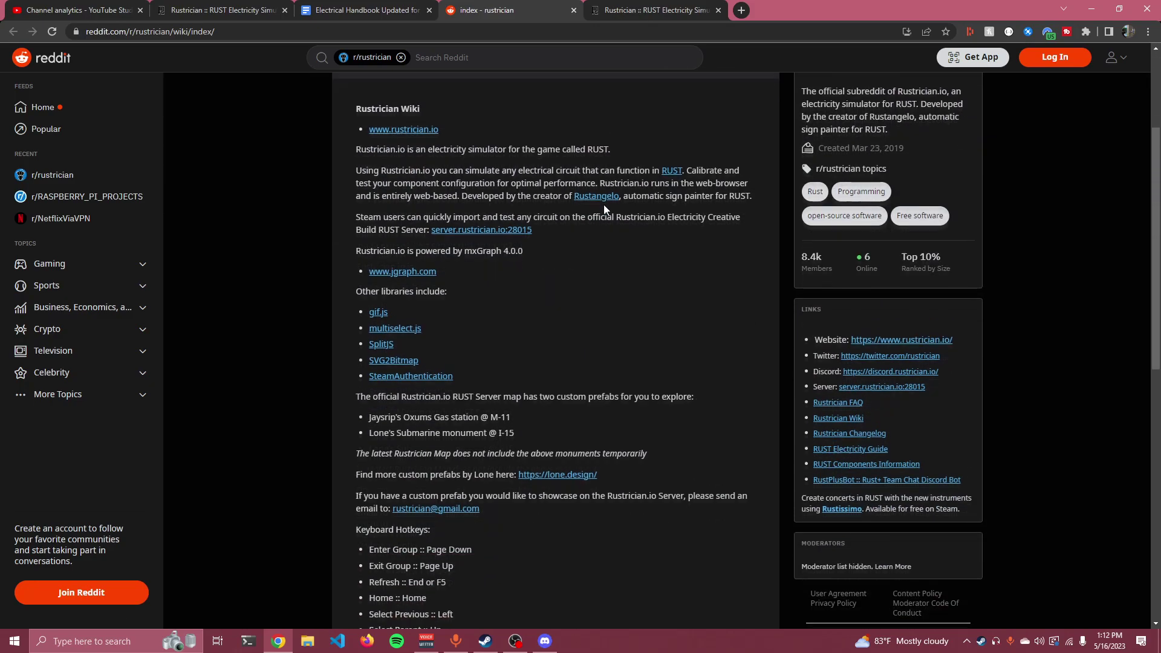
drag(354, 226, 434, 282)
scroll(482, 292, down, 2)
click(434, 282)
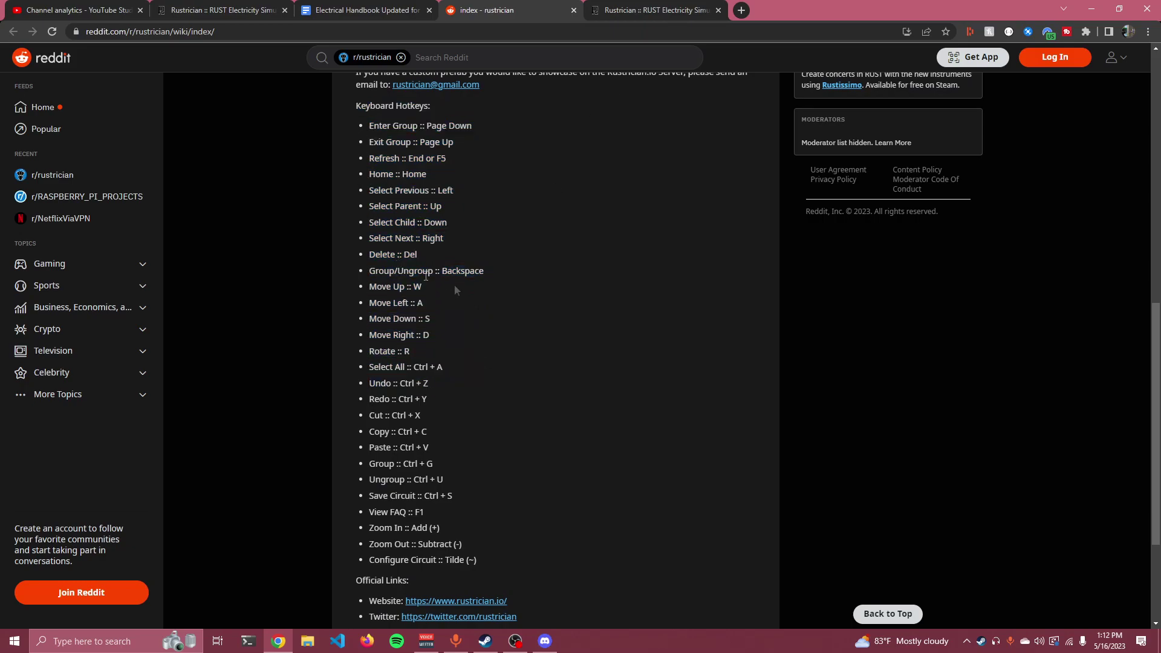
drag(448, 334, 364, 289)
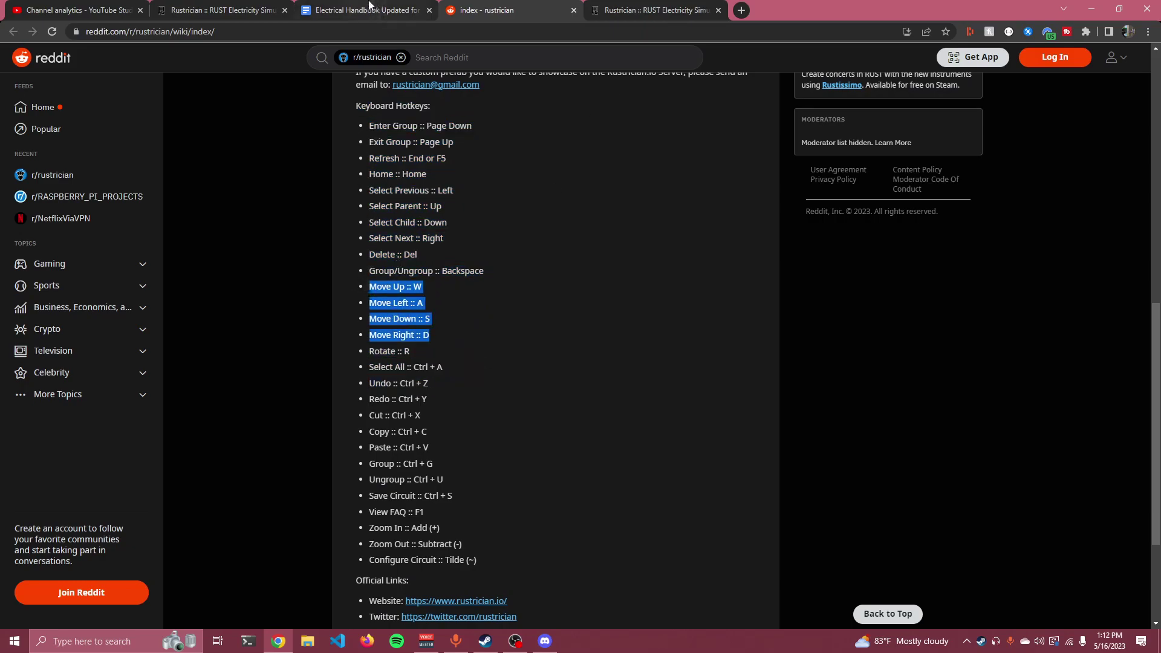
click(223, 14)
Step: Close the duplicate Rustrician tab and keep working in the full base circuit tab
click(635, 5)
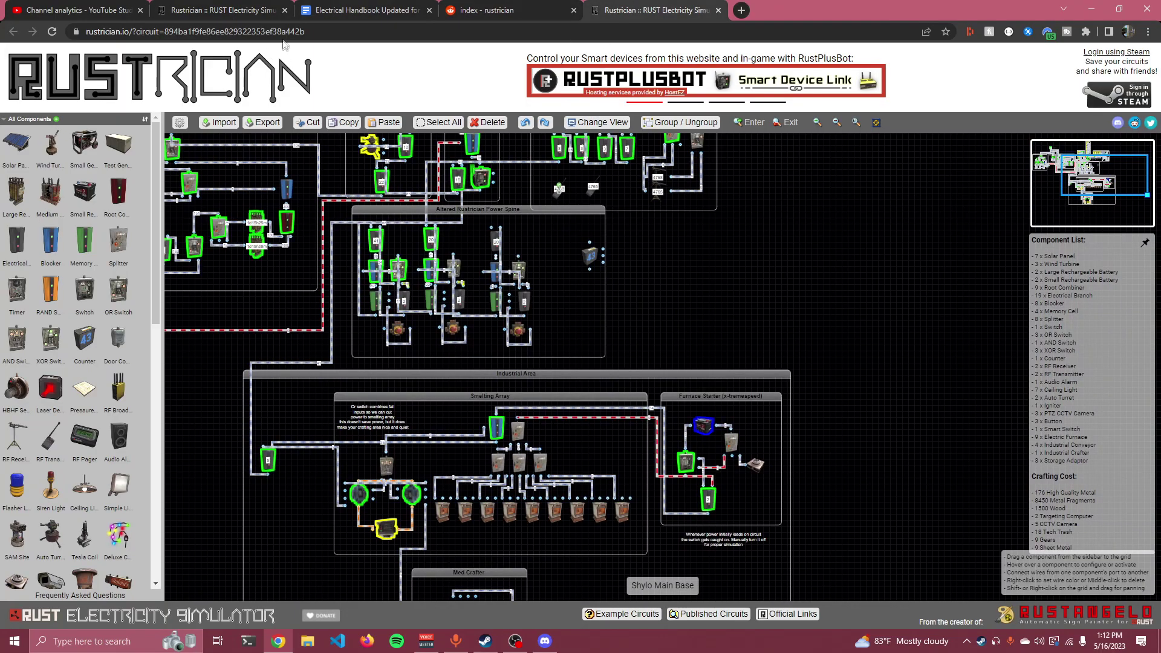
click(285, 10)
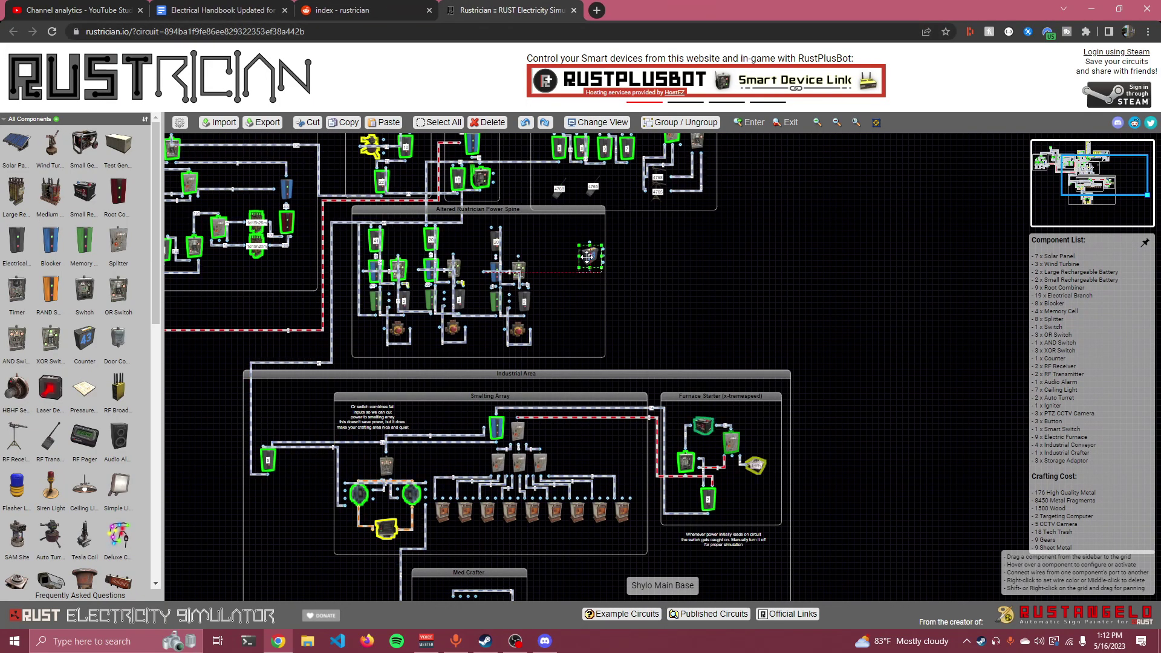
click(589, 259)
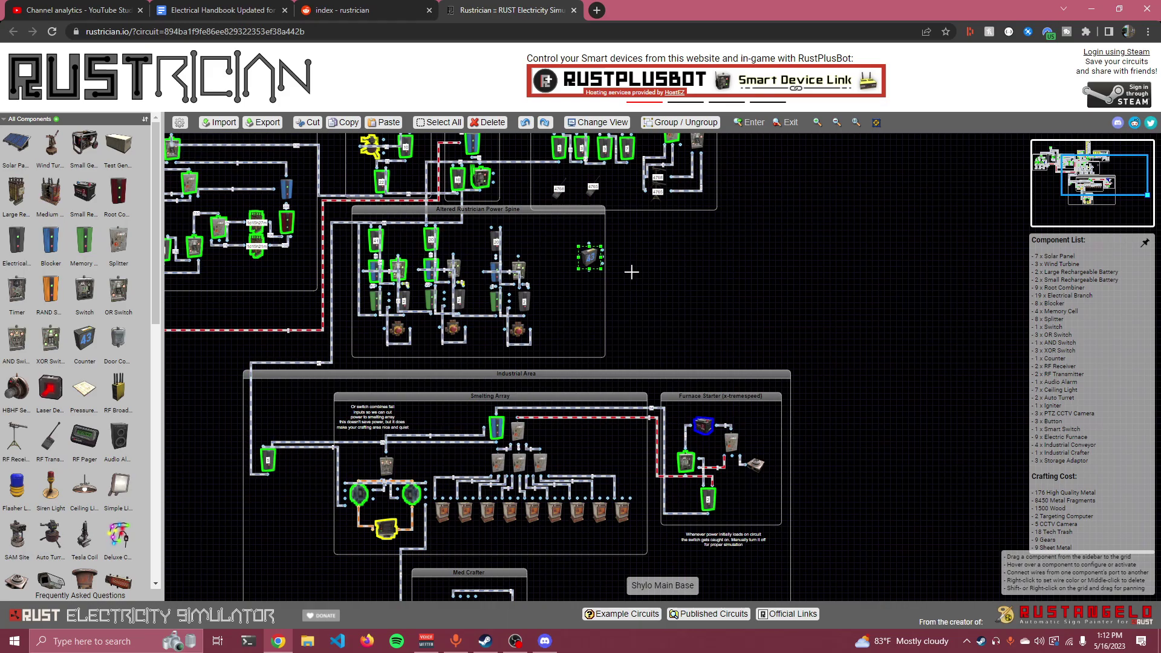
scroll(623, 269, up, 3)
Step: Nudge the Altered Rustrician Power Spine's right column of components up a few pixels
drag(615, 272, 732, 469)
drag(709, 398, 710, 392)
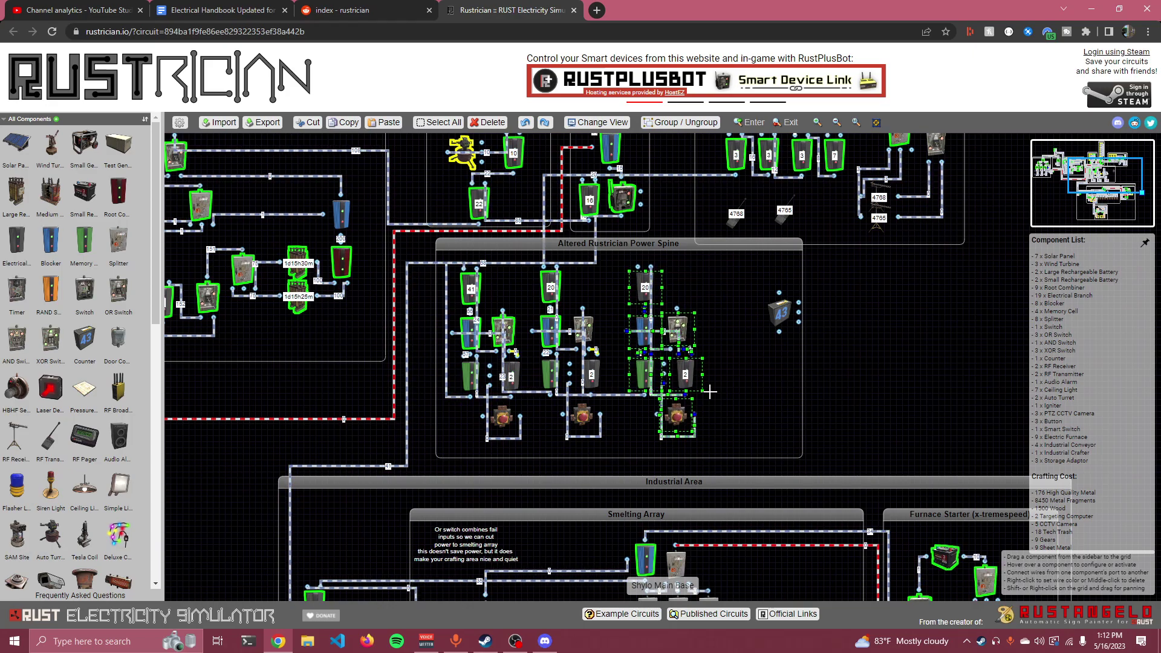
click(643, 259)
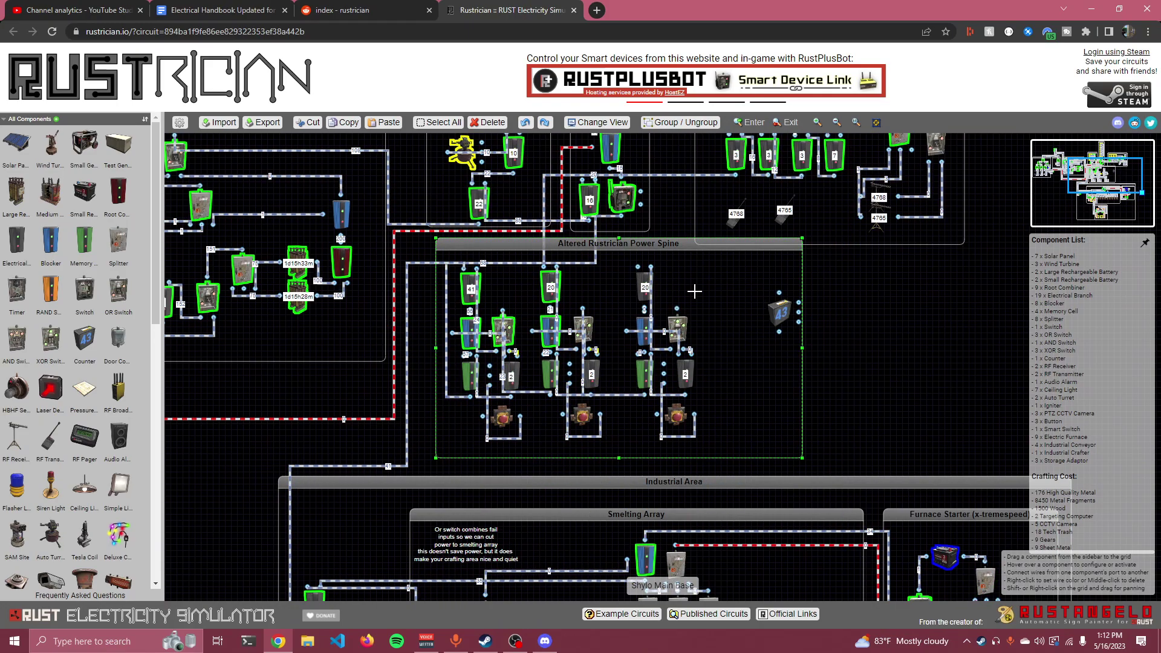
scroll(683, 293, down, 1)
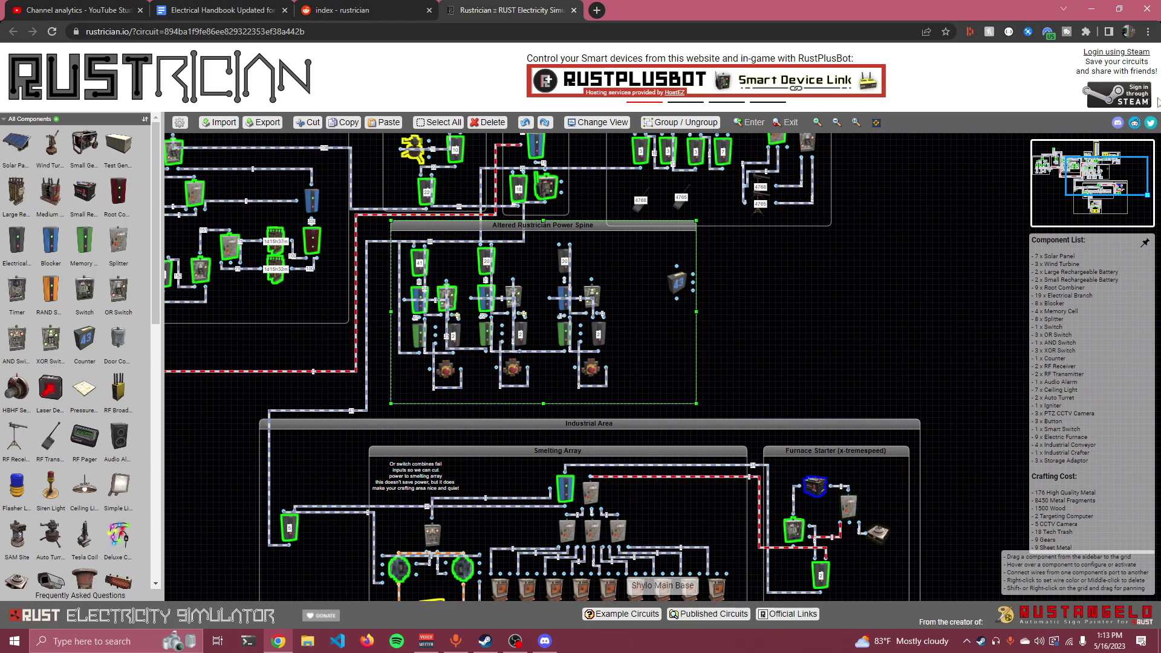
Step: Start Steam sign-in, accept losing unsaved changes, and select the sign-in page address
click(1122, 103)
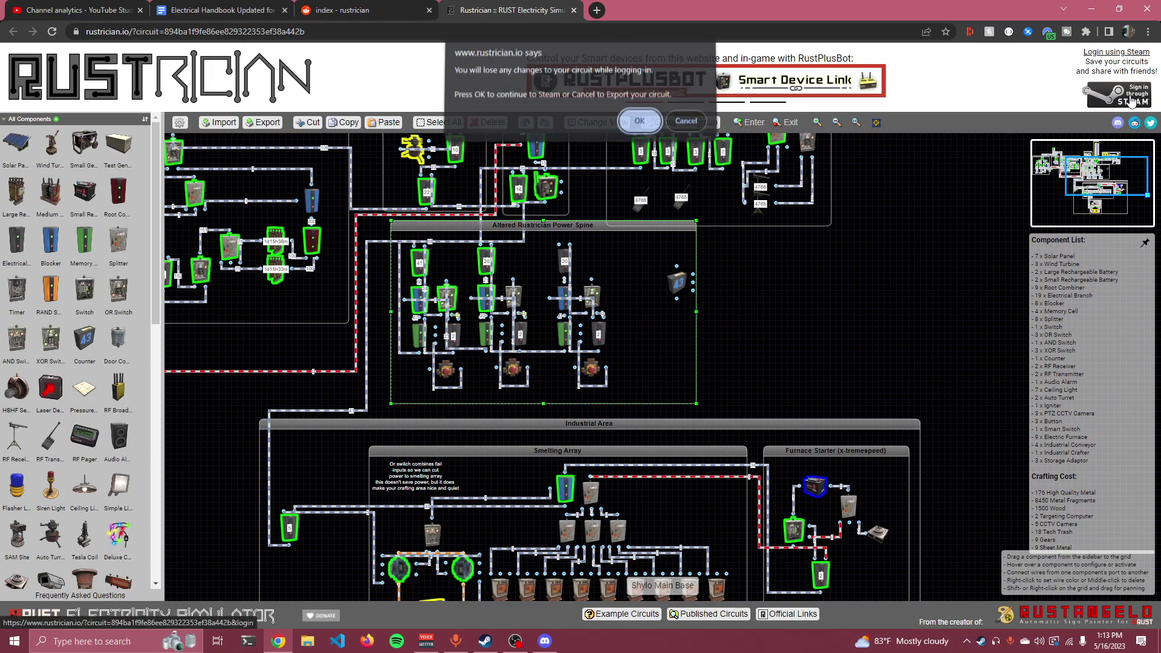
click(650, 128)
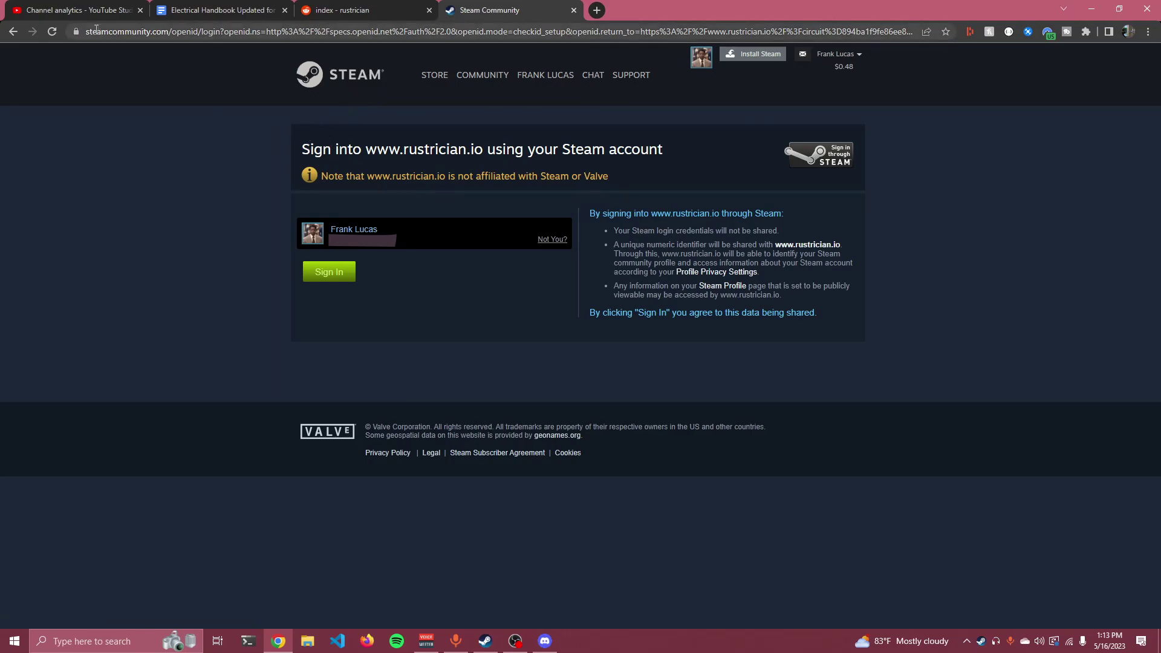
drag(91, 31, 133, 28)
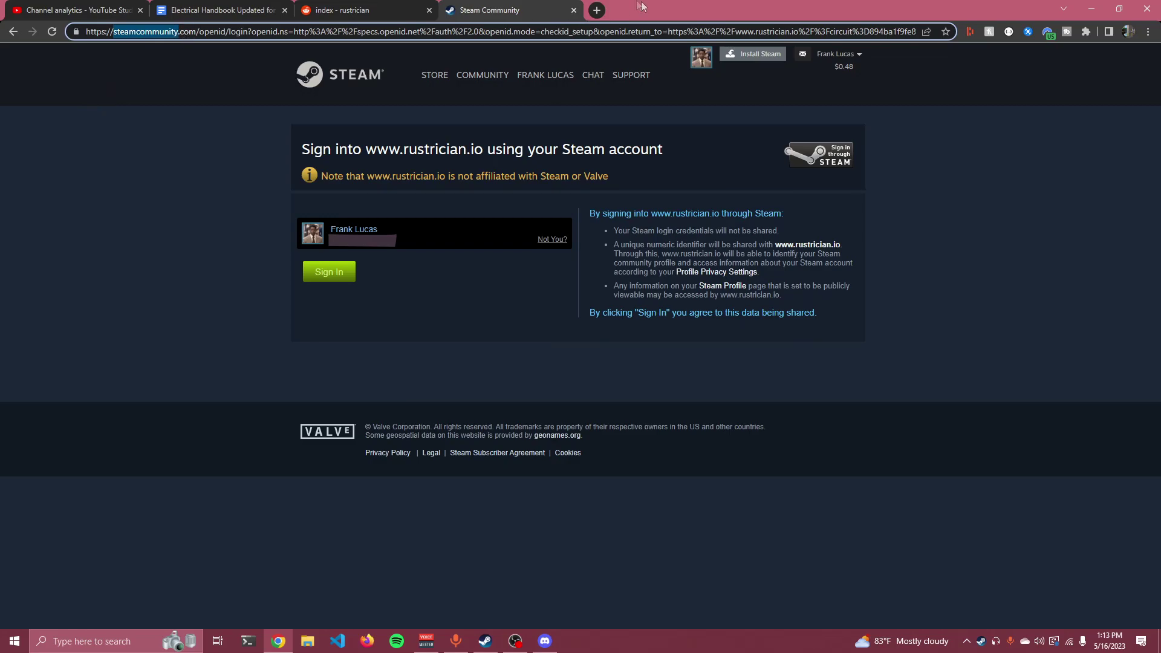
Step: Copy the Steam profile page URL from the Steam client
click(485, 641)
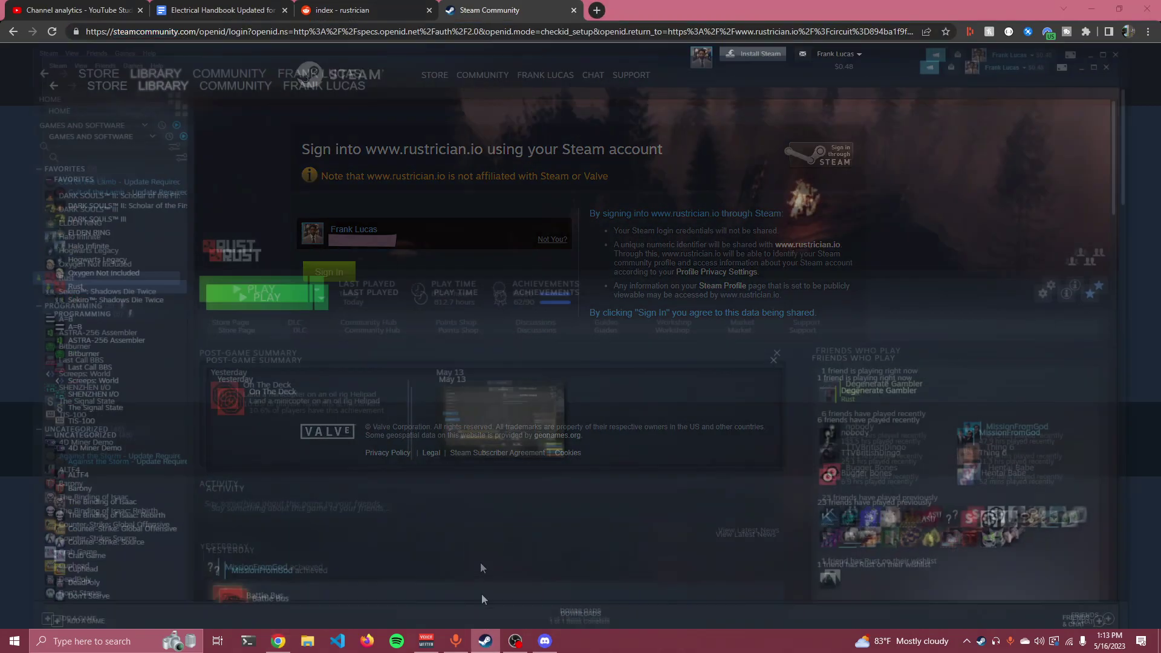
click(261, 34)
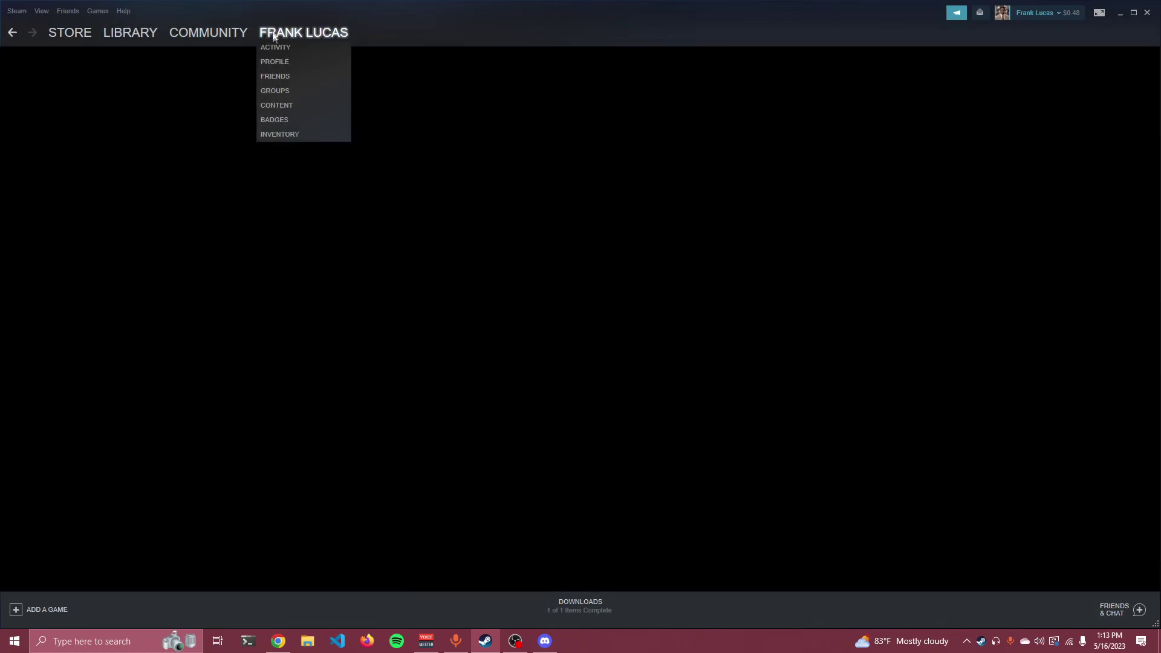
key(alt+Left)
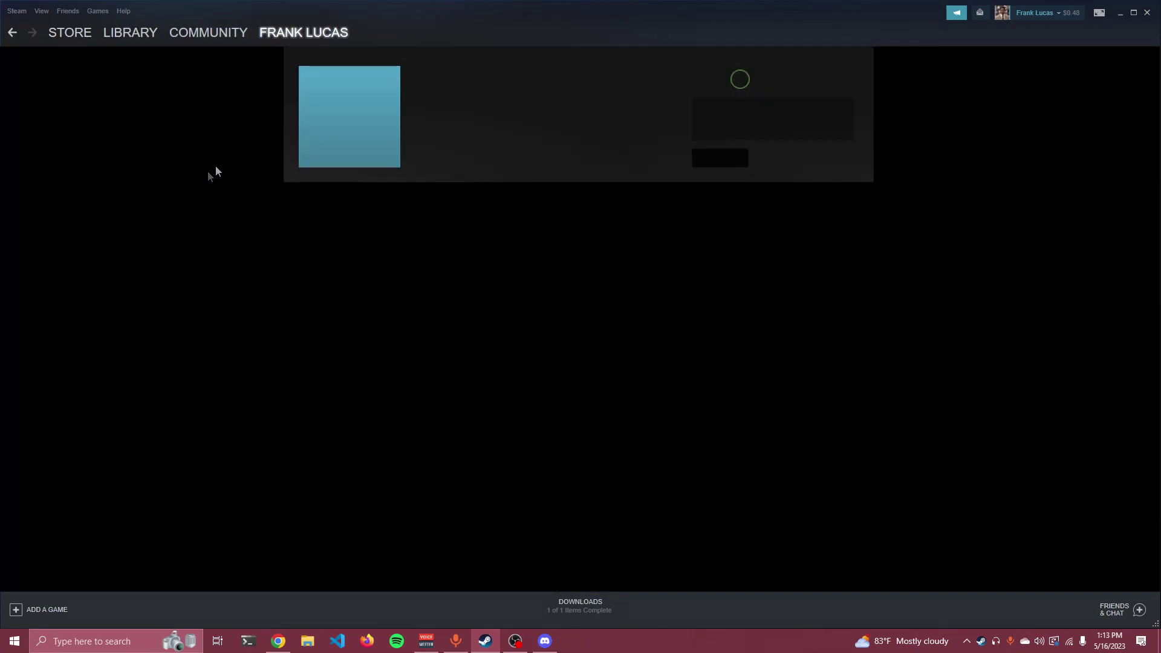
right_click(228, 157)
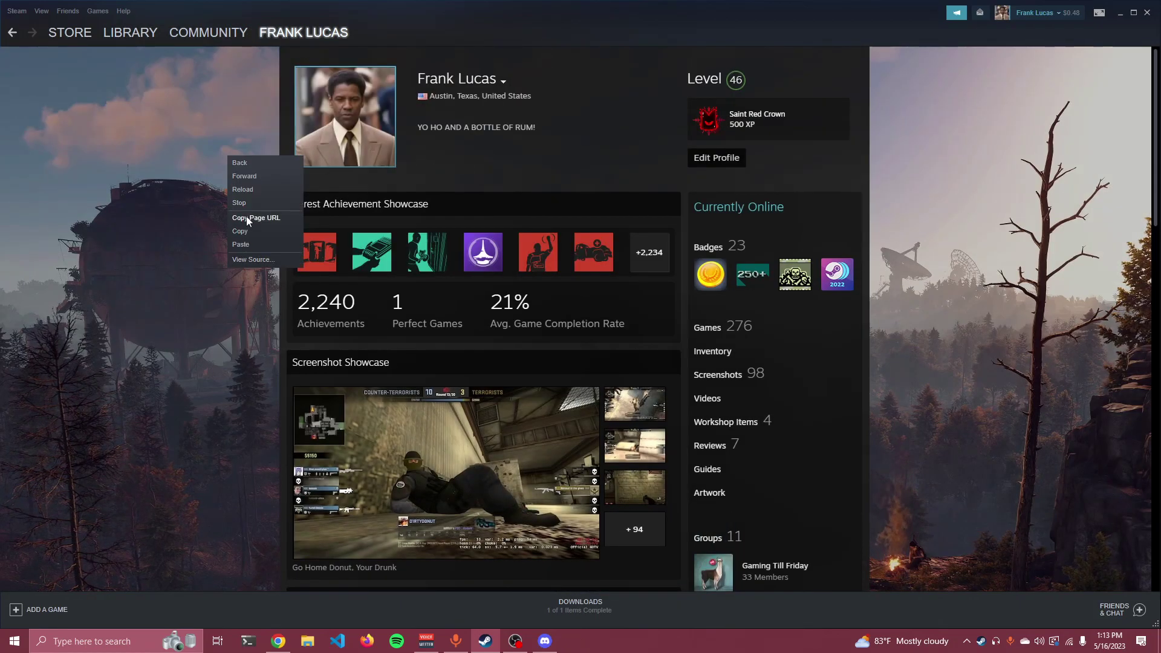
click(247, 219)
Step: Back in Chrome, paste the copied profile address into a new tab
key(alt+Tab)
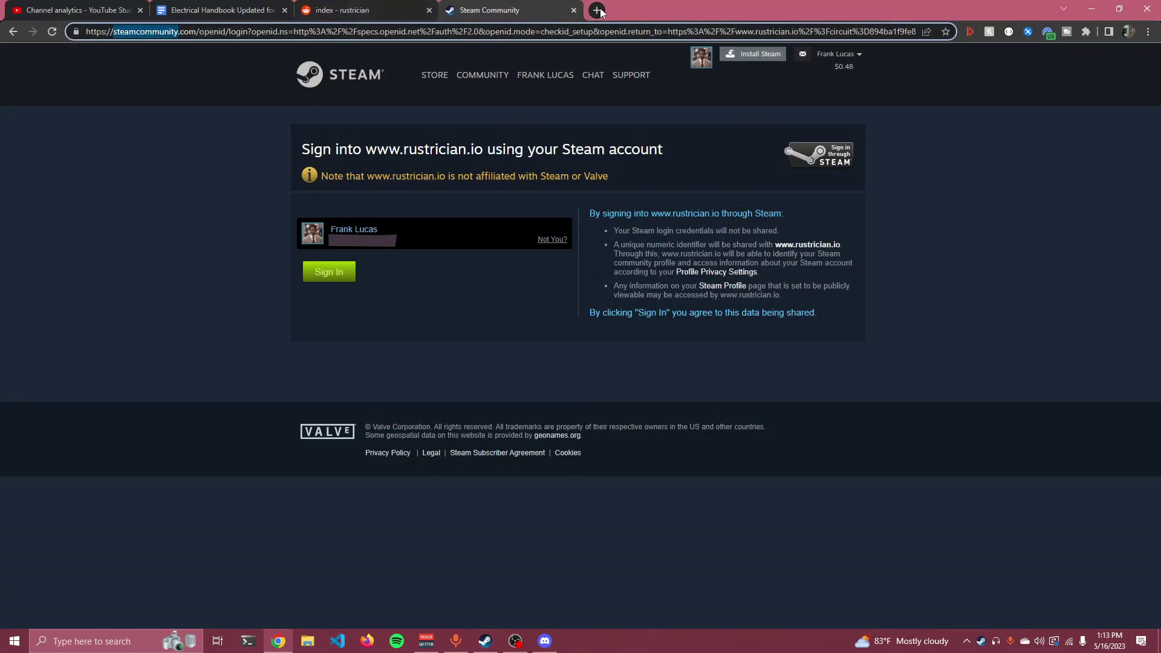
click(597, 10)
key(ctrl+v)
Step: Load the profile page, then approve the rustrician.io Steam sign-in and close the profile tab
key(Return)
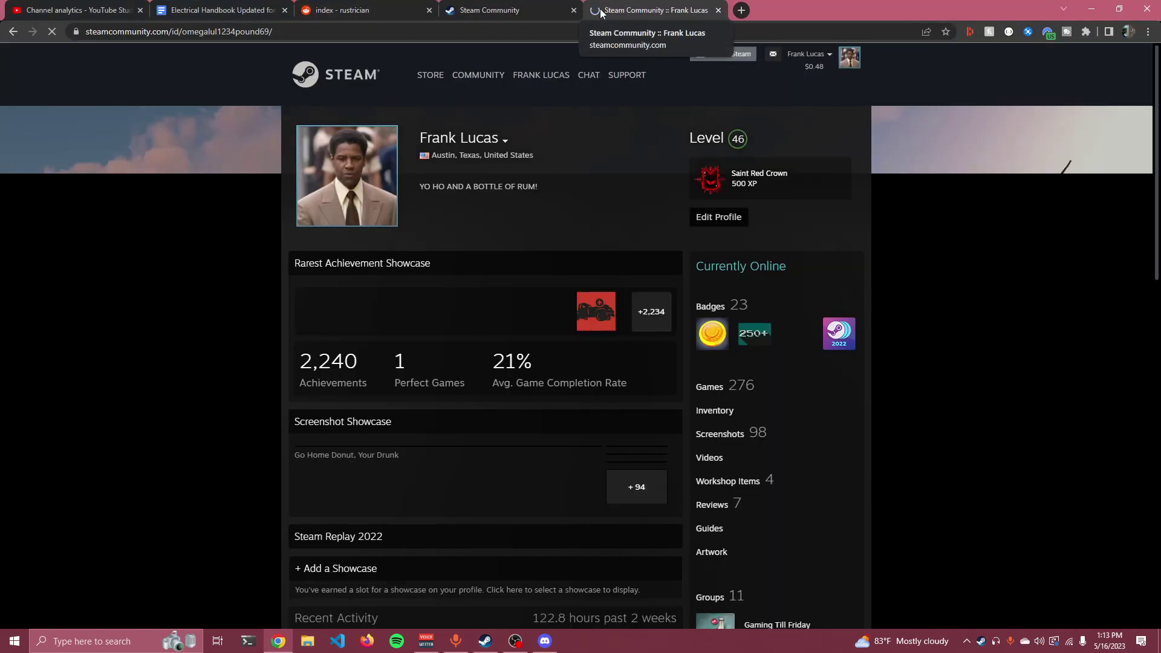
double_click(129, 35)
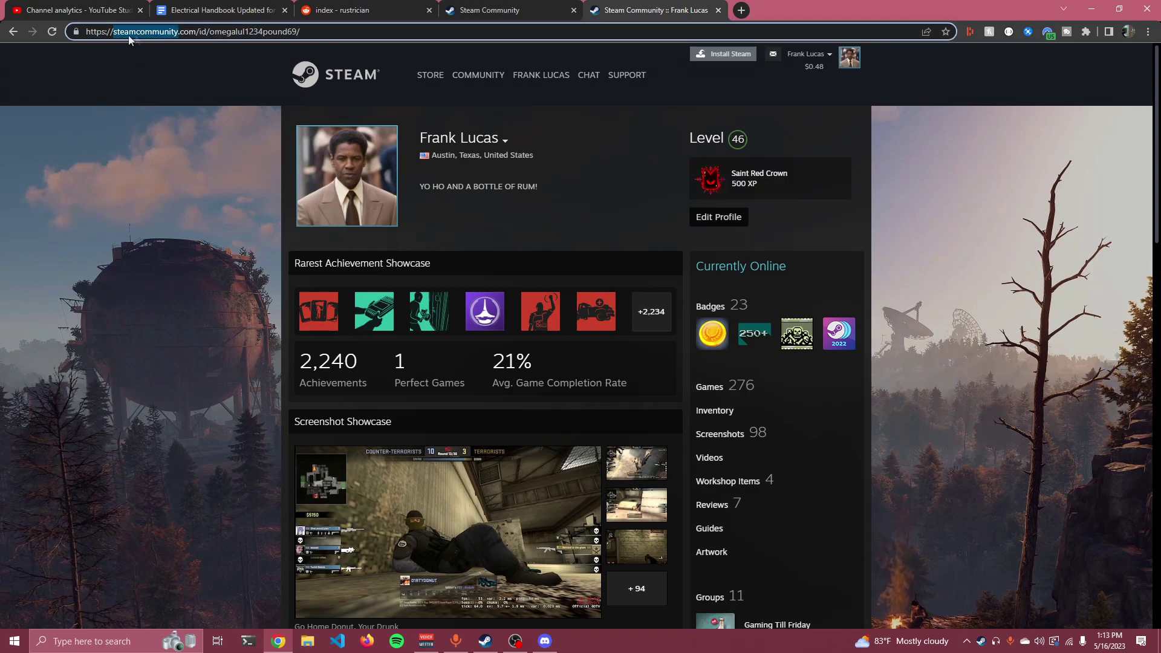
key(ctrl+shift+Tab)
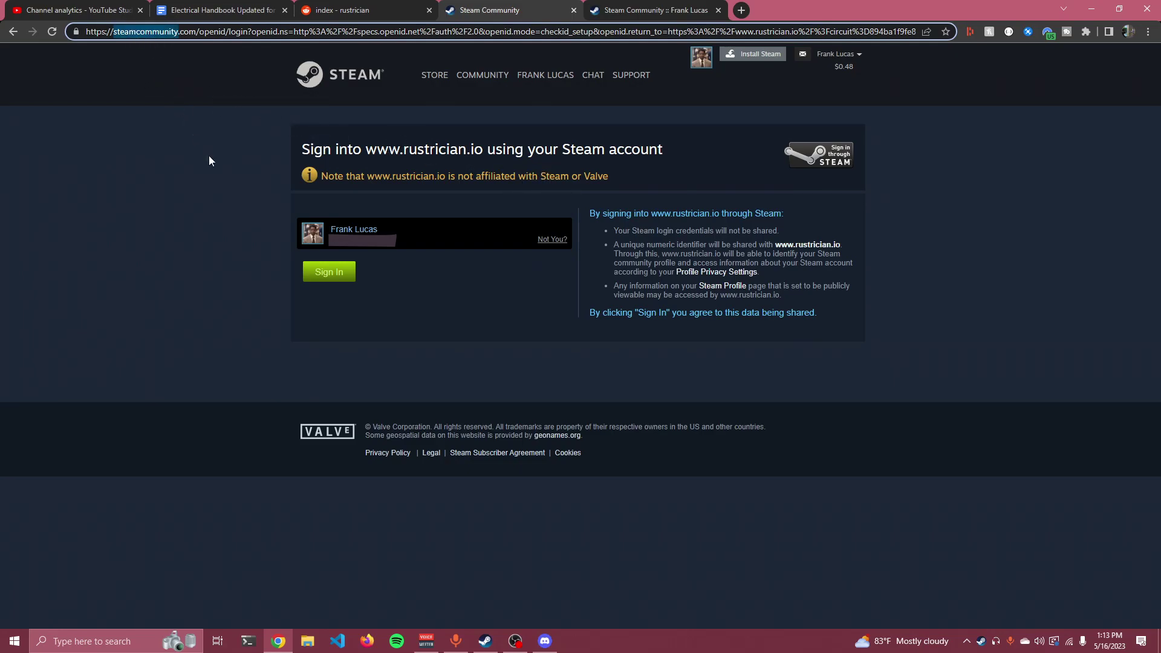
click(332, 275)
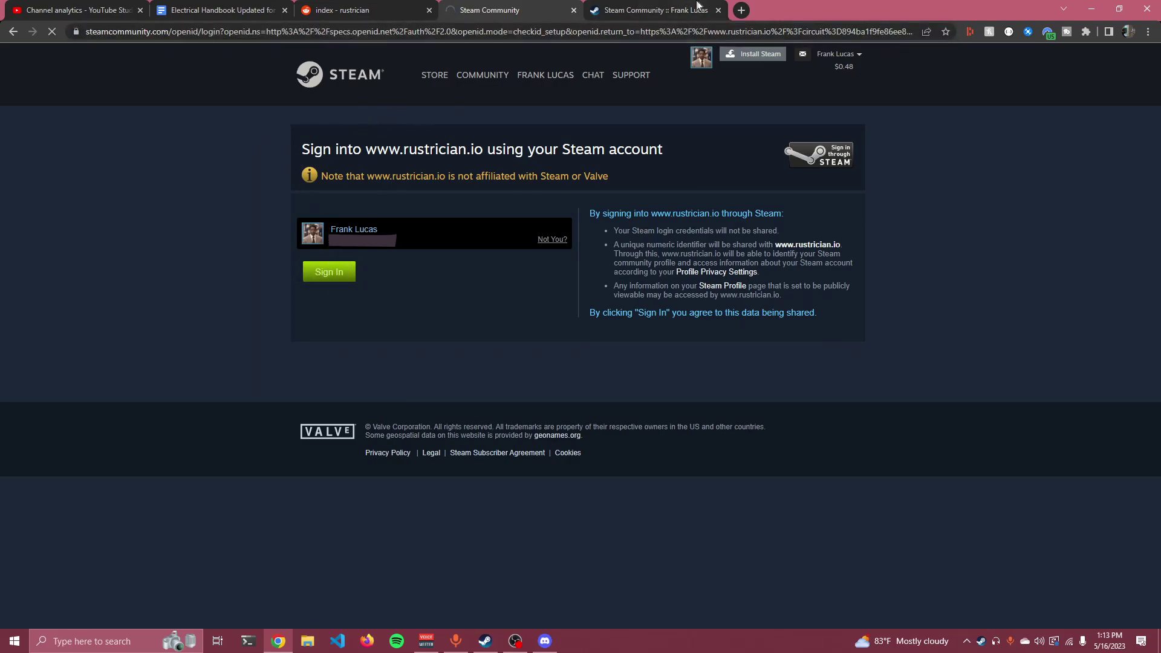
click(718, 11)
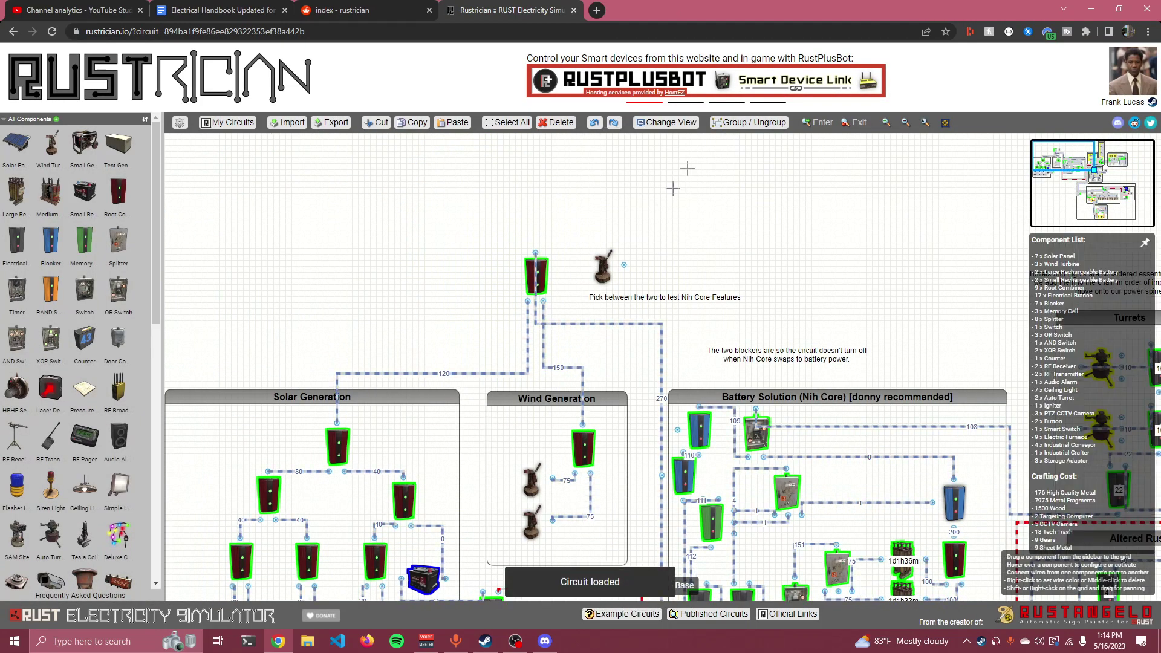
Step: Set the circuit grid to dark mode using Change View's Toggle Light / Dark Mode
click(659, 124)
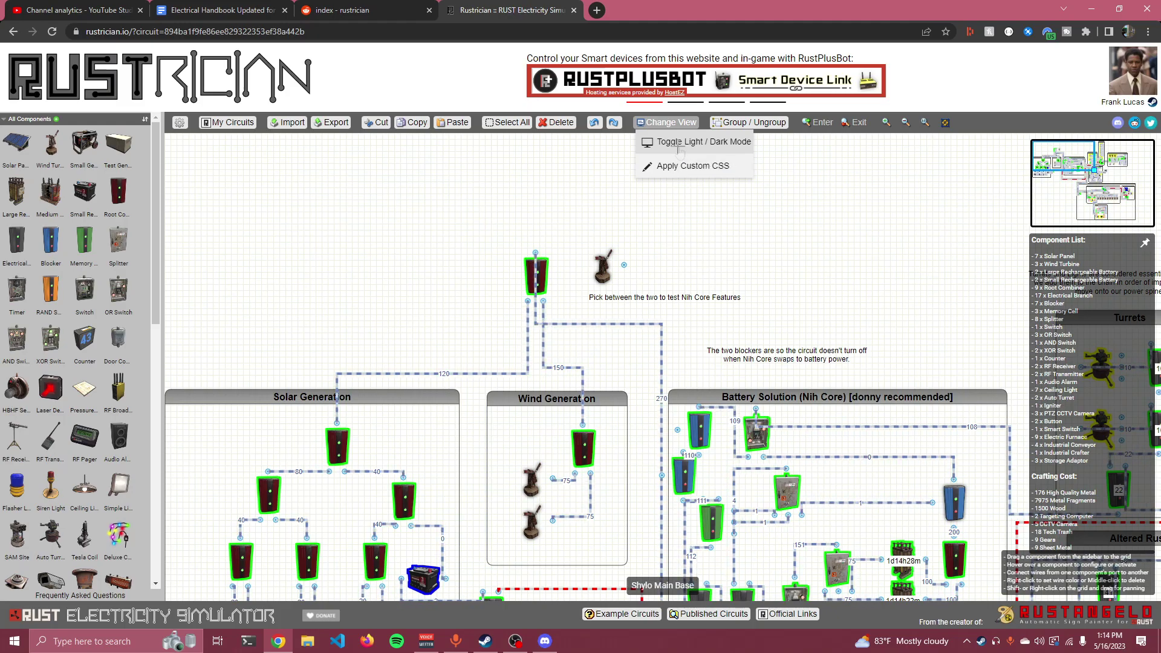
click(682, 152)
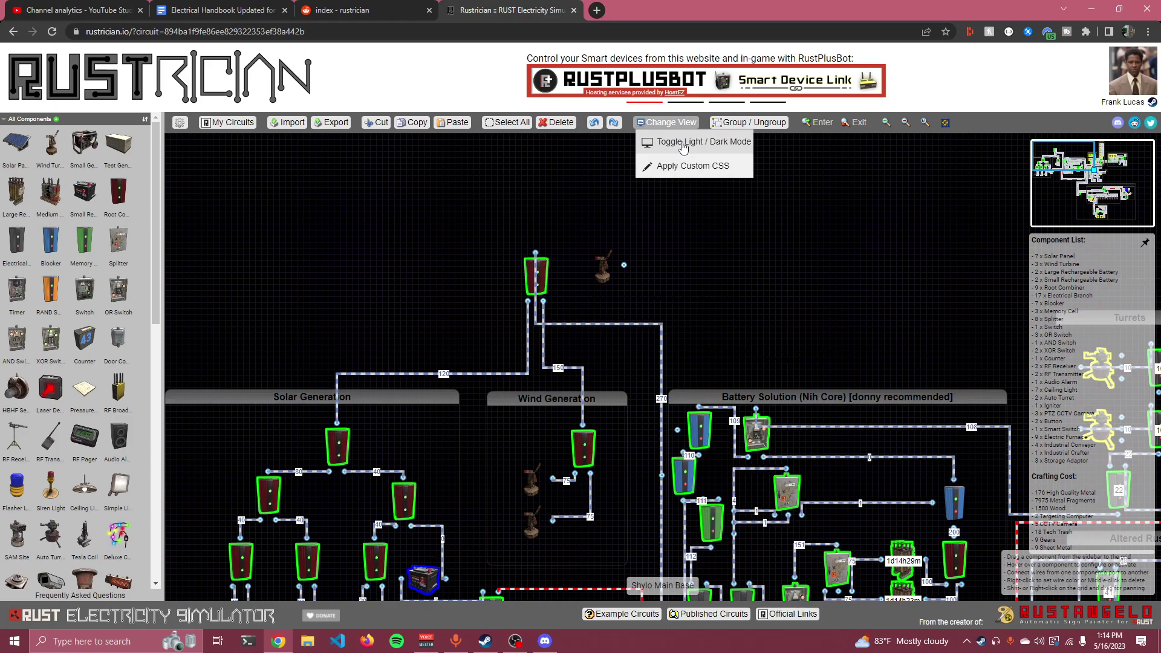
click(681, 152)
click(663, 121)
click(682, 151)
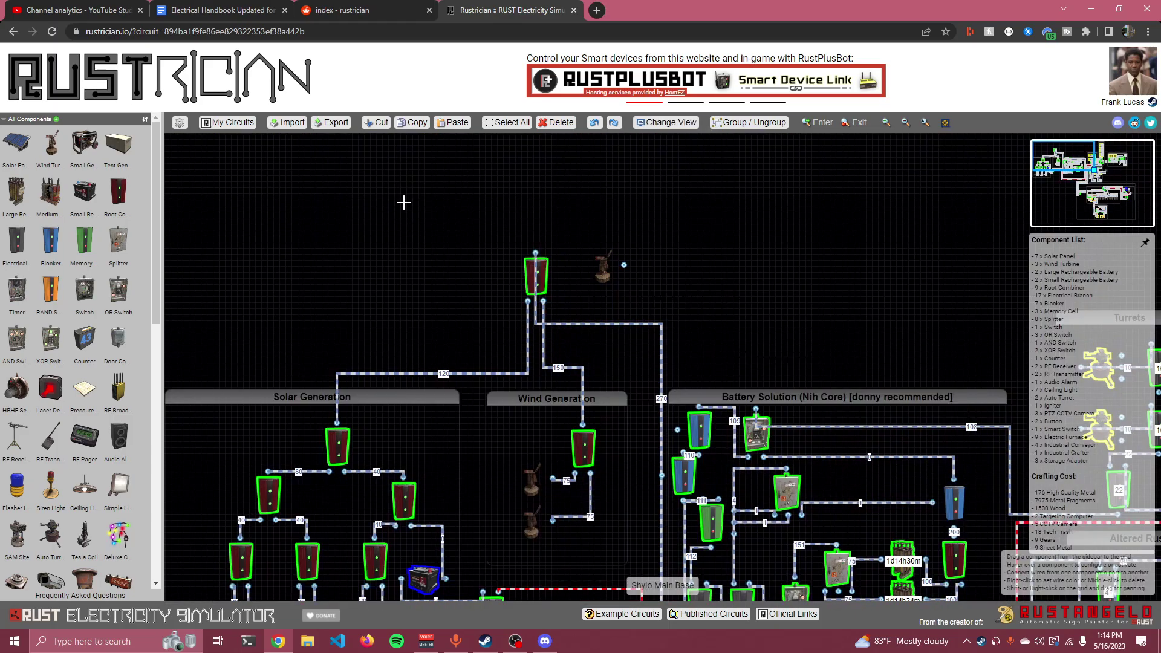
scroll(252, 167, down, 2)
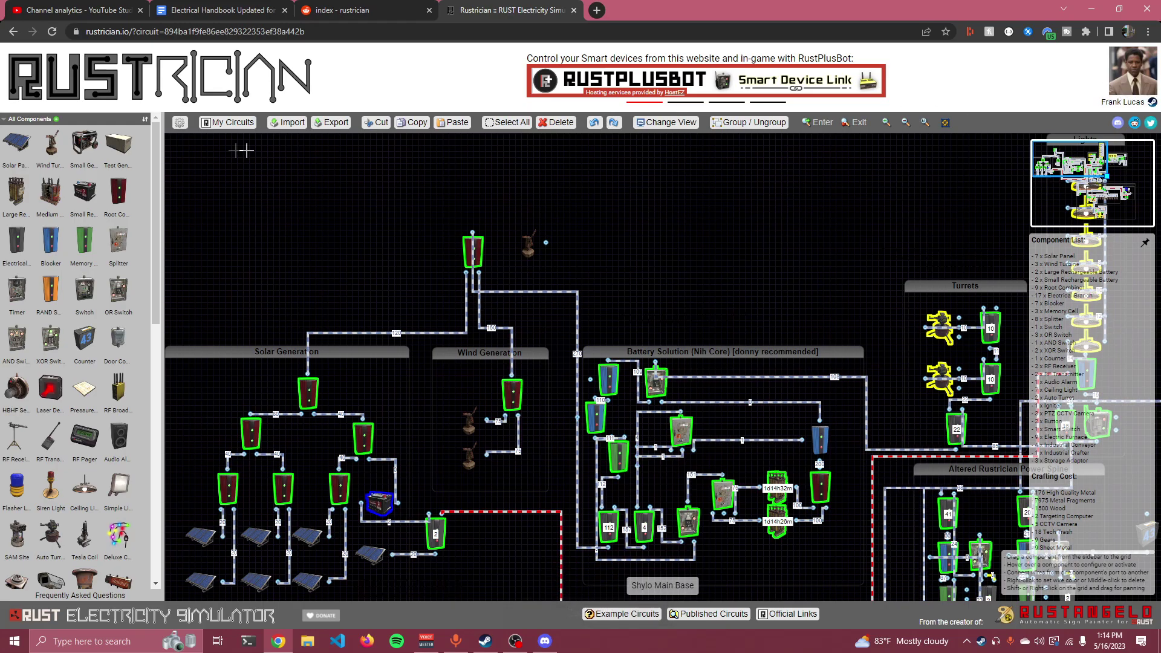
Step: Load the saved Door Toggle for Intruders circuit, pan it toward centre, and select it
click(235, 123)
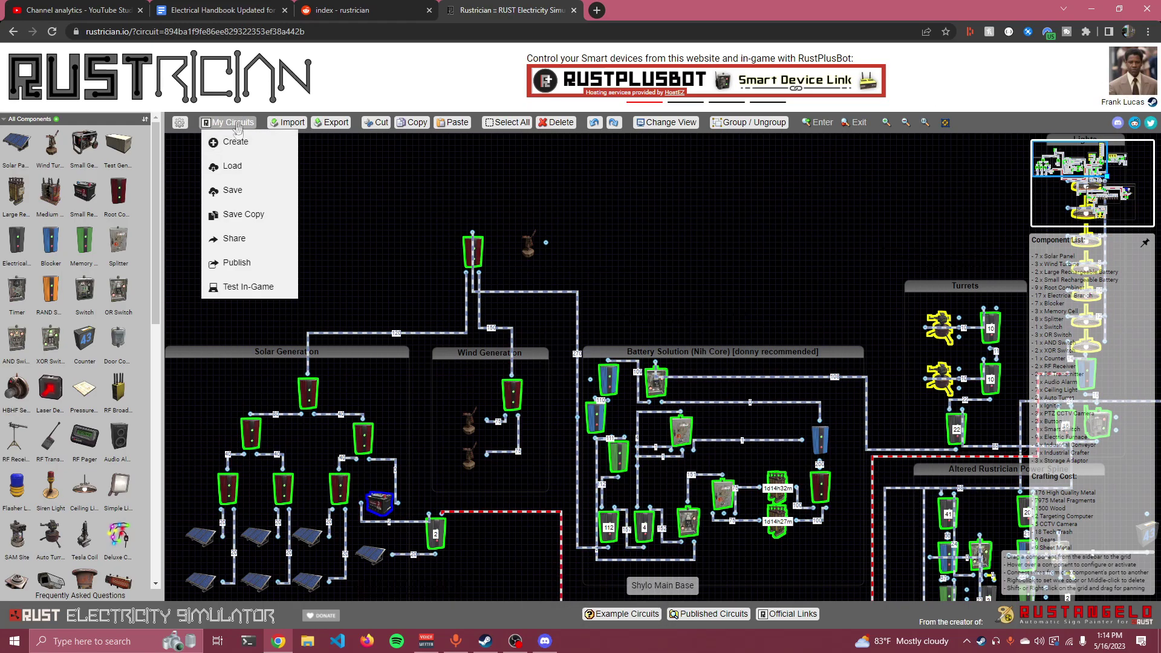
click(245, 174)
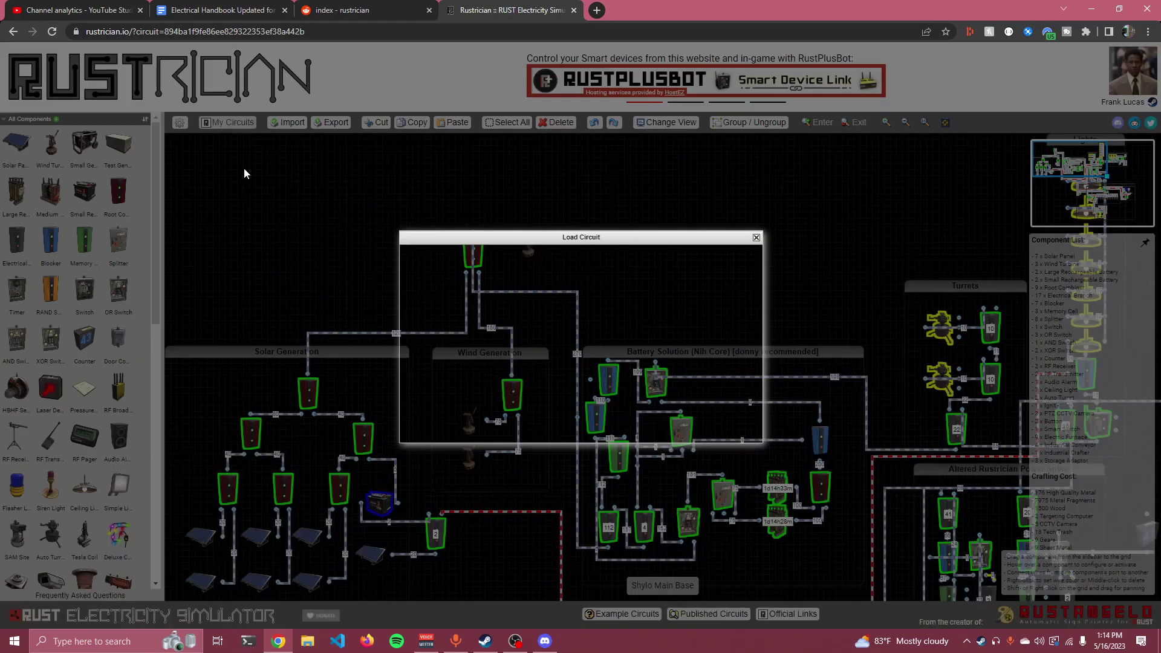
scroll(575, 326, down, 3)
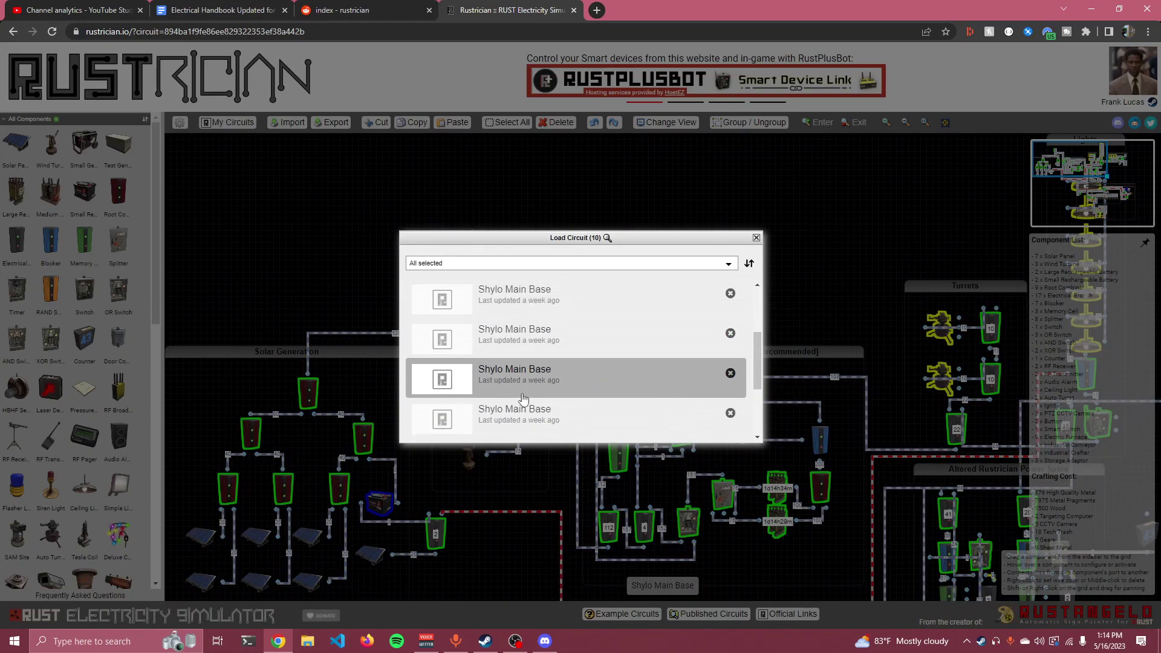
scroll(534, 385, down, 2)
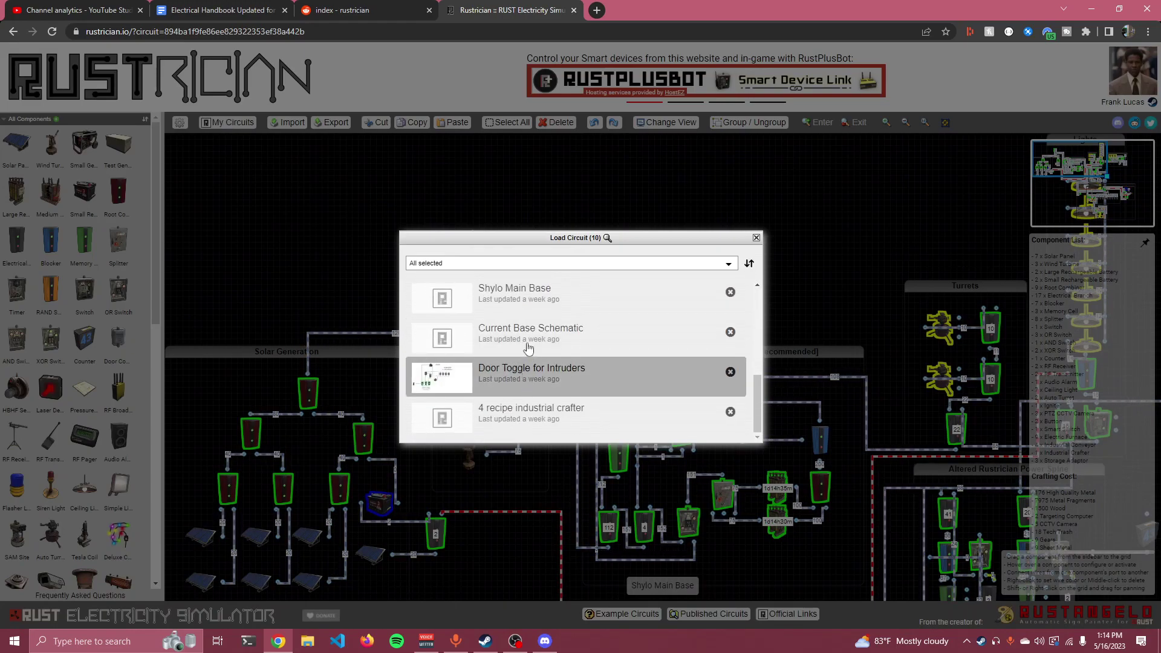
click(532, 389)
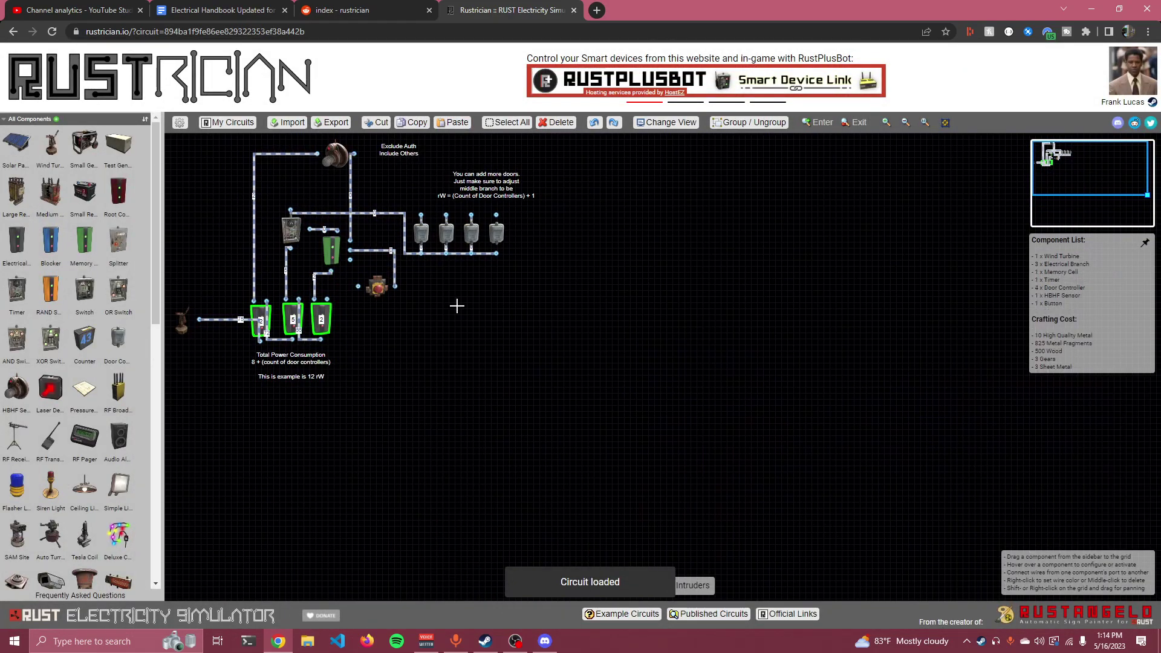
drag(557, 361, 610, 344)
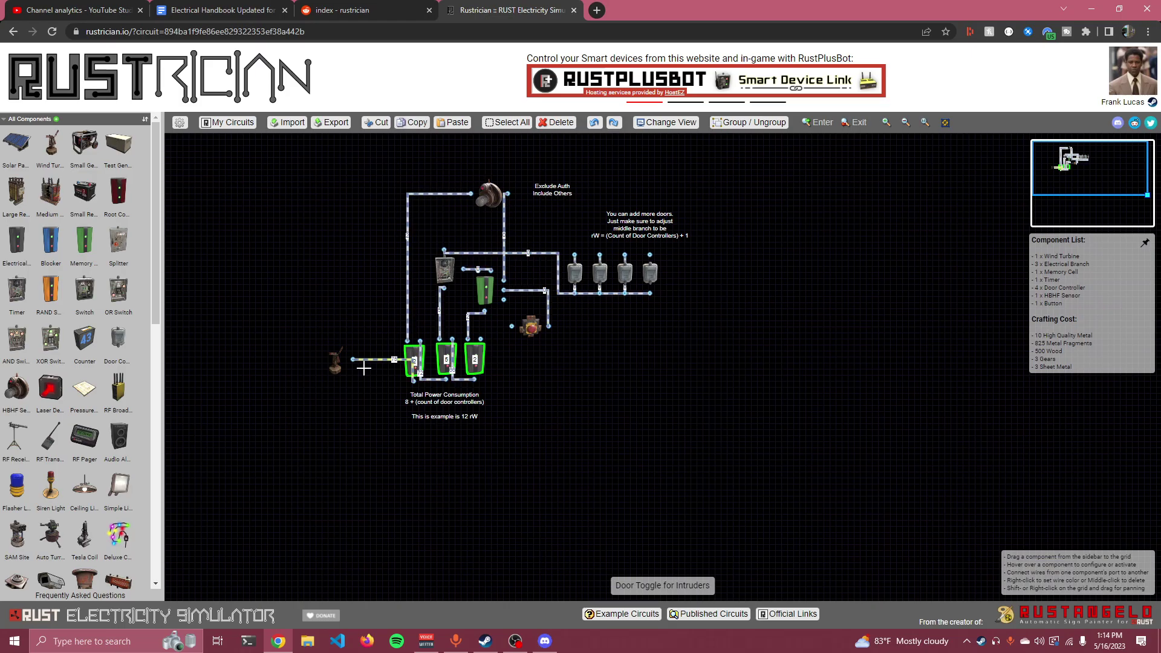
drag(323, 182, 725, 515)
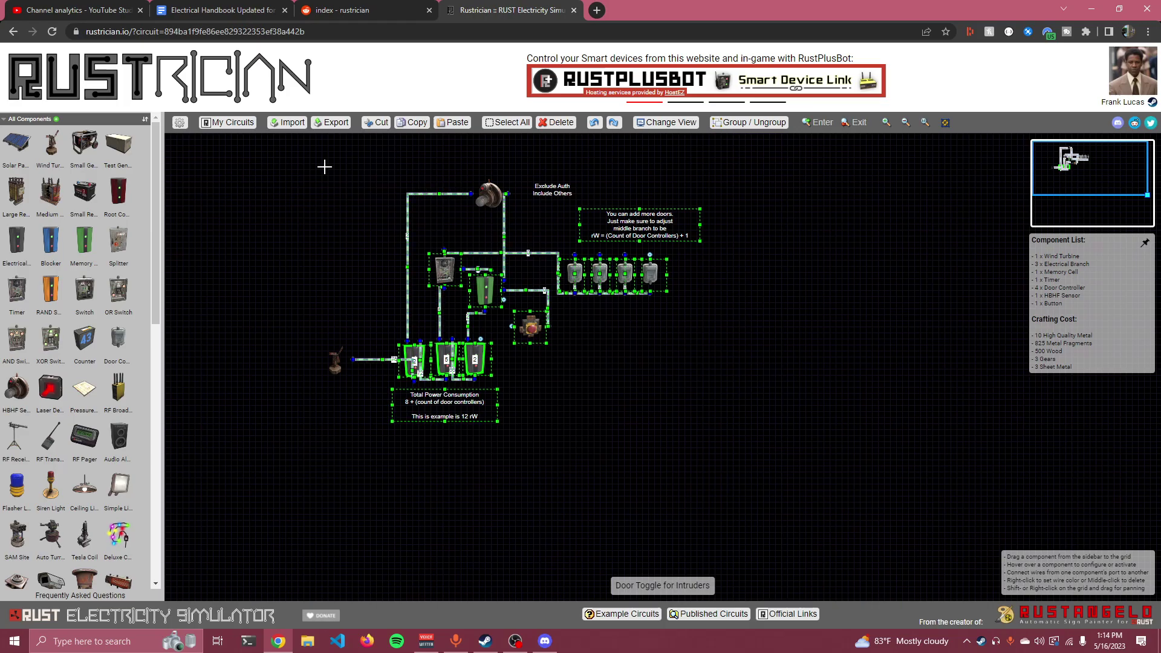
Step: Load the 4 recipe industrial crafter circuit from My Circuits
click(237, 122)
click(253, 172)
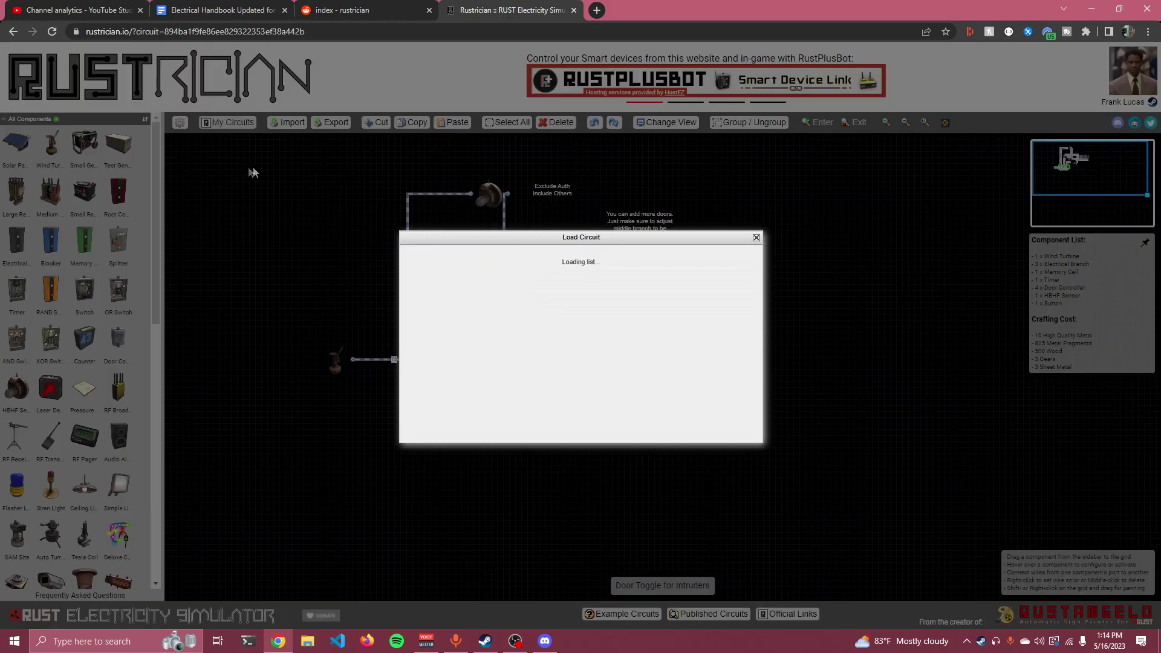
scroll(556, 387, down, 5)
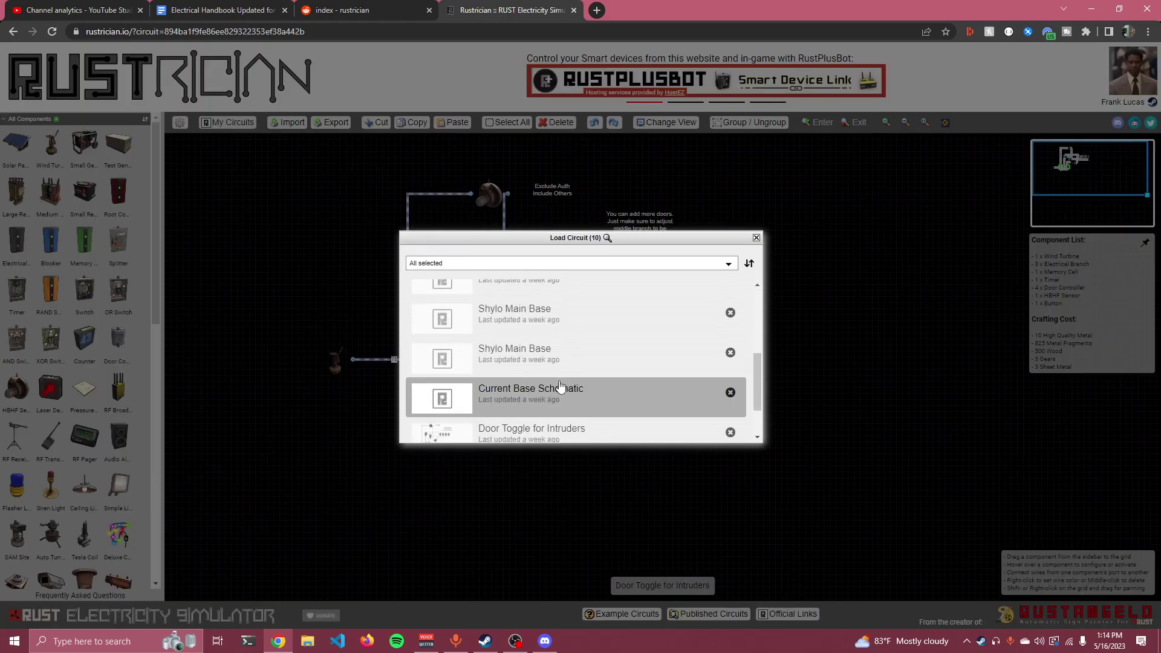
scroll(562, 387, down, 1)
scroll(578, 381, up, 1)
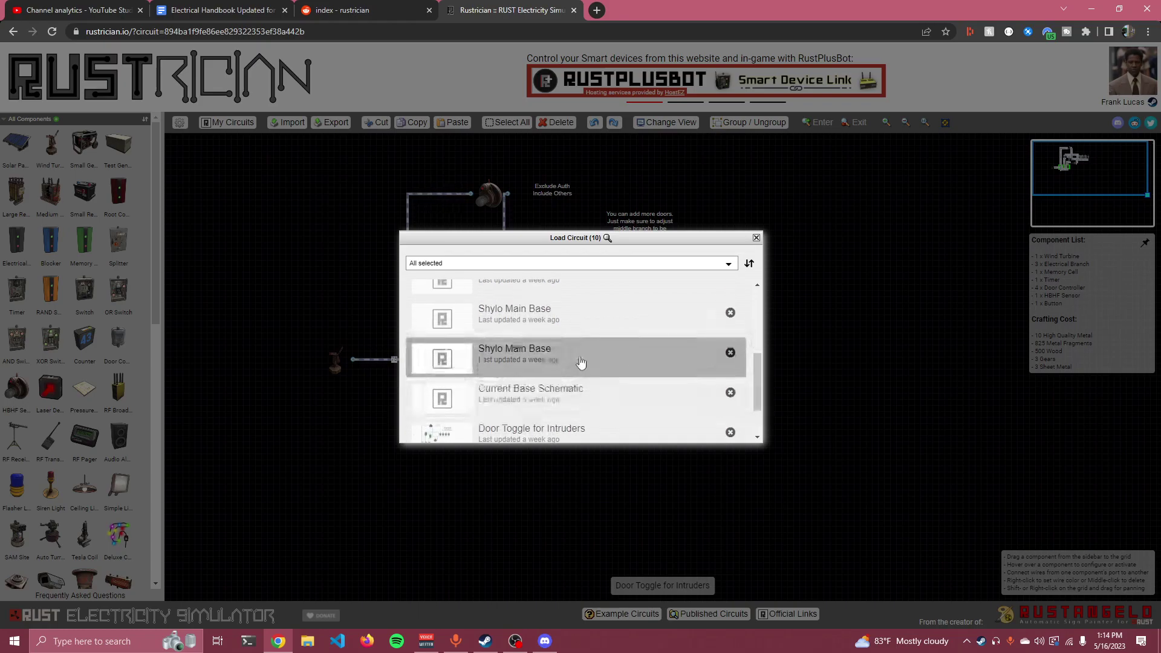
scroll(580, 362, down, 1)
click(532, 410)
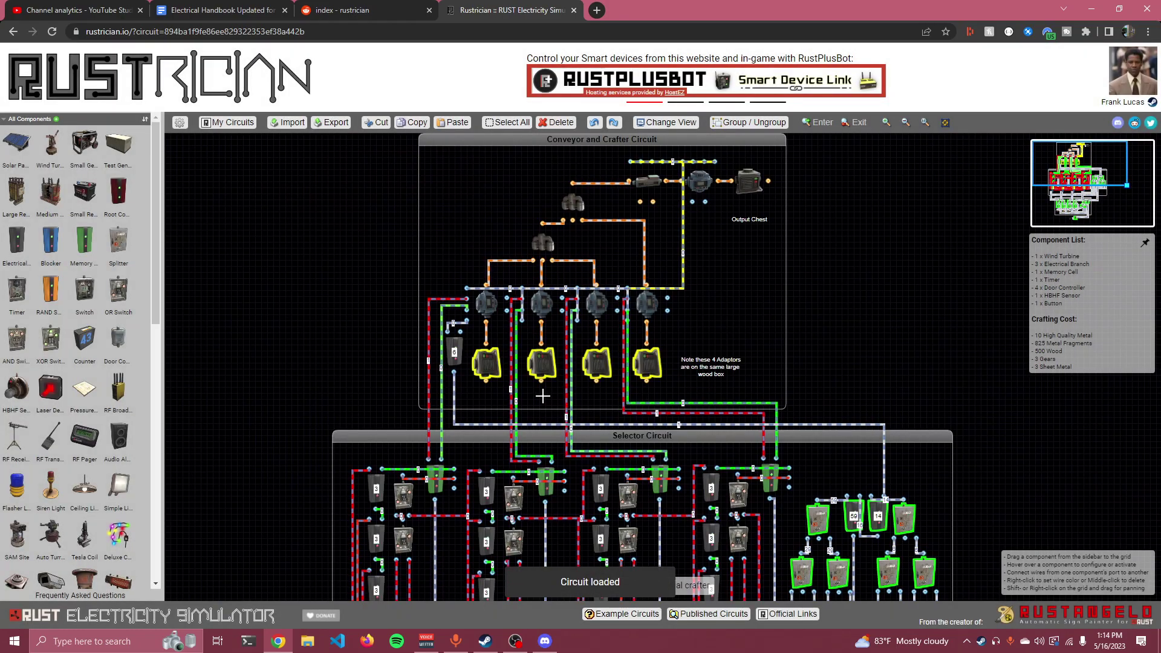
Step: Pan and zoom across the crafter circuit to inspect its sections, including the Button Circuit
scroll(542, 396, down, 3)
scroll(728, 412, down, 2)
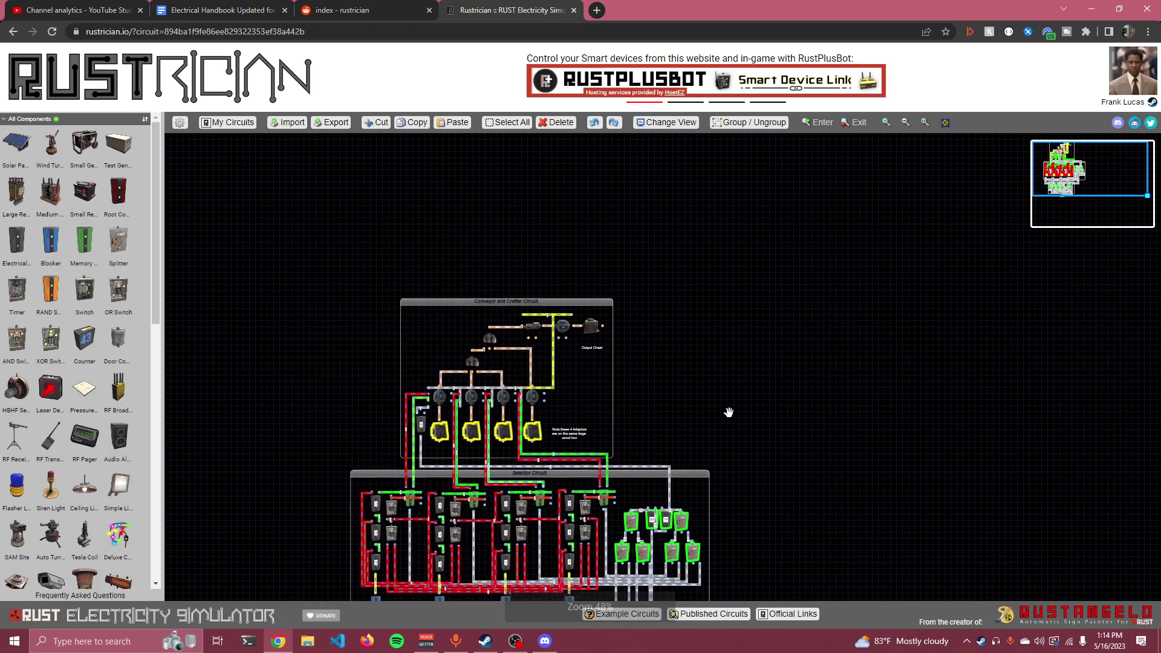
drag(728, 412, 728, 282)
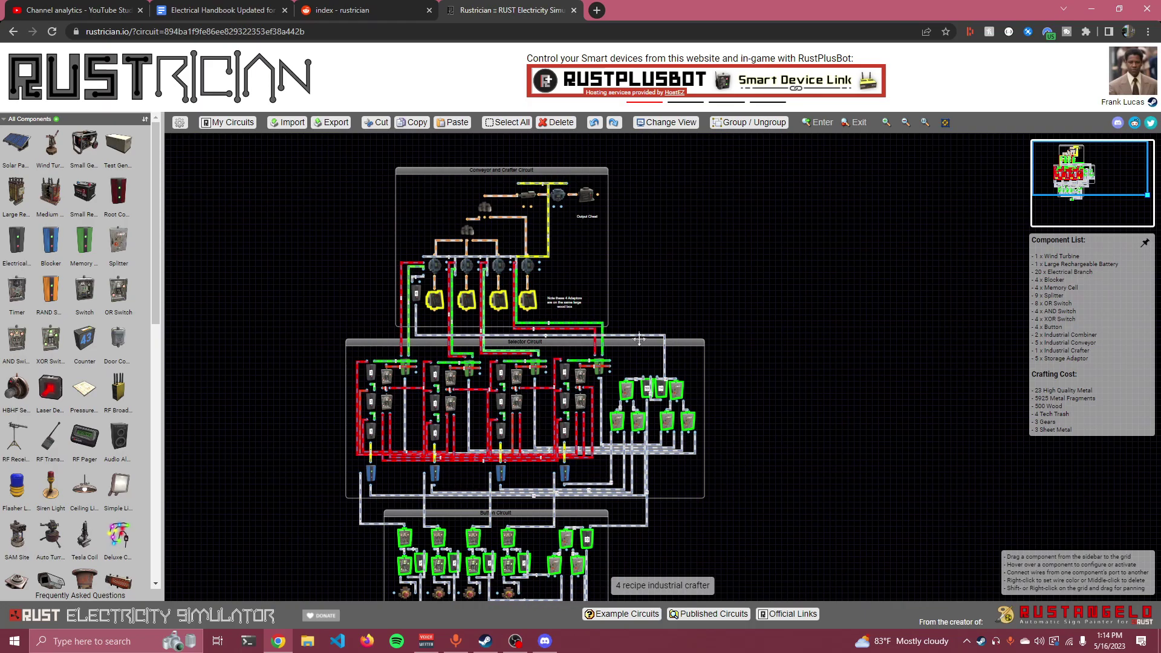
drag(718, 301, 736, 266)
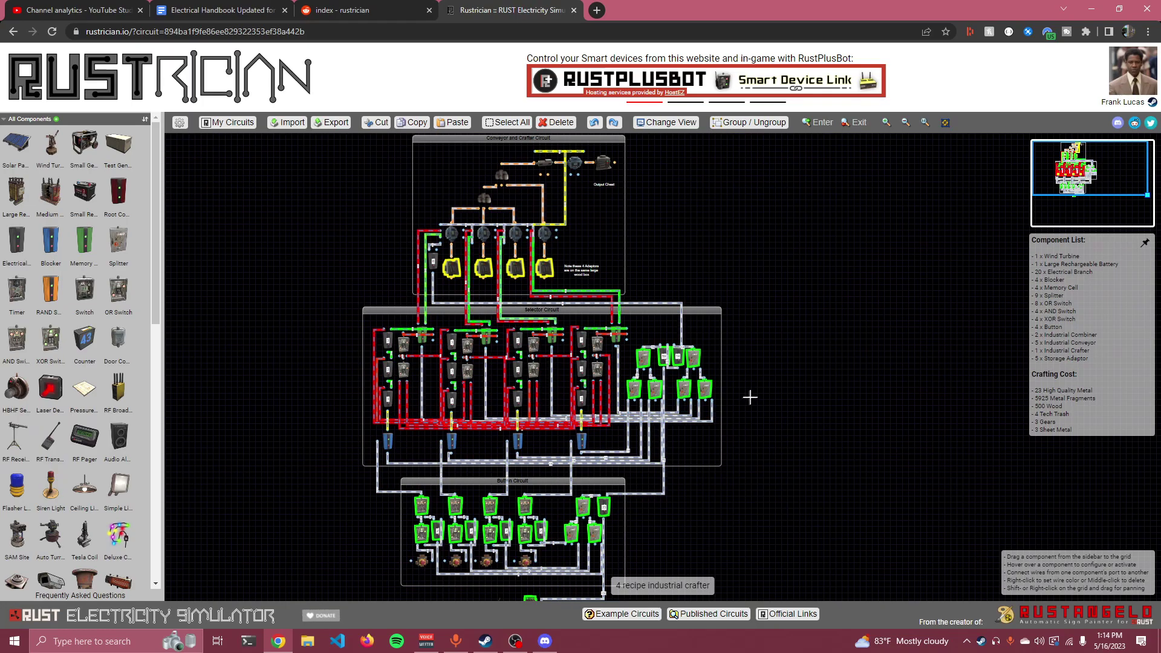
drag(791, 307, 783, 228)
scroll(943, 543, up, 2)
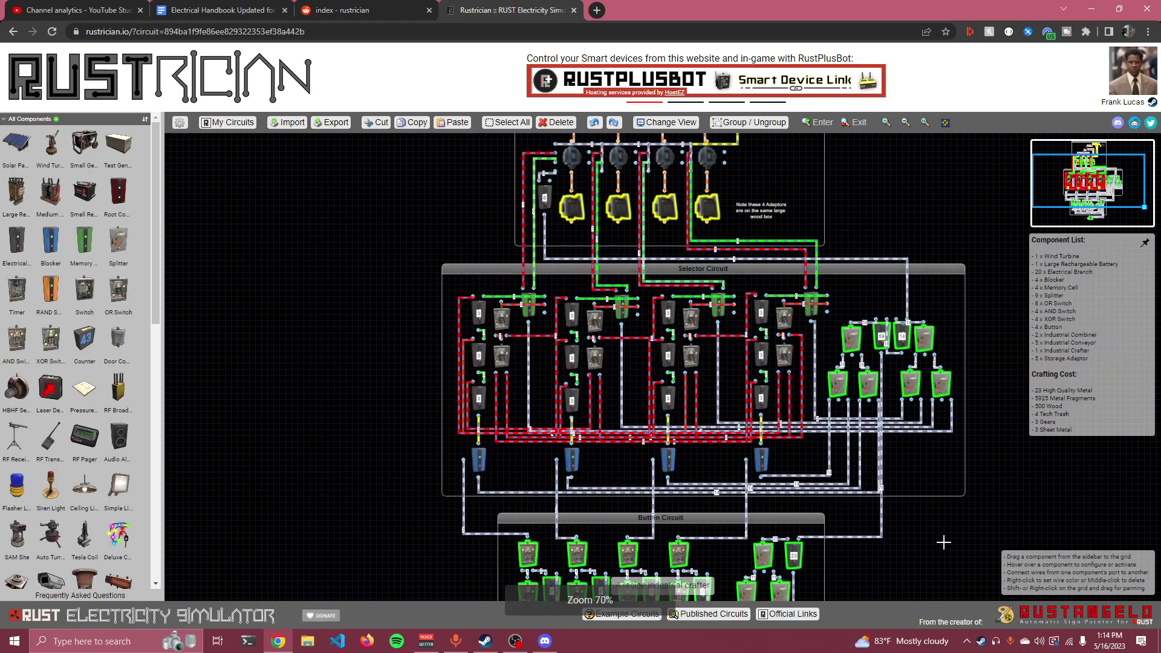
drag(944, 542, 799, 453)
scroll(775, 301, down, 3)
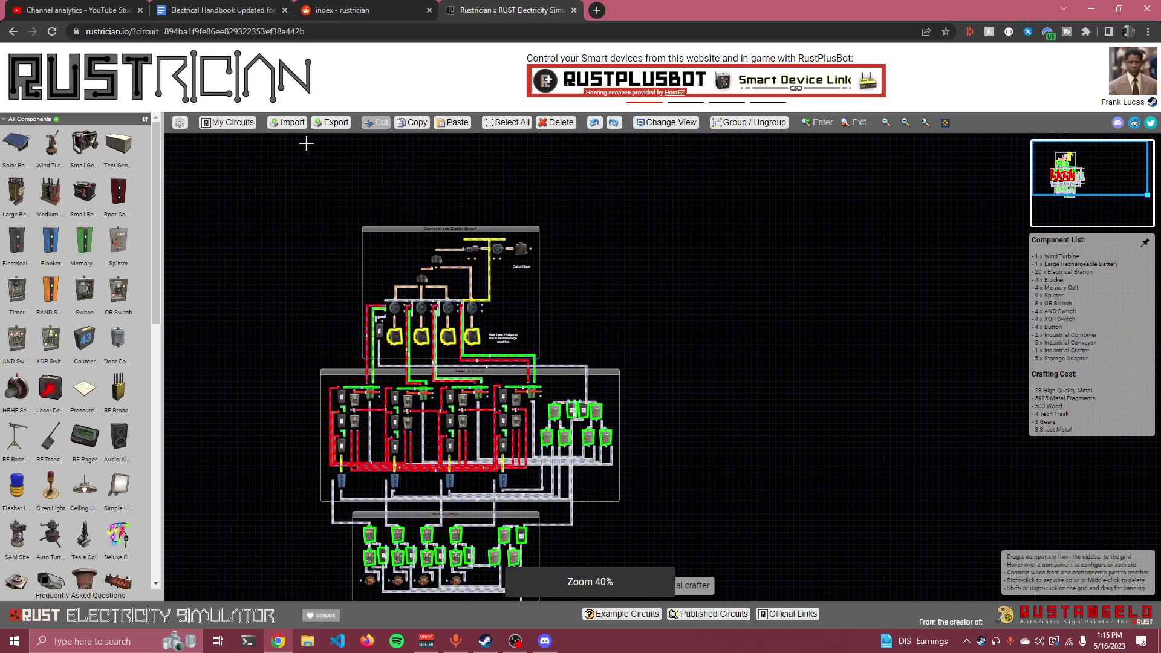
click(231, 124)
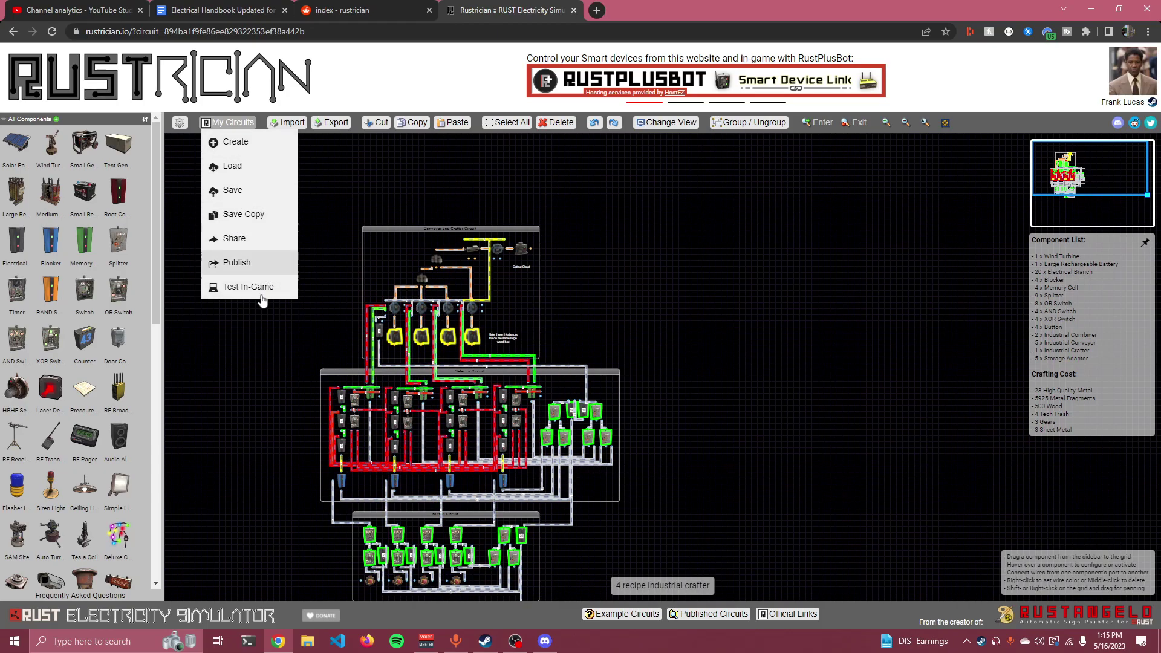
click(237, 264)
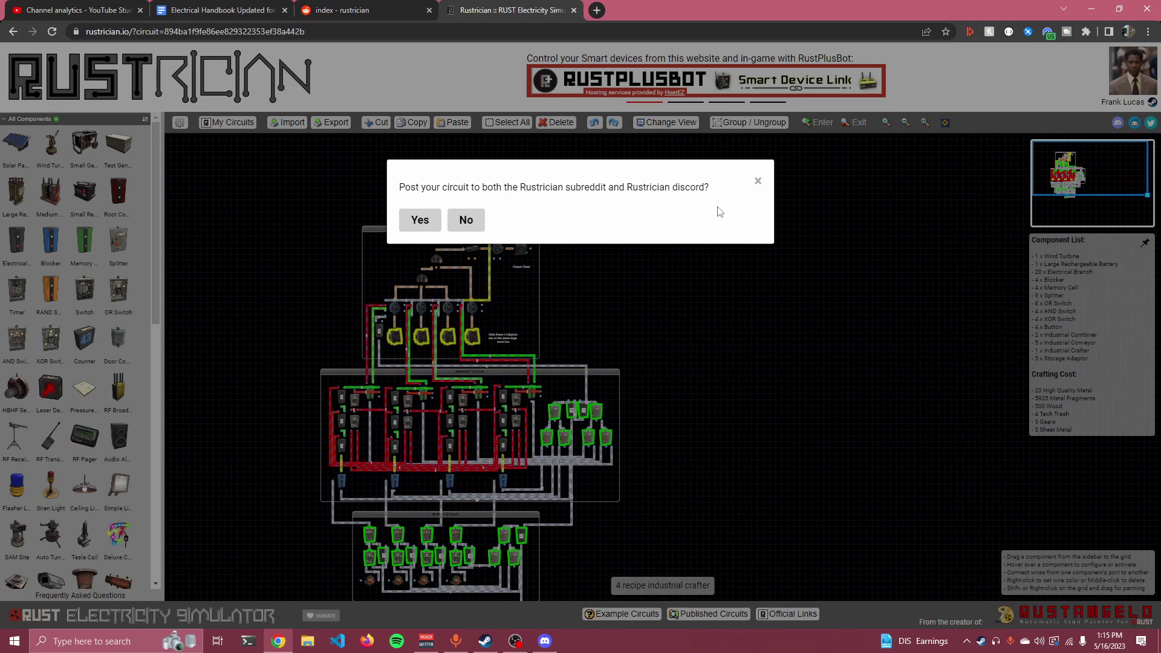
click(462, 220)
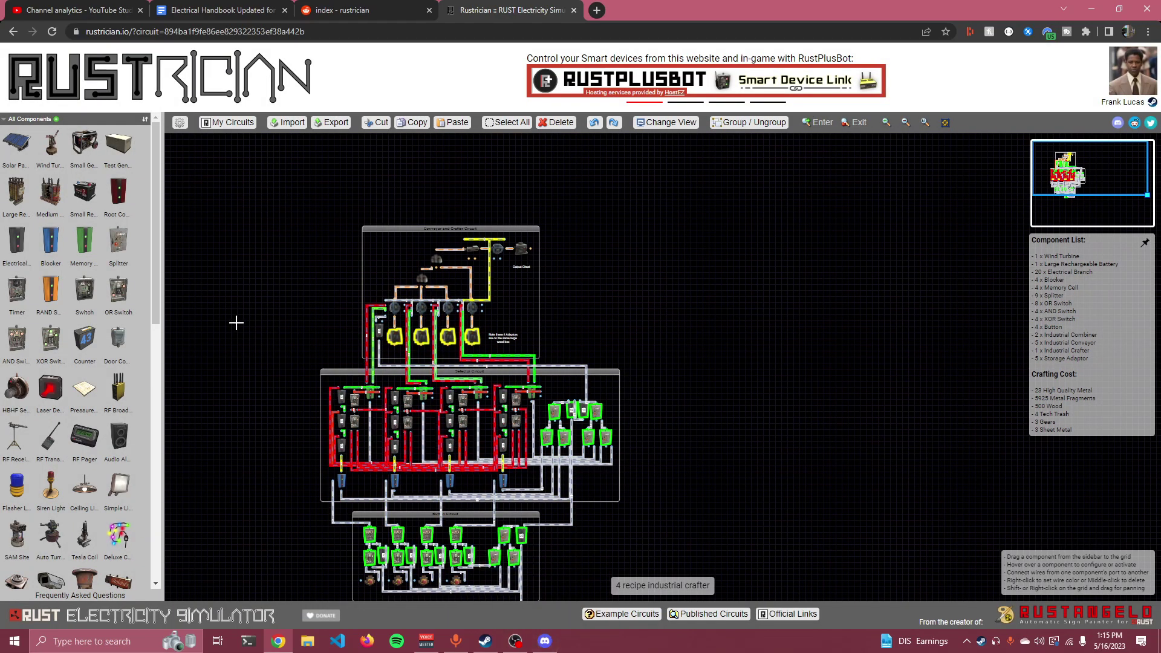
Step: Set the Sun slider to maximum, readjust Speed, and bring up the Official Links list
scroll(254, 285, down, 1)
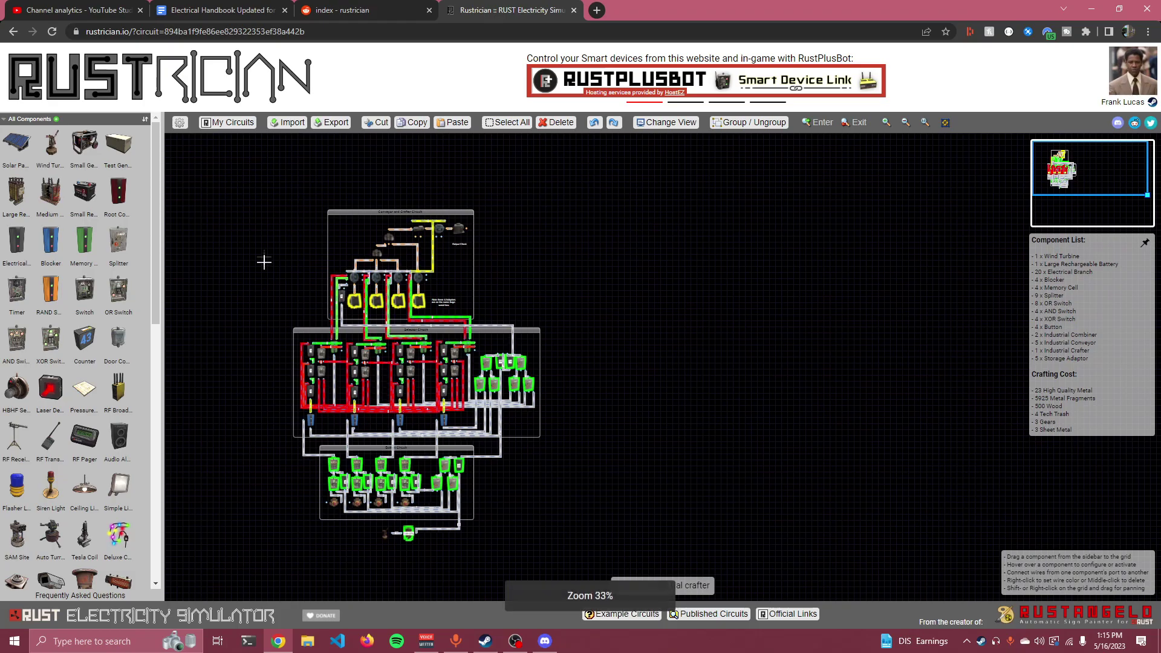
click(179, 124)
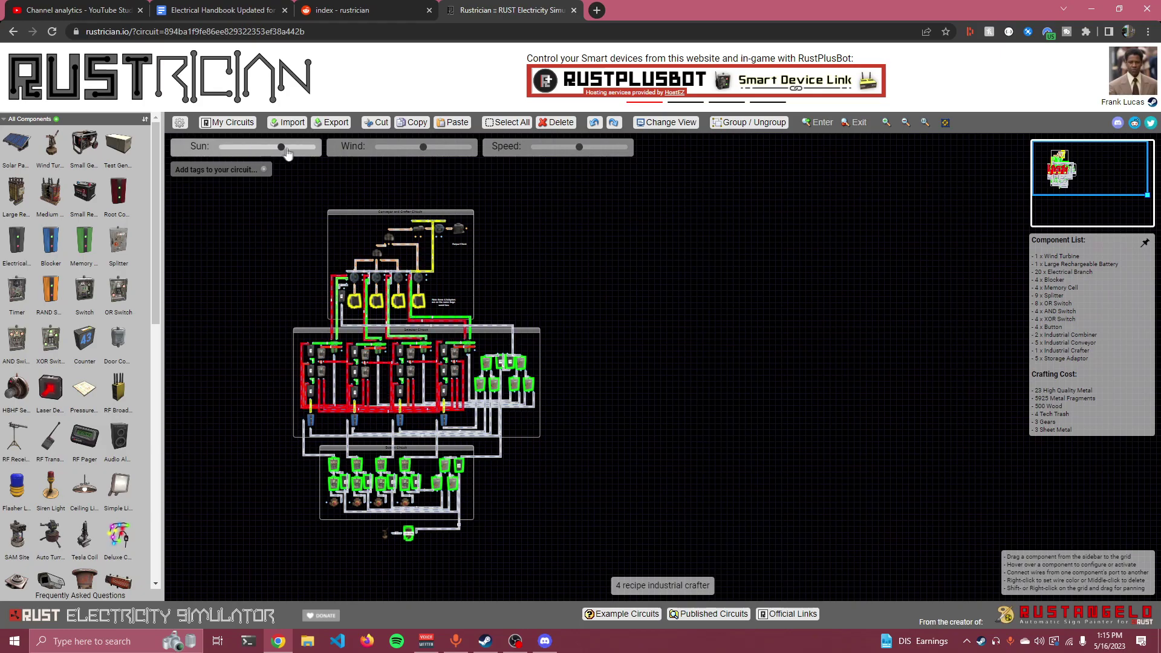
click(310, 151)
click(552, 147)
click(581, 149)
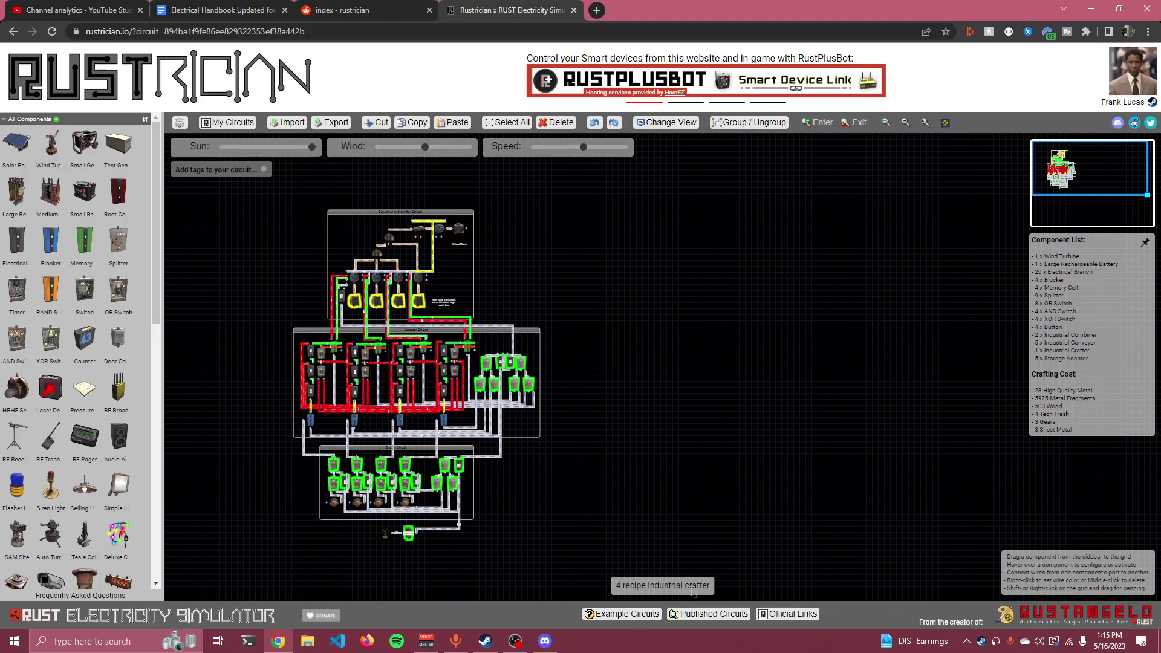
click(790, 616)
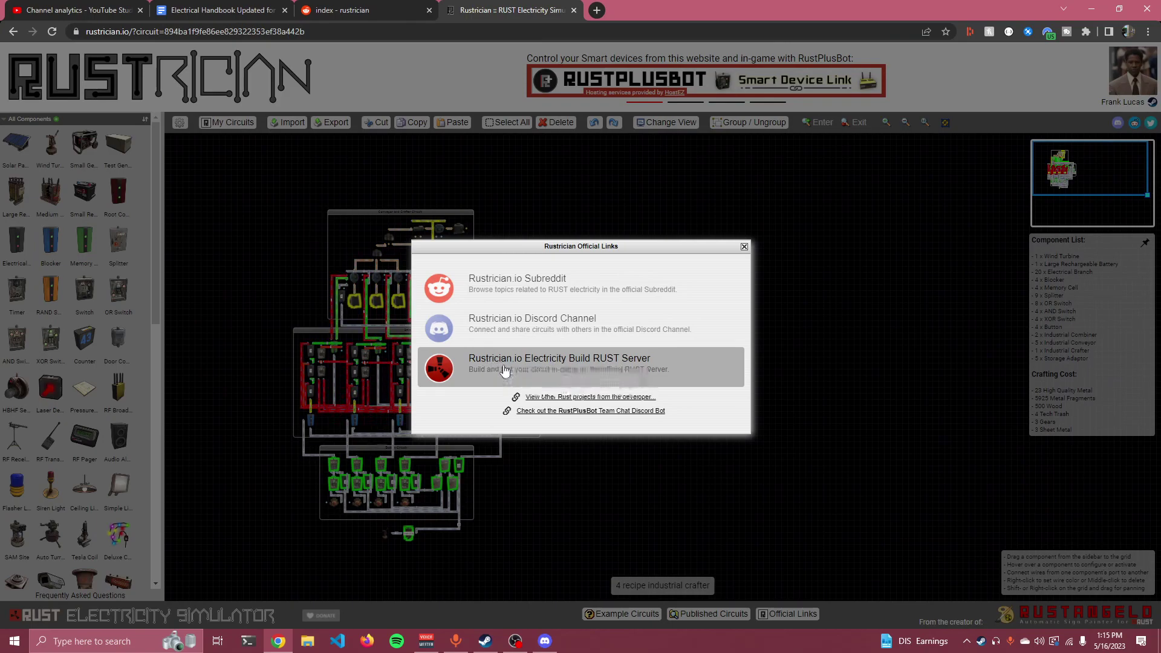
Step: Dismiss the build server prompt and save the circuit for Test In-Game
click(506, 369)
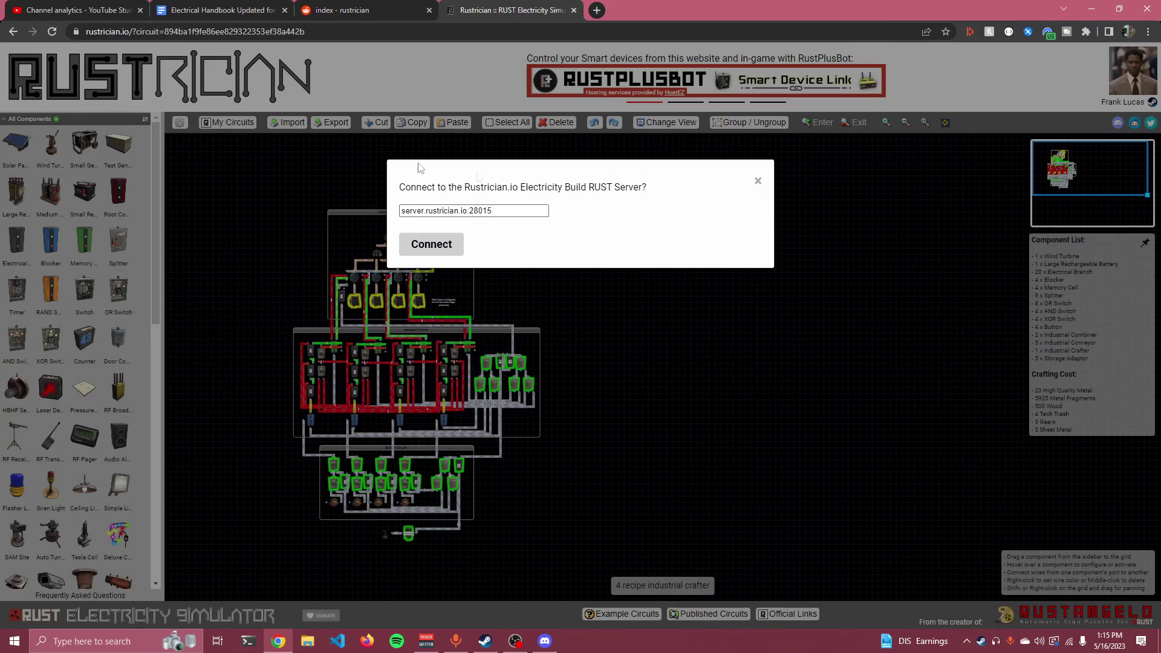
click(758, 181)
click(225, 122)
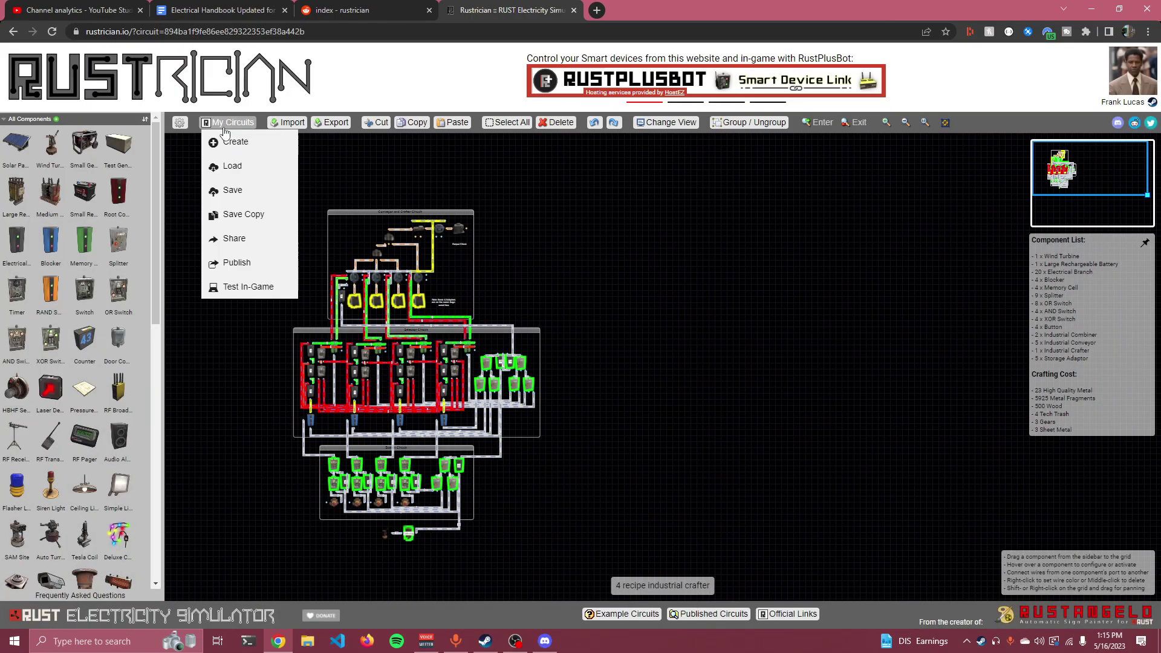
click(226, 293)
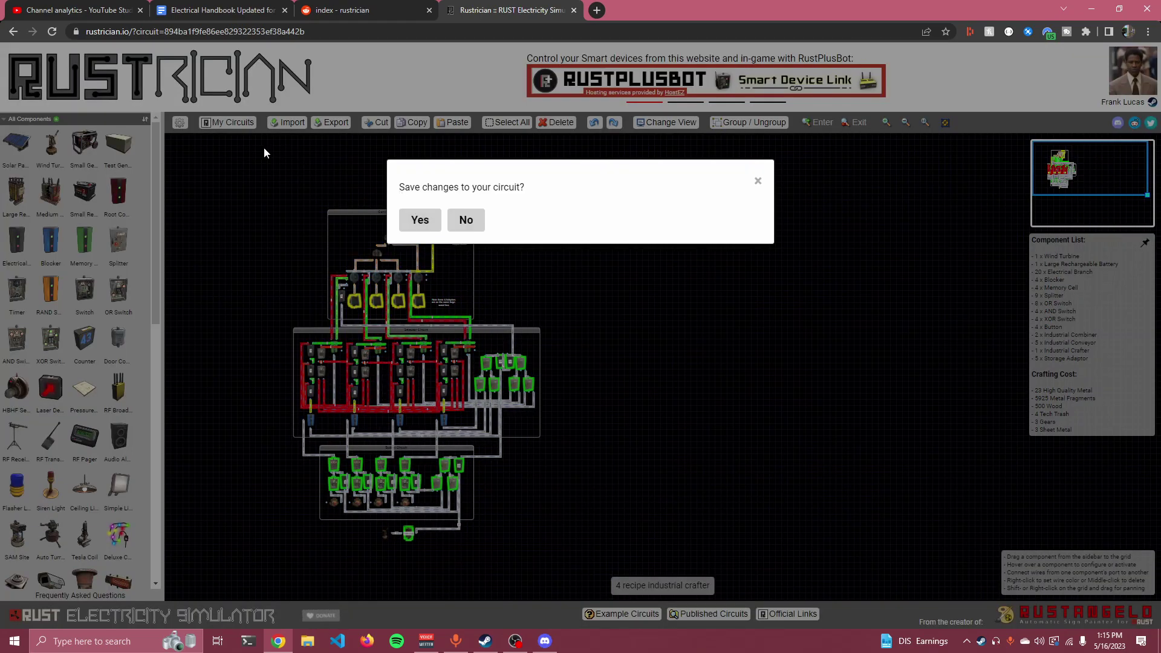
click(419, 219)
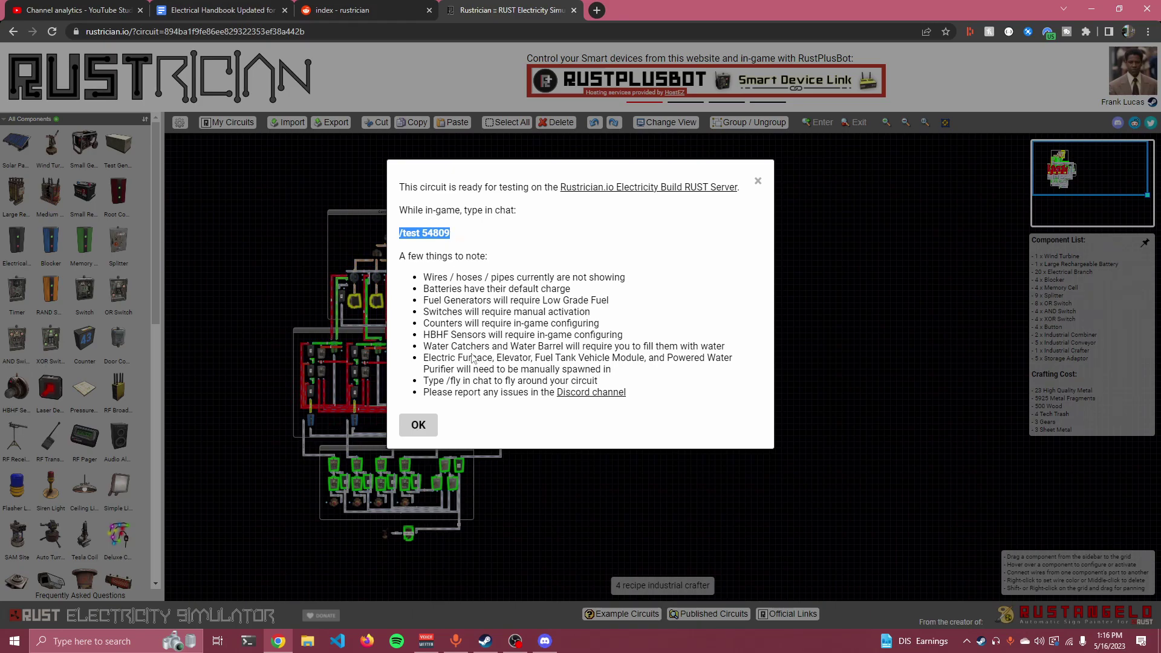
Step: Acknowledge the in-game testing instructions, recenter the circuit, and close the subreddit tab
click(420, 429)
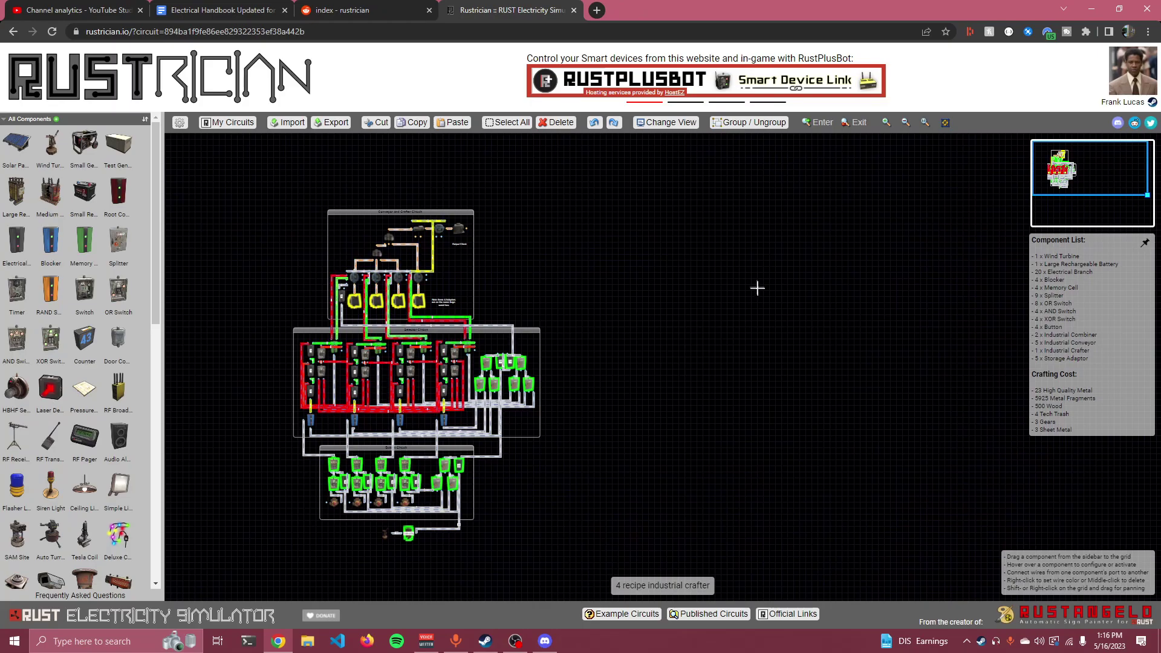
drag(271, 249, 311, 225)
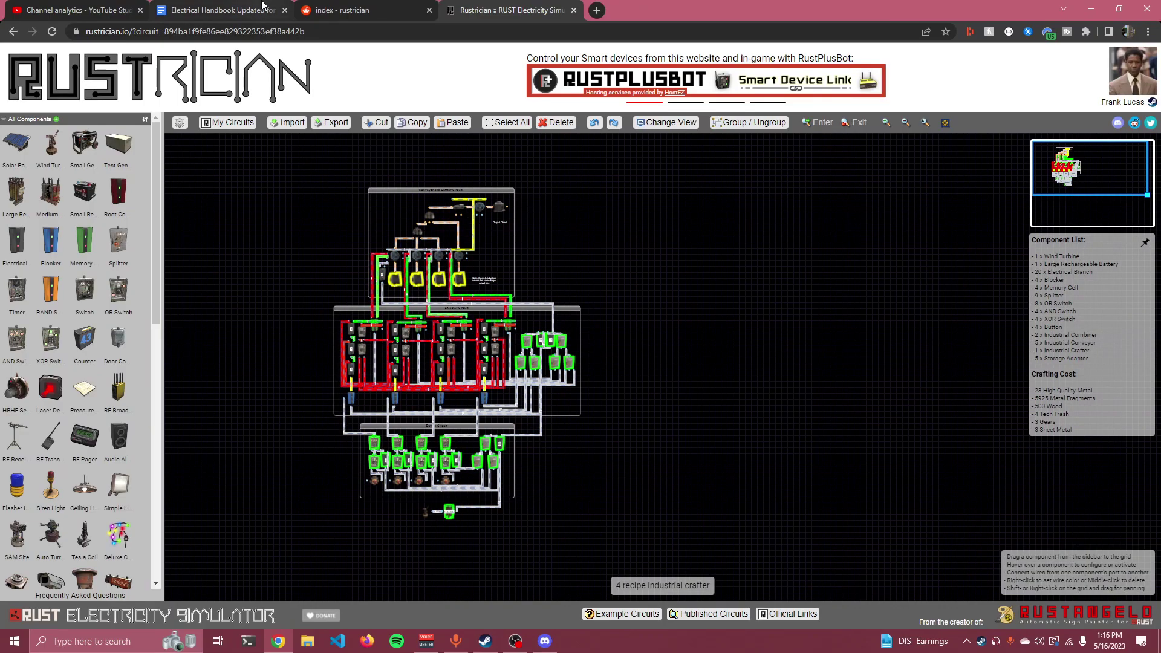
click(430, 11)
Step: Scroll through the Electrical Handbook and jump to its Useful Circuits* section
click(220, 10)
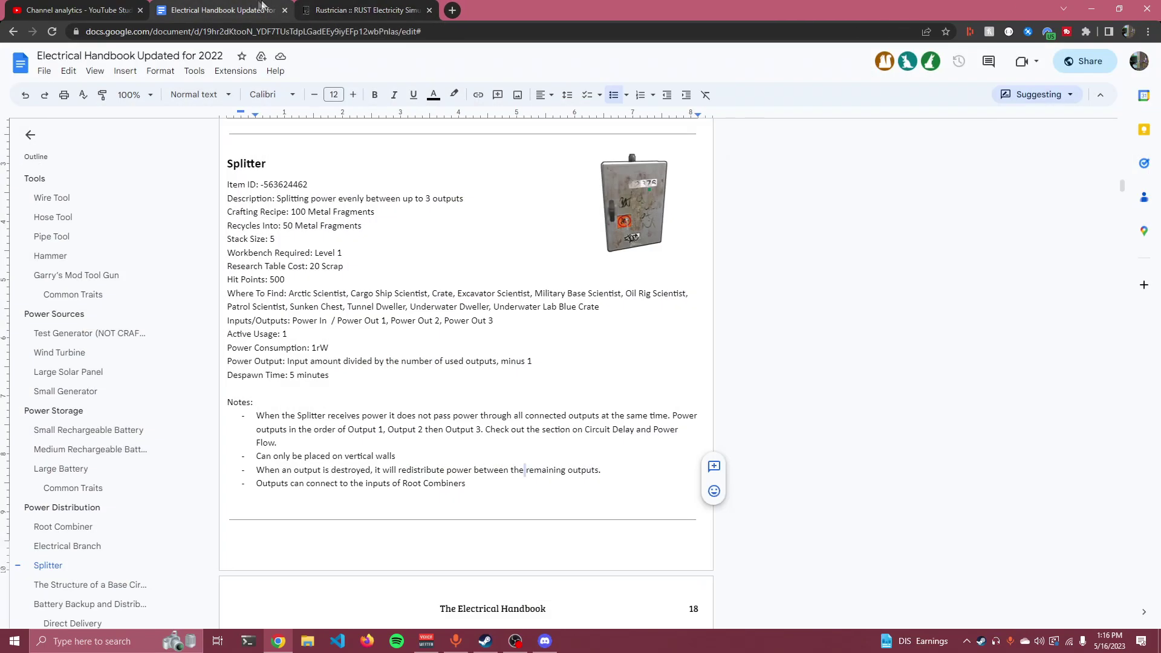
scroll(344, 246, up, 10)
scroll(345, 246, up, 10)
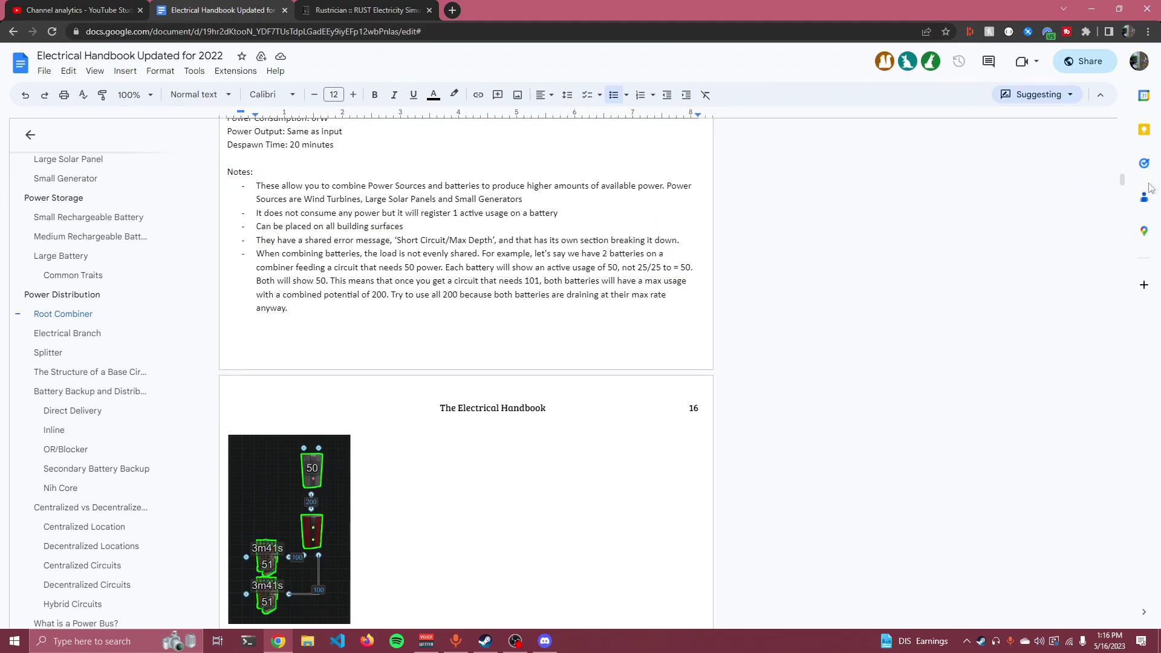
drag(1122, 182, 1109, 128)
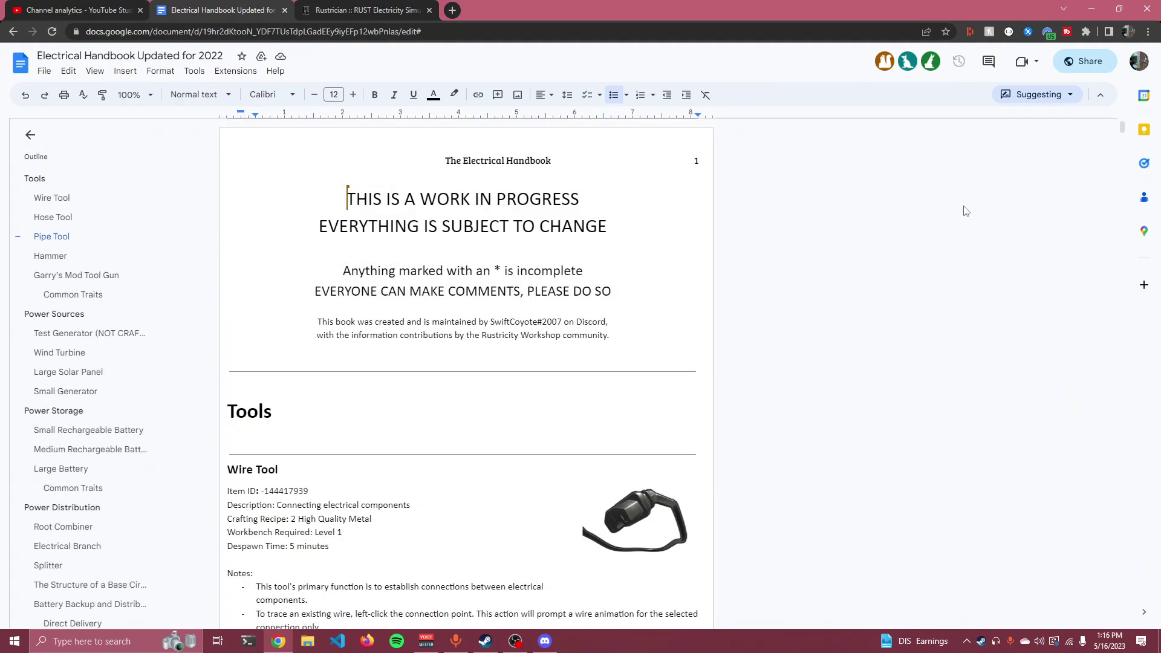
scroll(966, 210, down, 20)
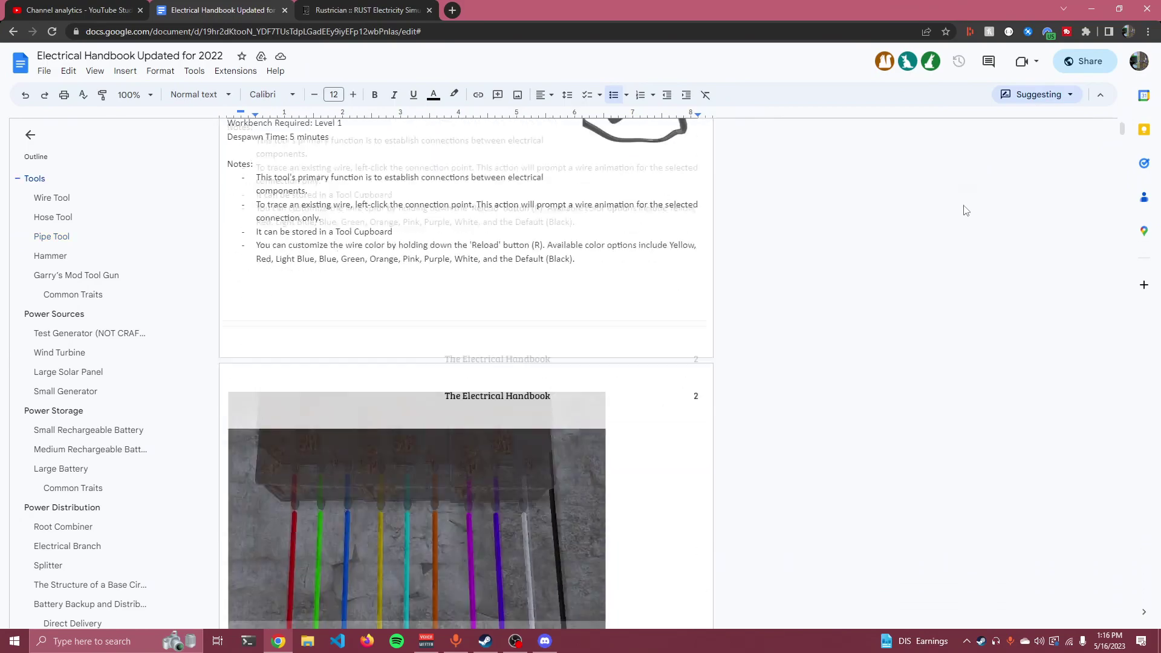
scroll(966, 210, down, 19)
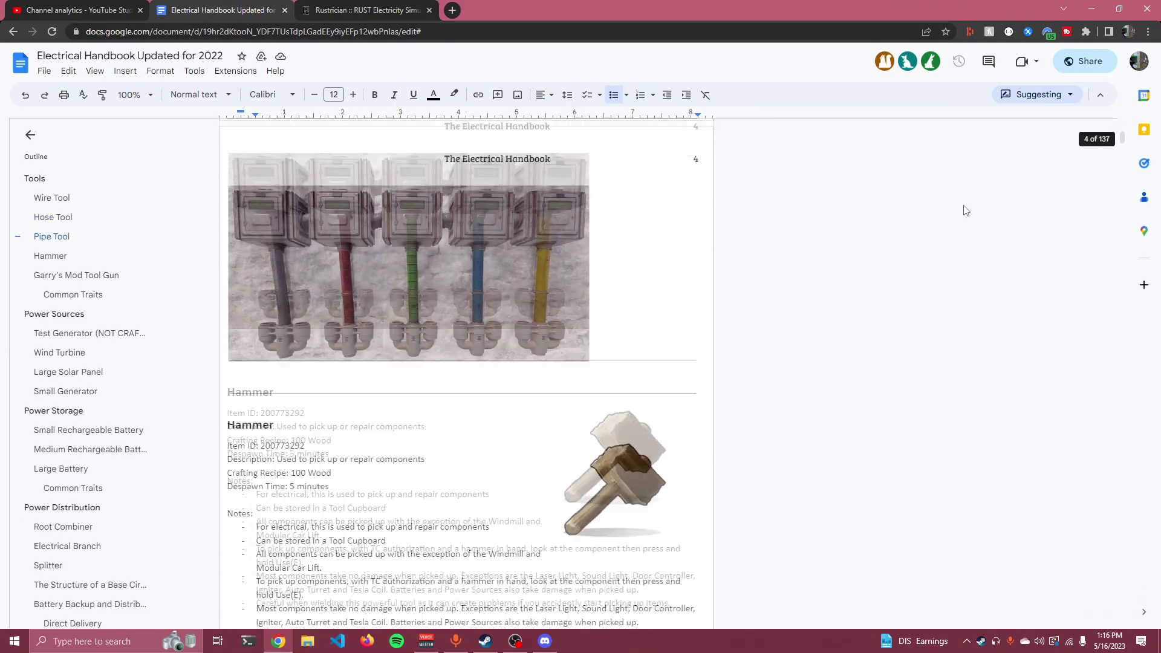
scroll(47, 319, down, 15)
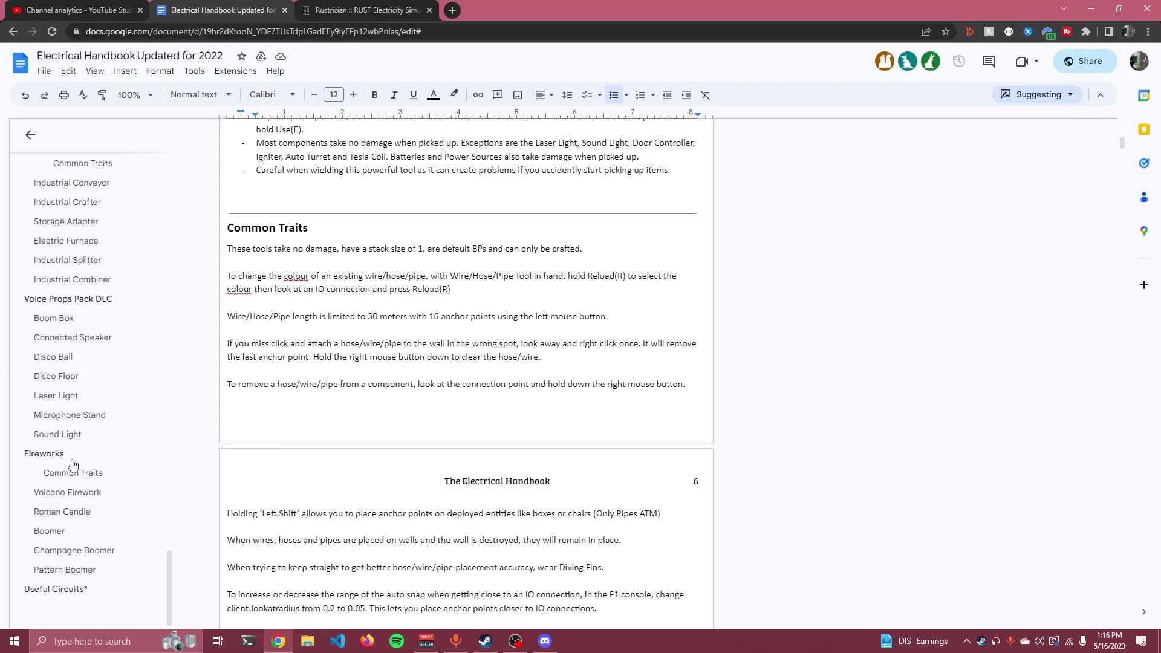
click(52, 590)
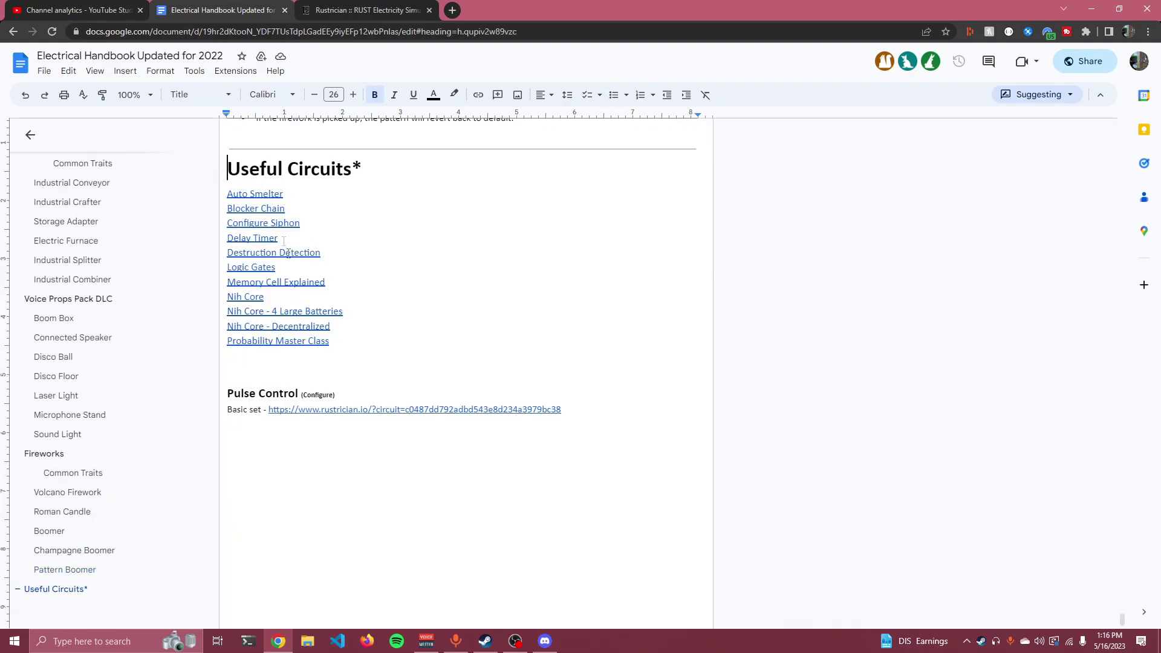
Step: Preview the Nih Core link, then jump to the handbook's Blocker section
click(249, 300)
click(327, 252)
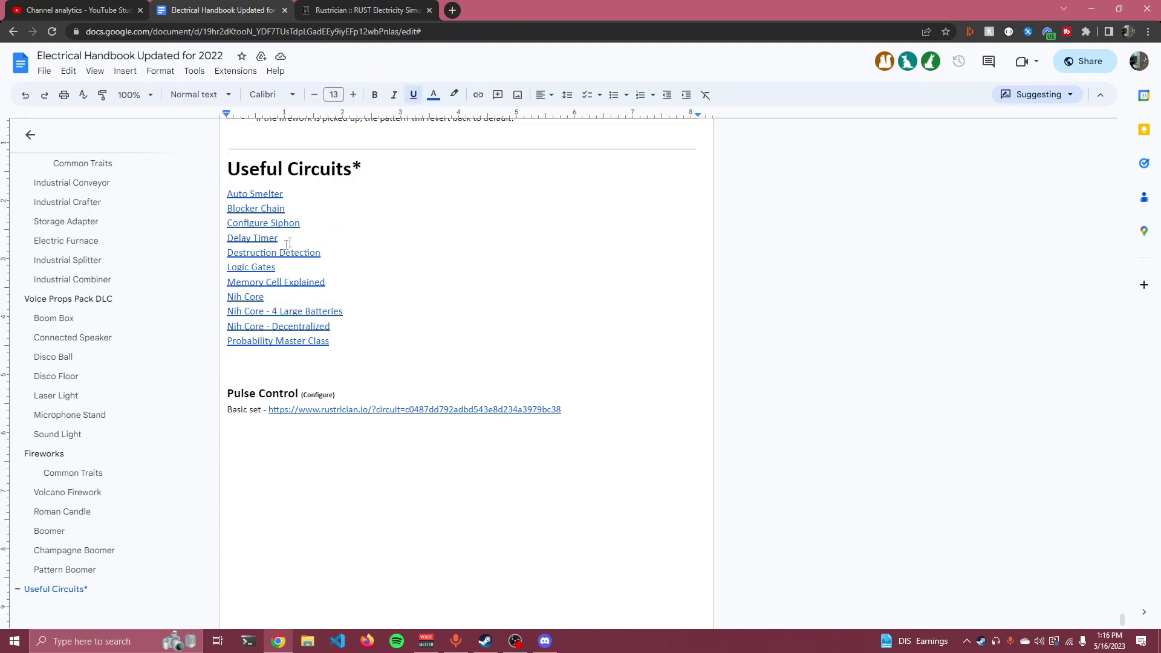
scroll(169, 349, up, 15)
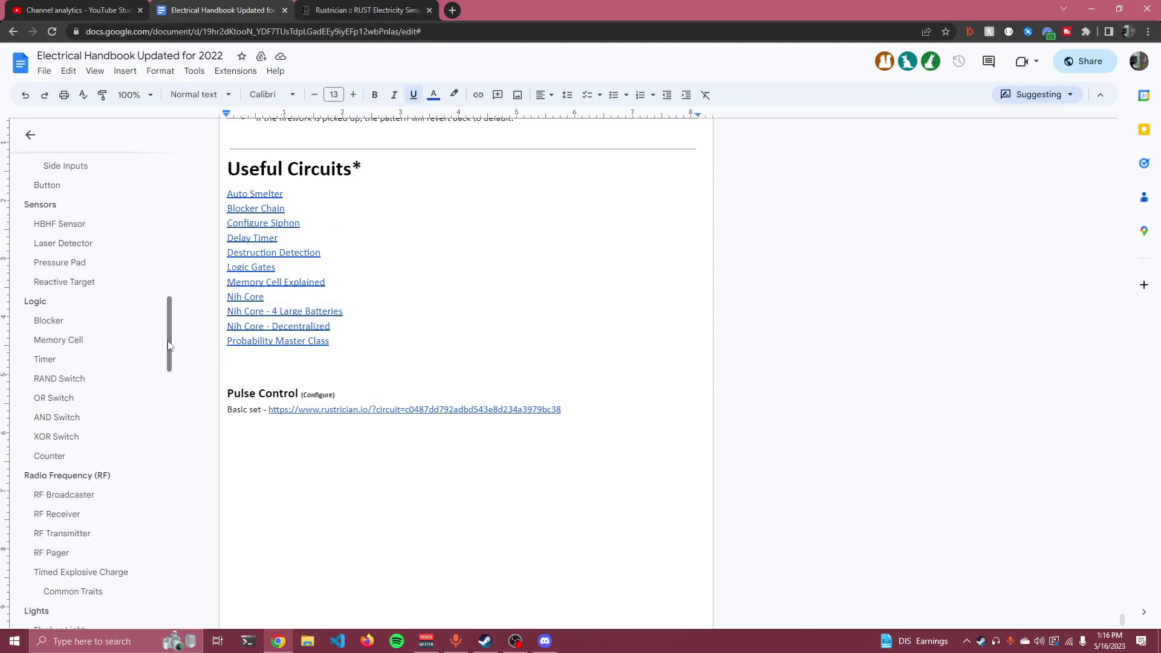
drag(169, 345, 171, 320)
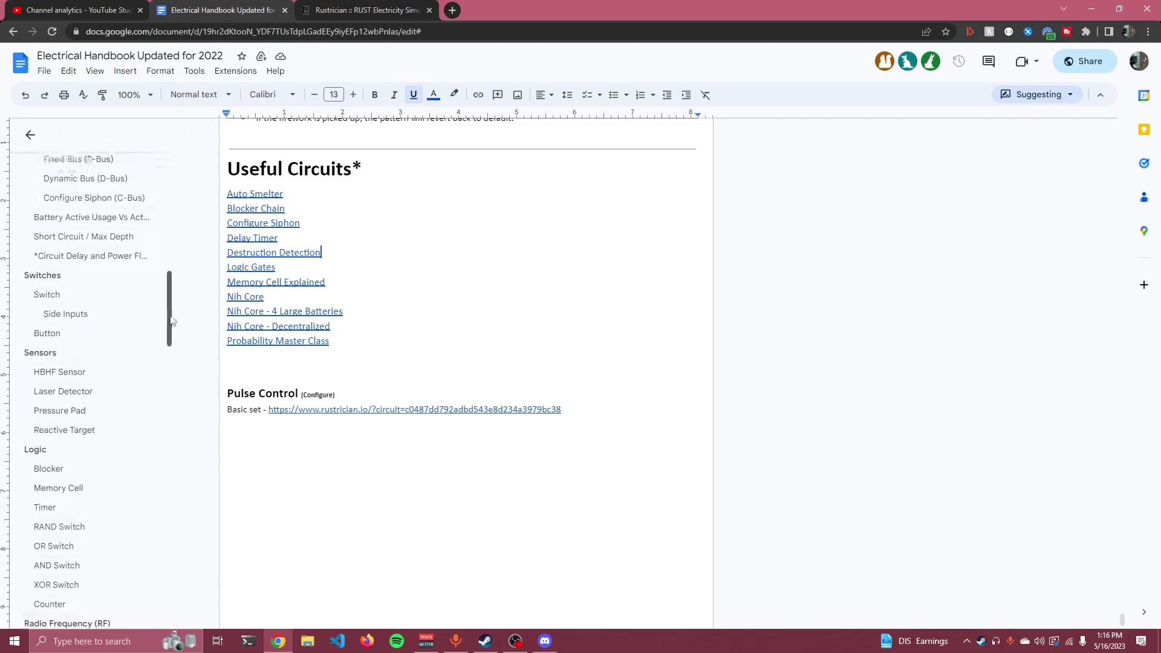
click(51, 469)
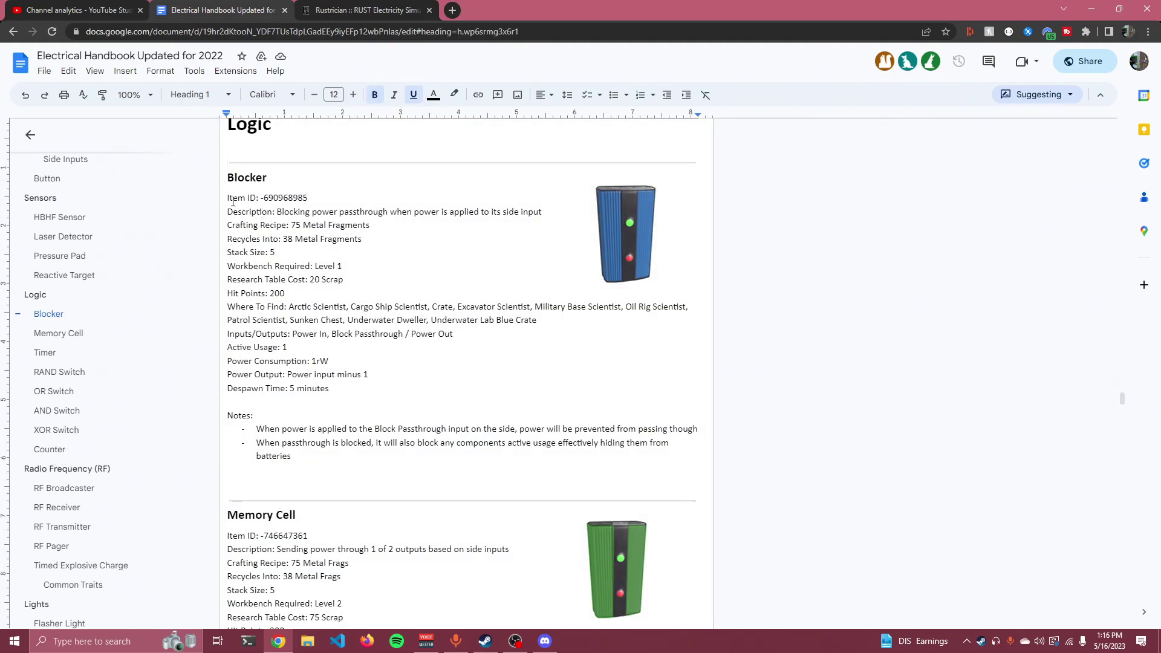
Step: Highlight the Blocker's item details and the start of its first note
drag(233, 201, 311, 365)
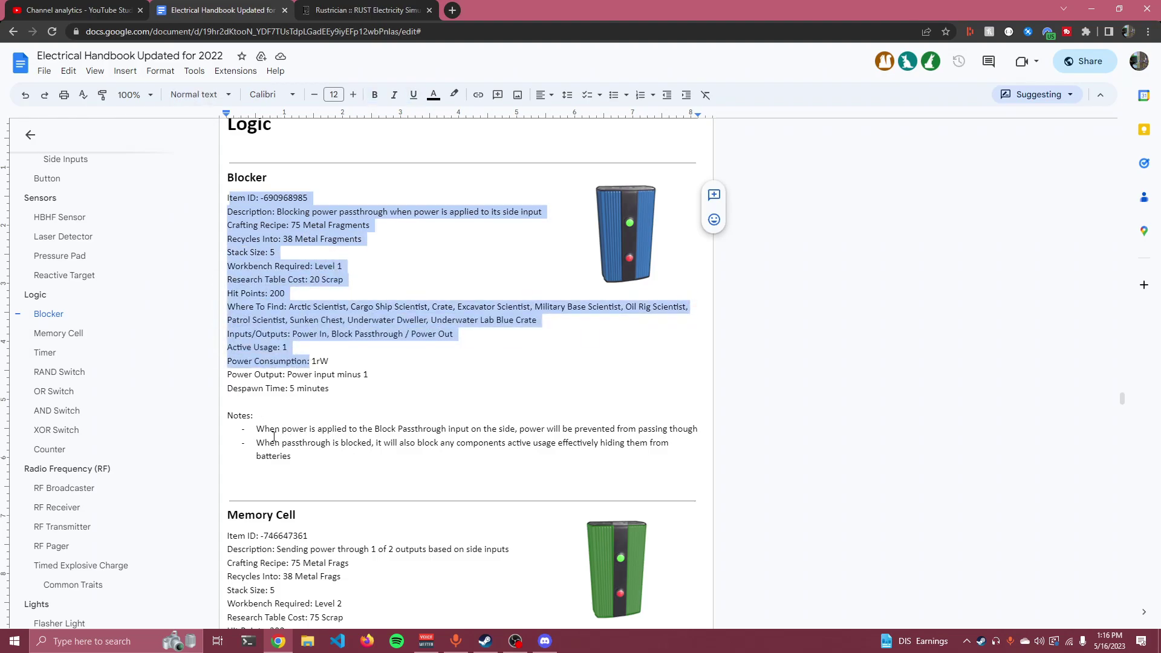
drag(273, 436, 430, 431)
scroll(381, 399, down, 20)
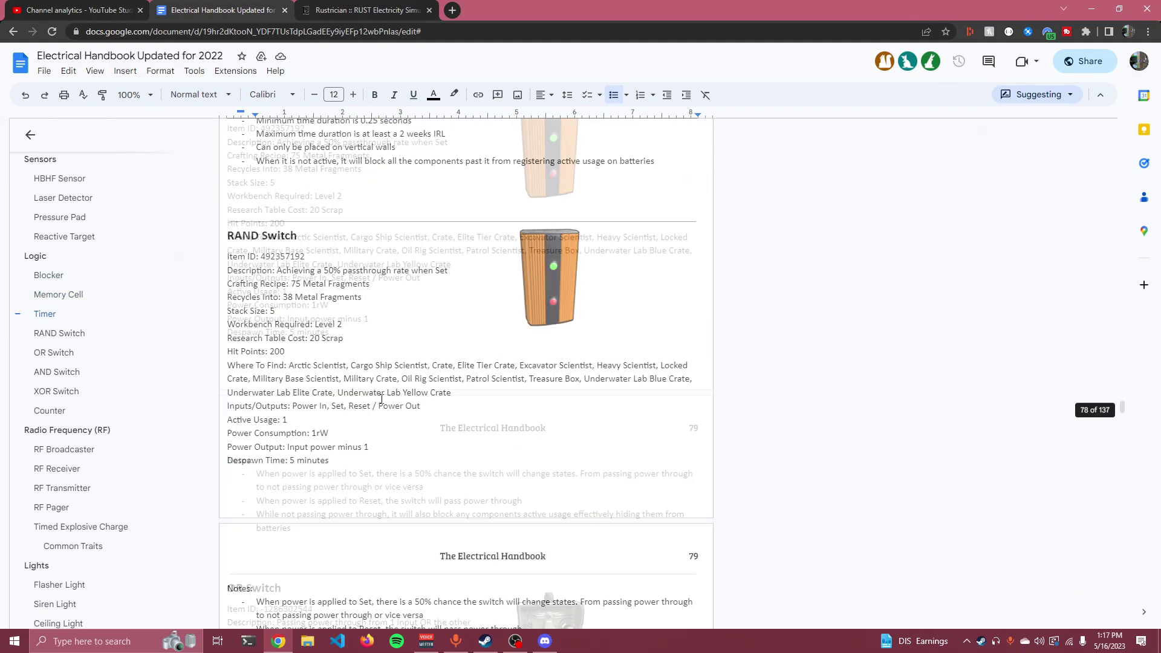
scroll(381, 399, down, 5)
scroll(382, 398, up, 20)
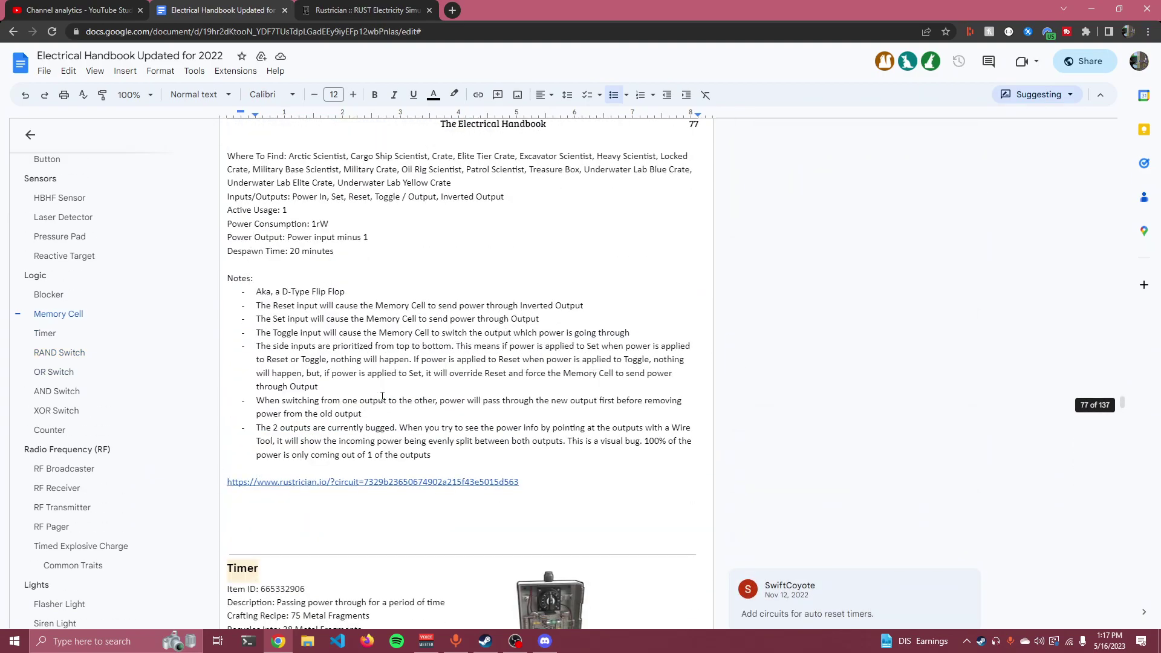
scroll(382, 397, up, 8)
Step: Read through the Blocker notes and Memory Cell entry, then jump to the Splitter section
scroll(382, 394, down, 1)
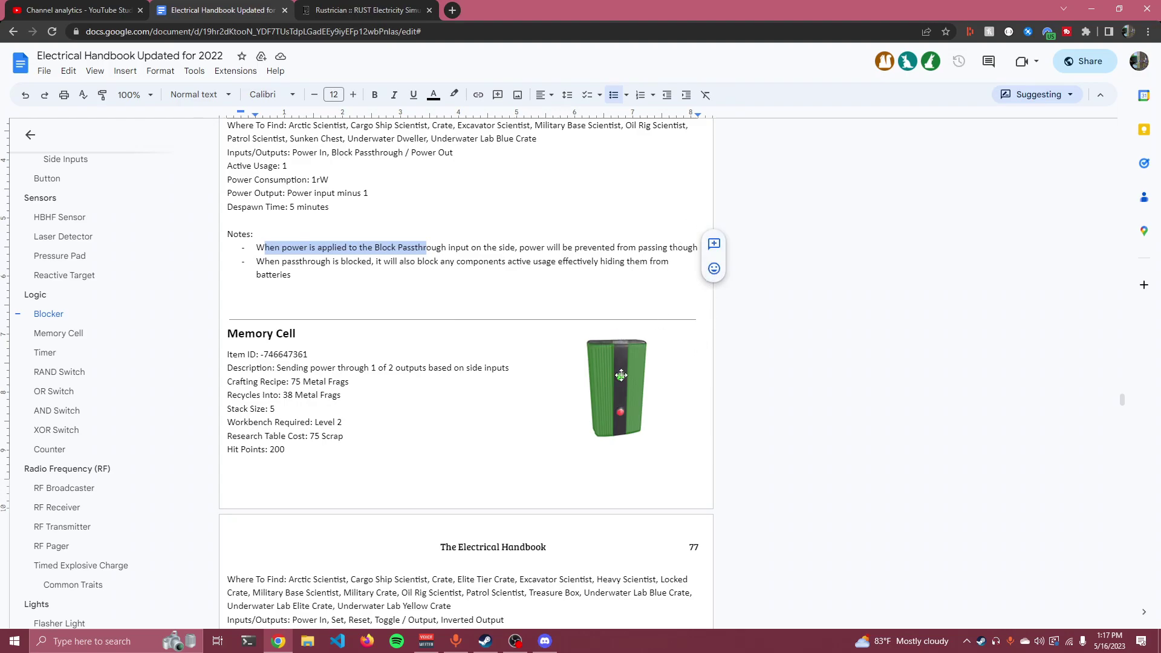
scroll(71, 437, down, 5)
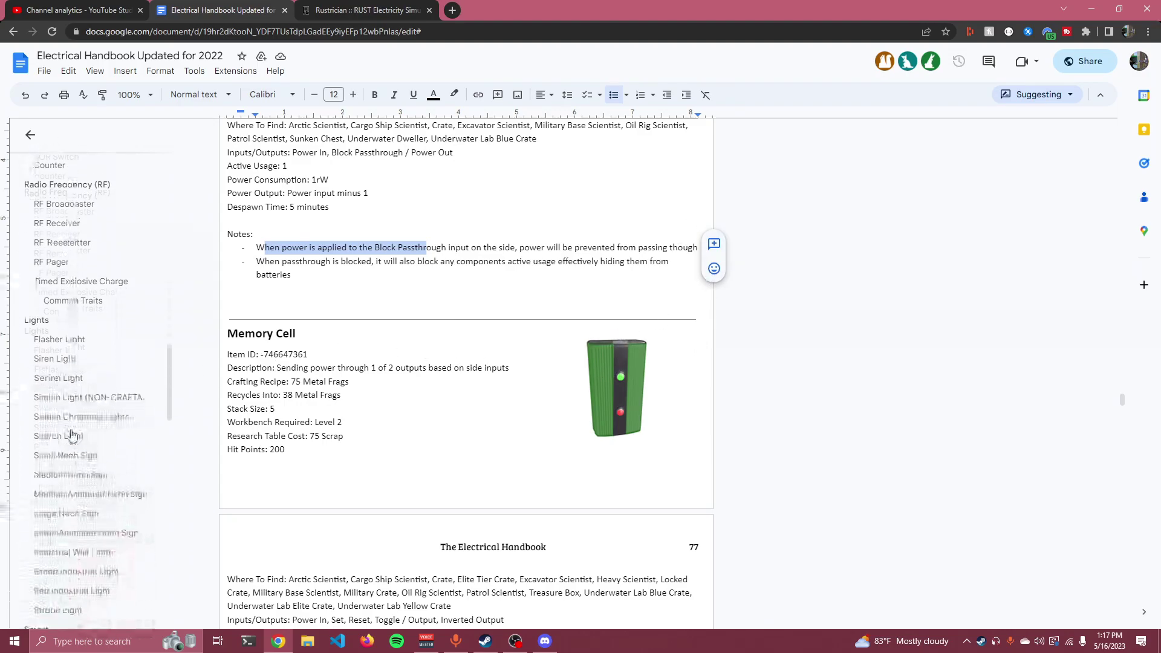
scroll(58, 407, up, 10)
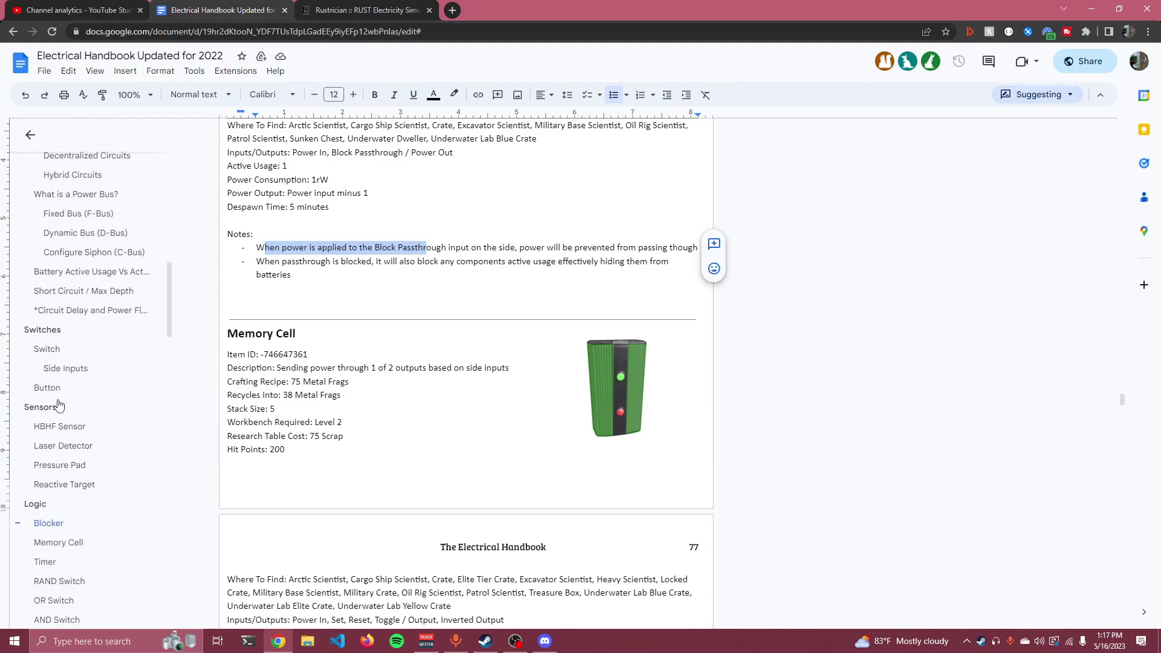
scroll(60, 411, down, 2)
scroll(59, 375, up, 4)
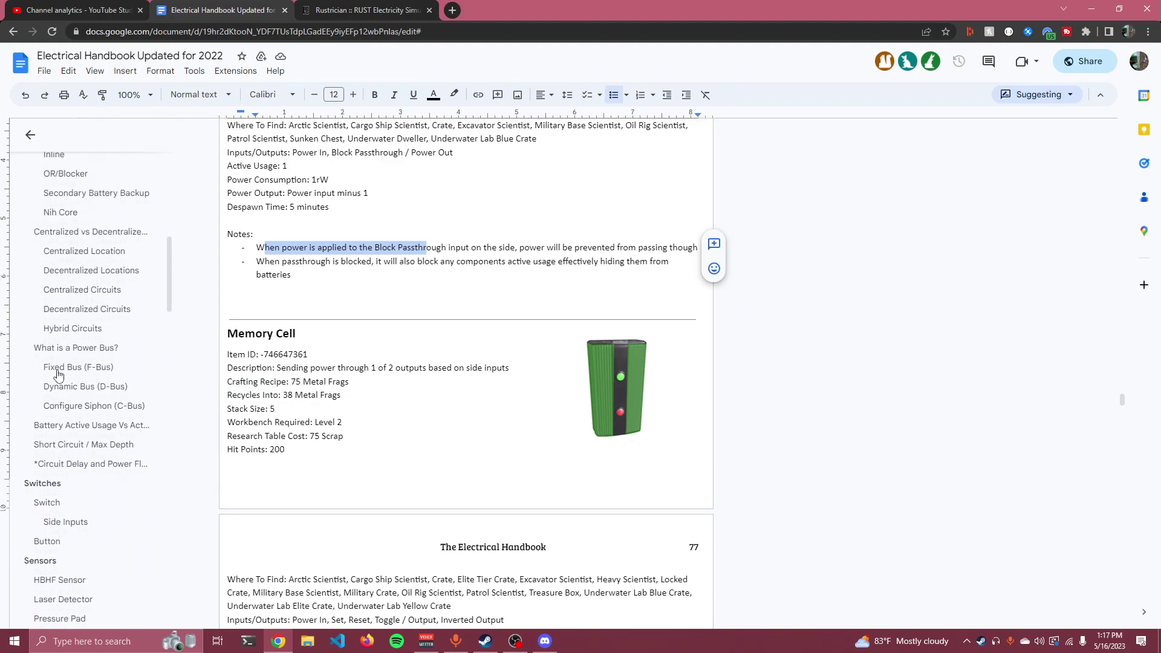
scroll(58, 373, down, 8)
scroll(60, 375, down, 6)
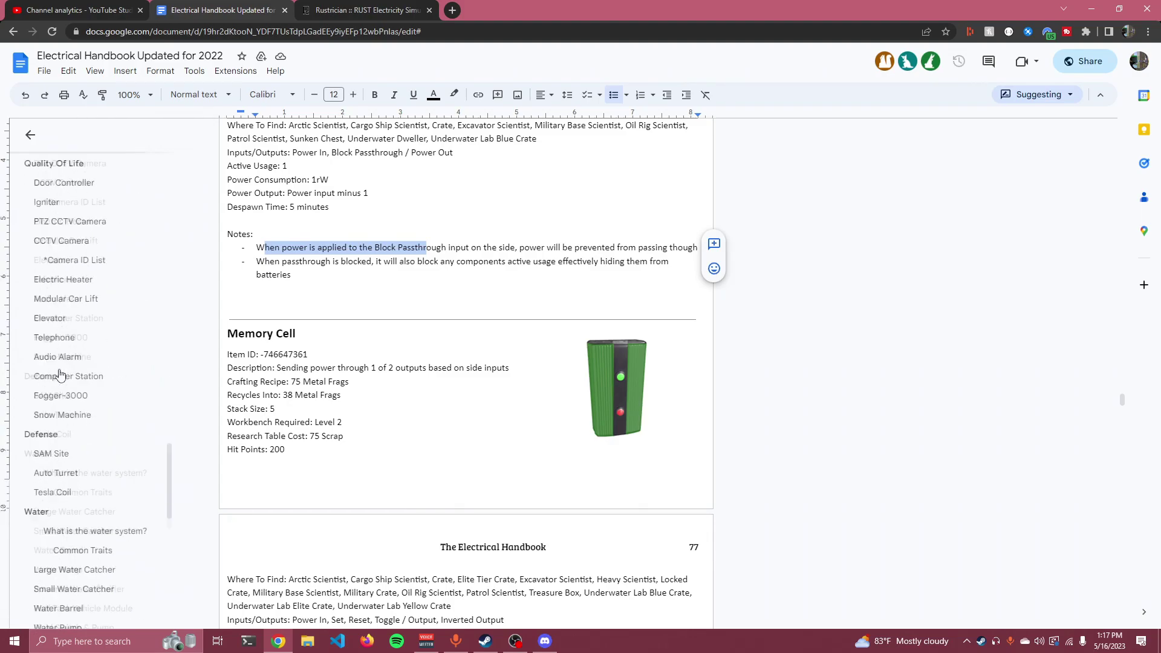
scroll(60, 375, up, 7)
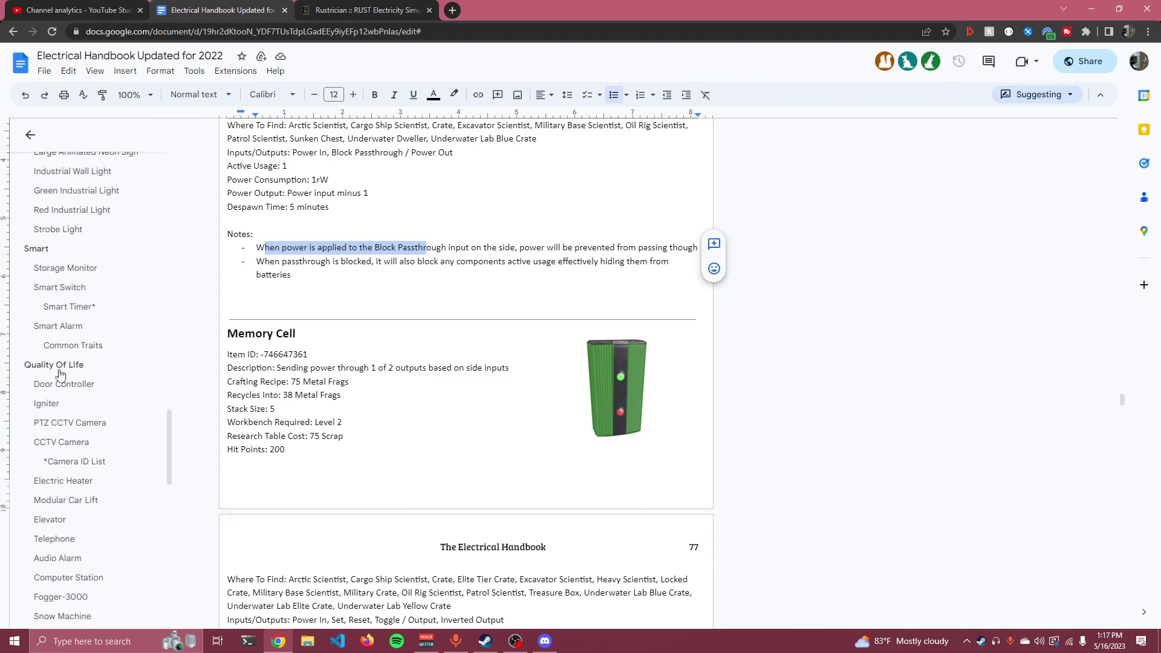
scroll(60, 375, up, 8)
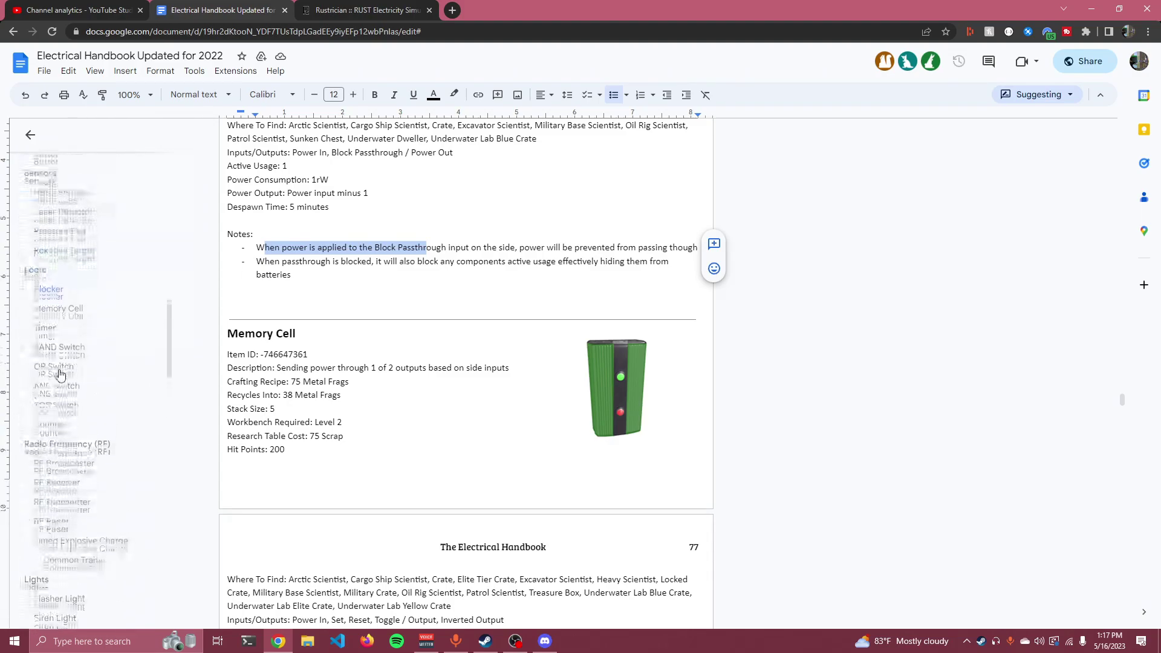
scroll(60, 375, up, 8)
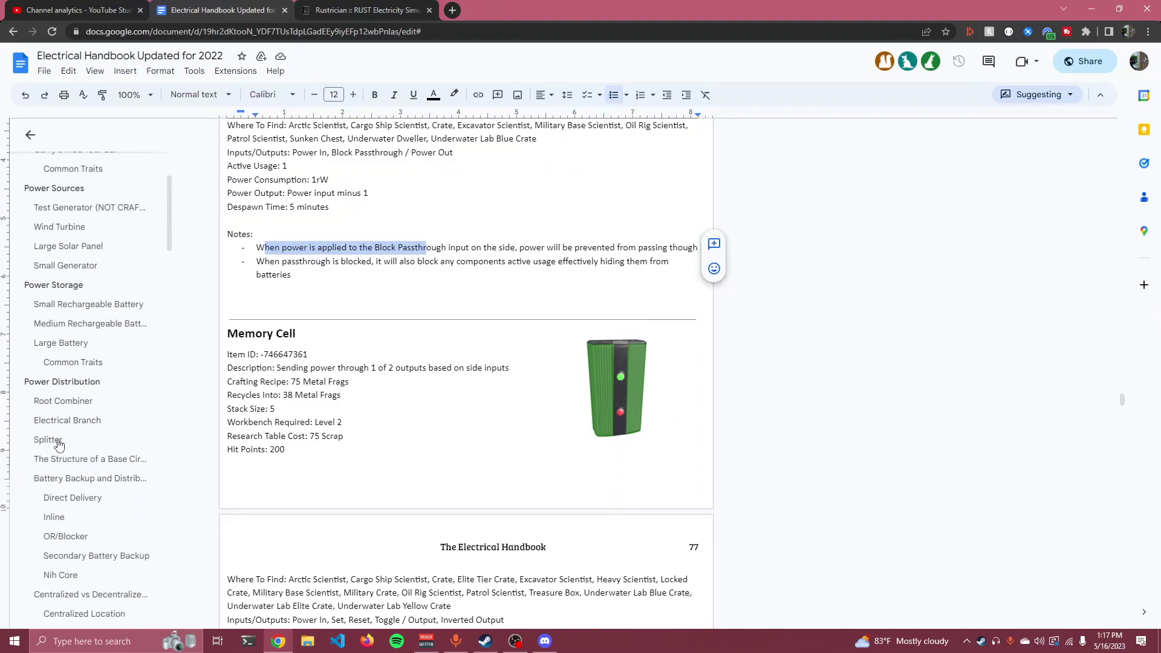
click(54, 437)
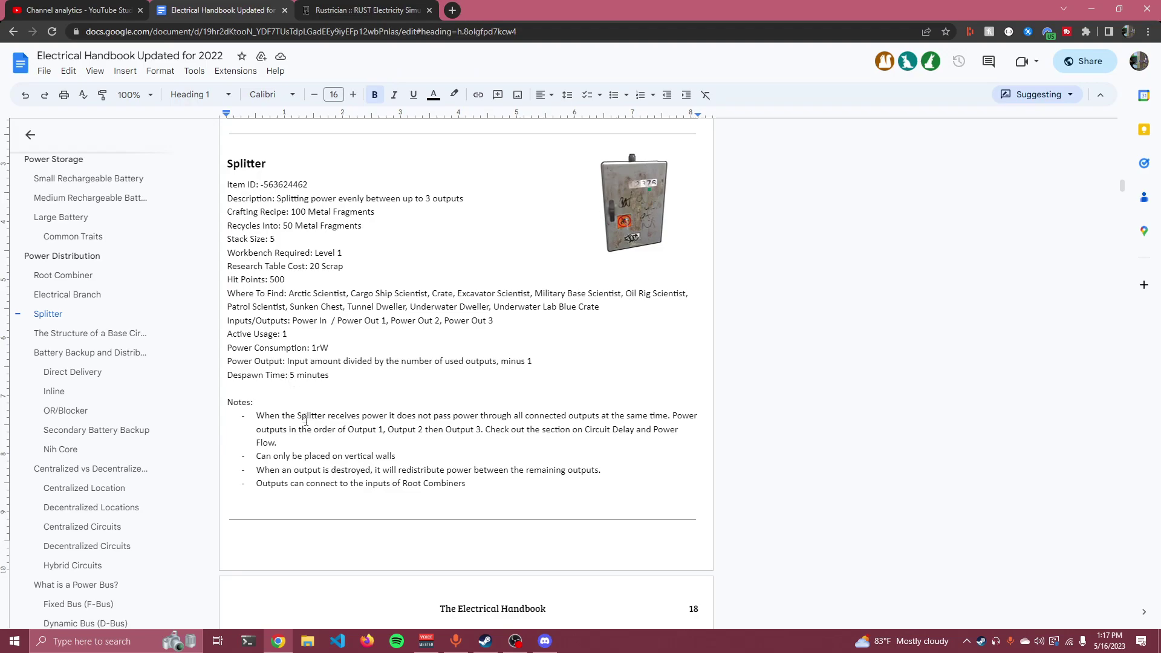
Step: Highlight the Splitter's first note, then clear the selection and scroll back up
drag(263, 420, 433, 450)
click(433, 450)
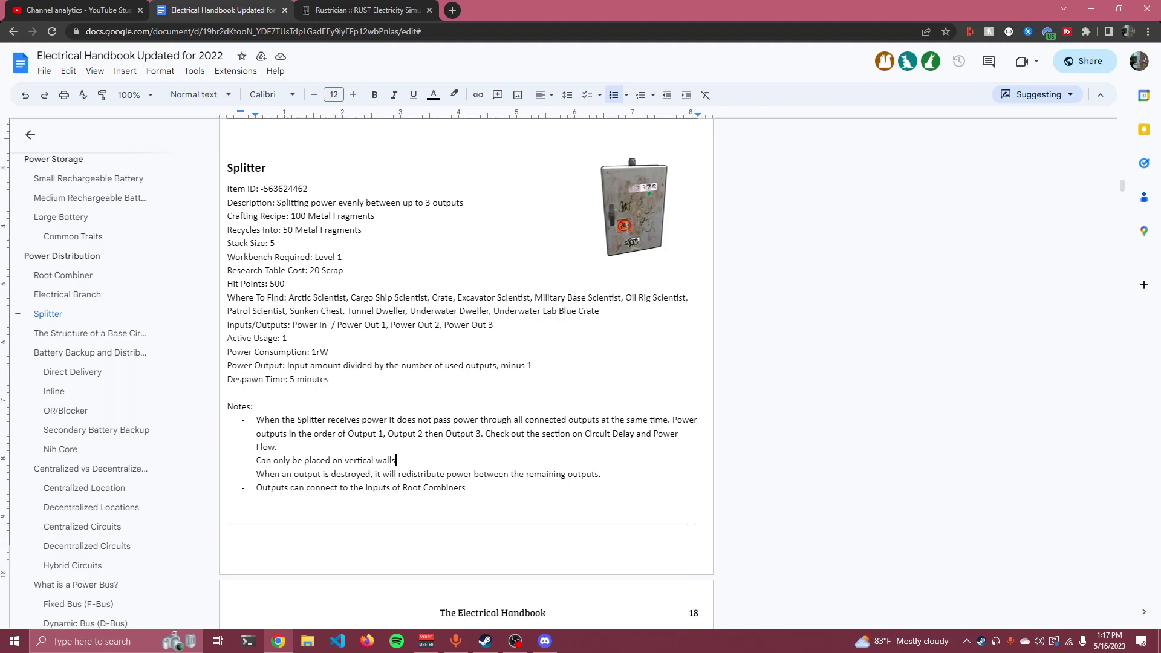
scroll(410, 296, up, 10)
Step: Return to the top of the handbook and highlight the four Wire Tool notes
drag(1123, 180, 1123, 128)
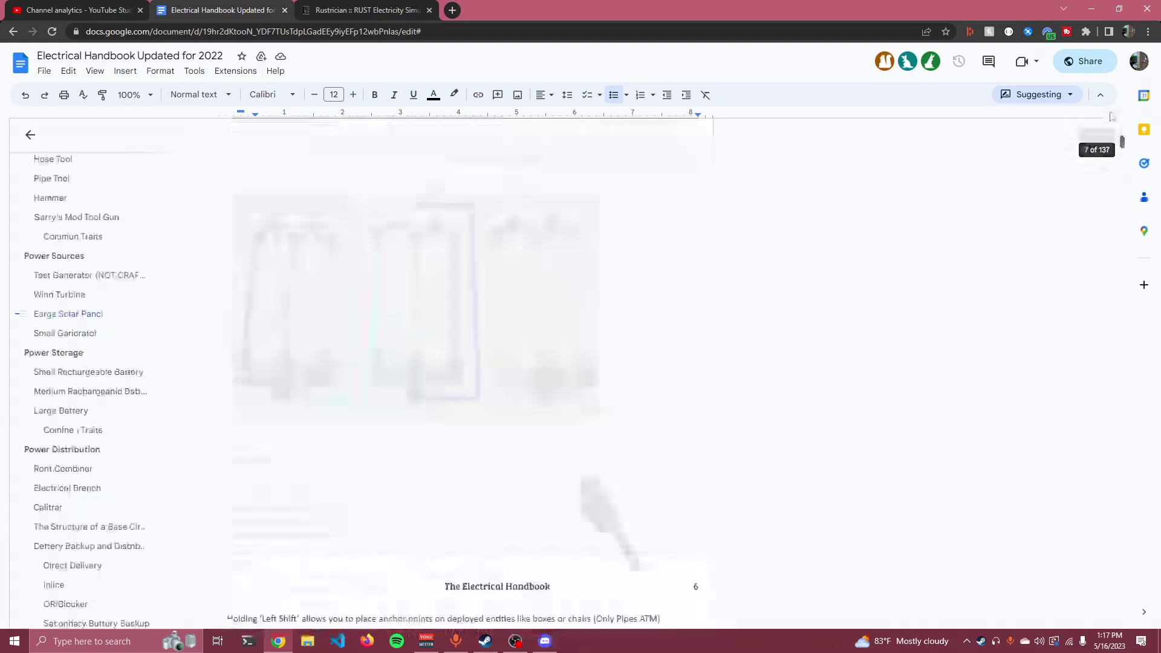
scroll(584, 330, down, 5)
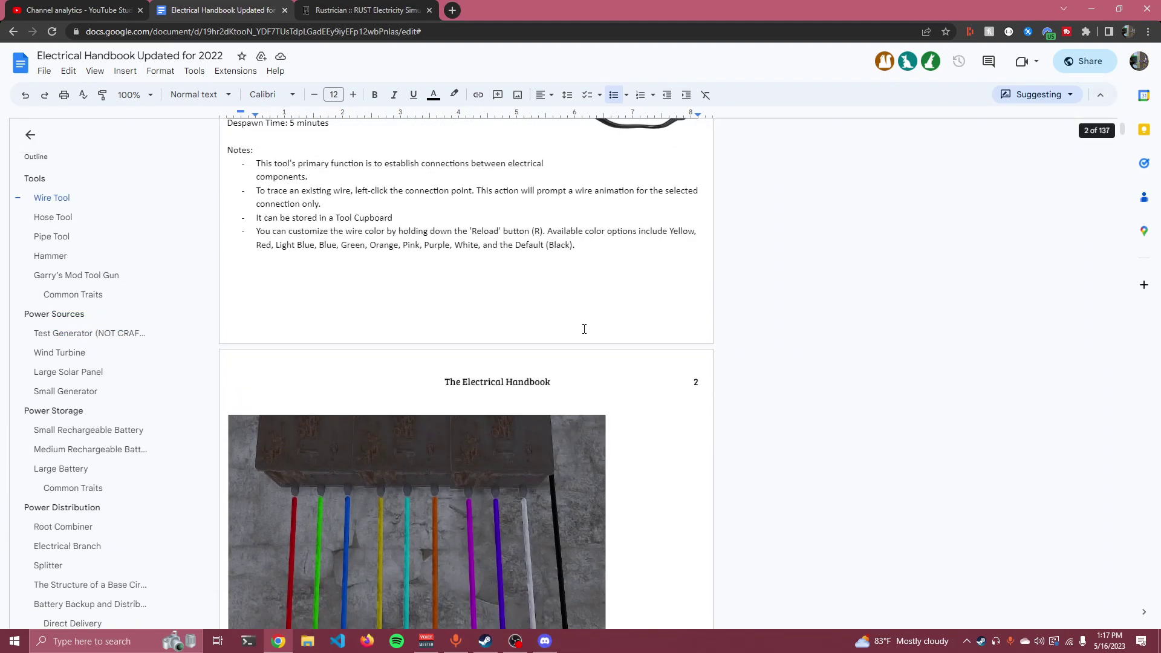
scroll(575, 292, up, 7)
scroll(544, 391, down, 4)
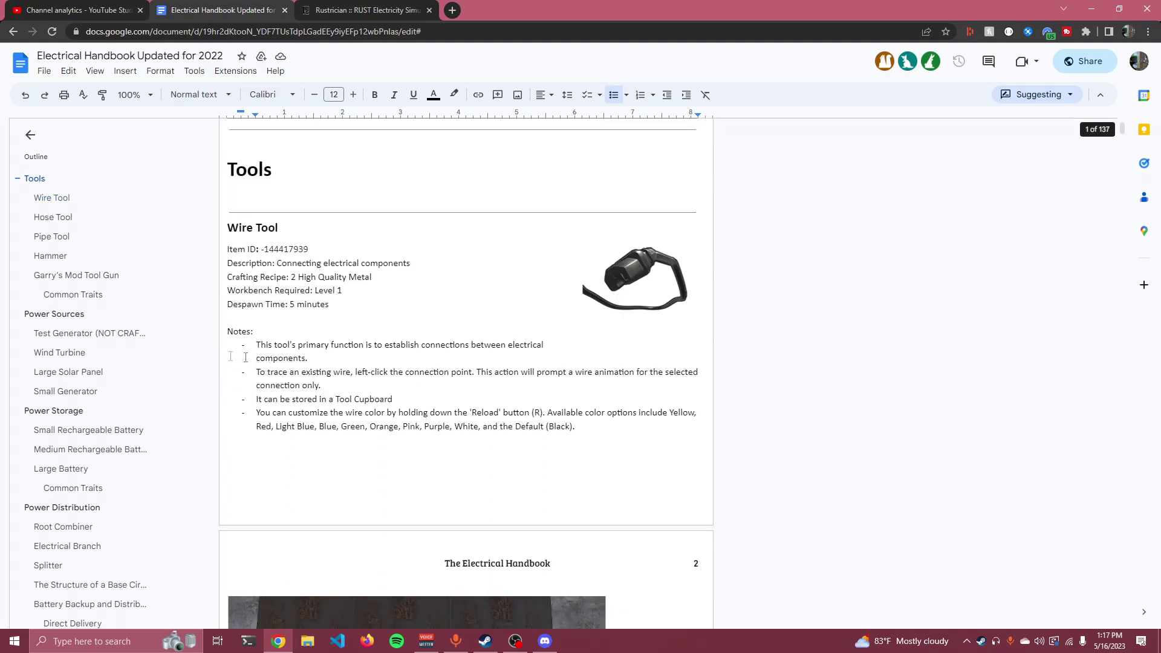
double_click(264, 345)
drag(309, 359, 604, 426)
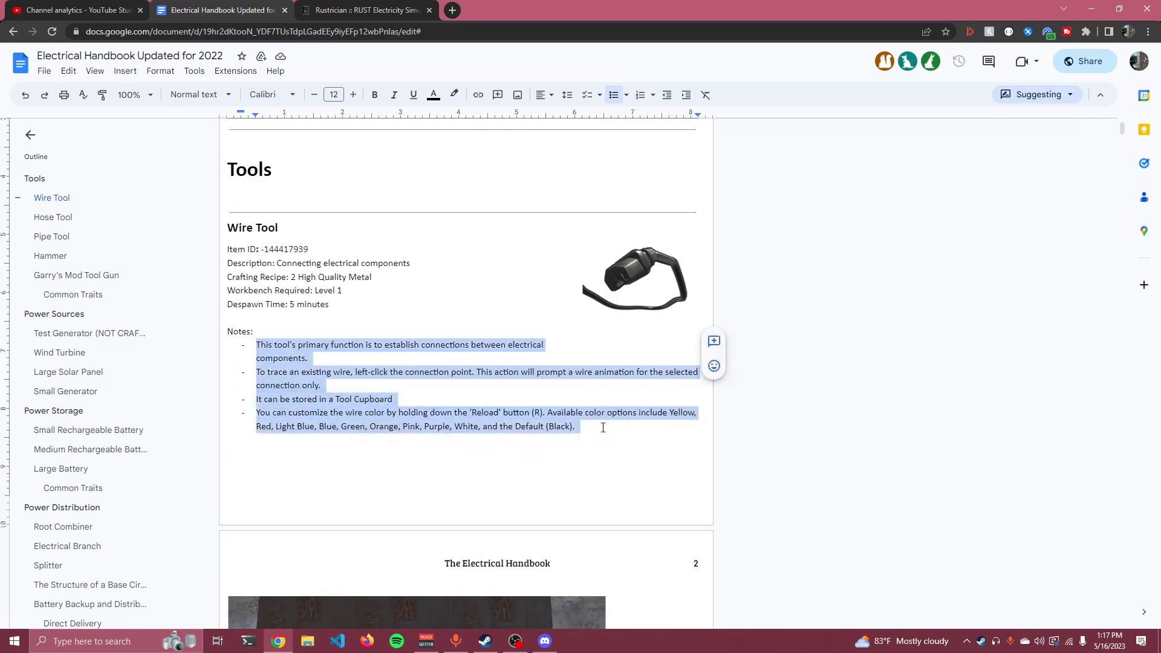
click(406, 371)
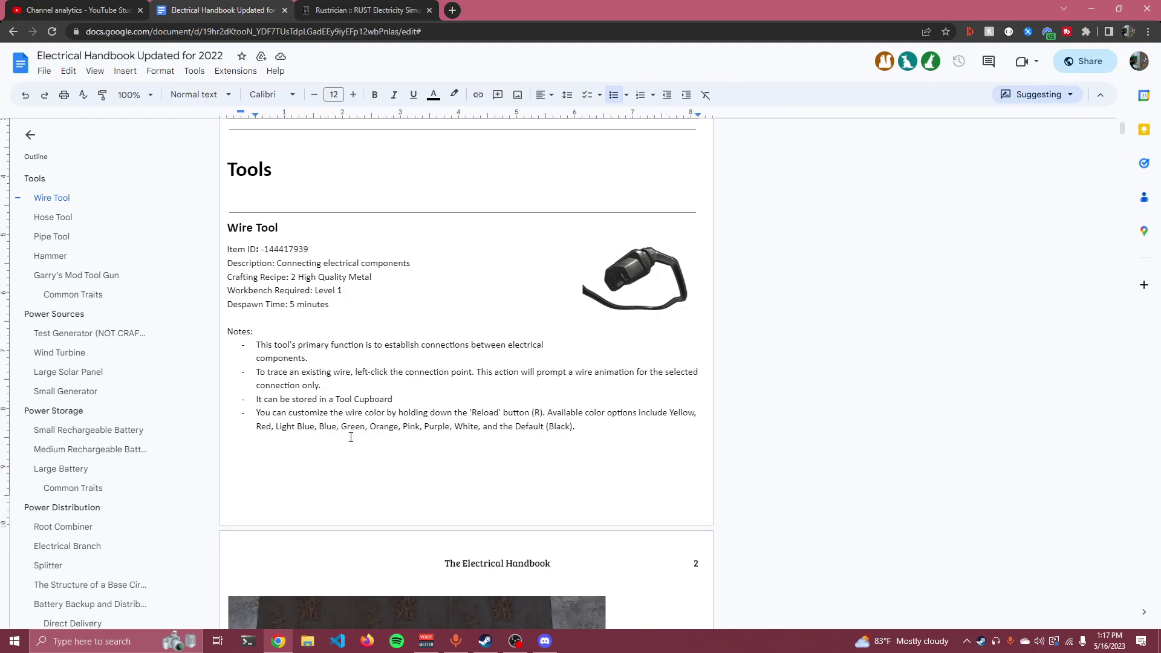
Step: Read down through the Hose Tool and Pipe Tool entries to the Common Traits tips
scroll(352, 422, down, 9)
scroll(355, 422, up, 10)
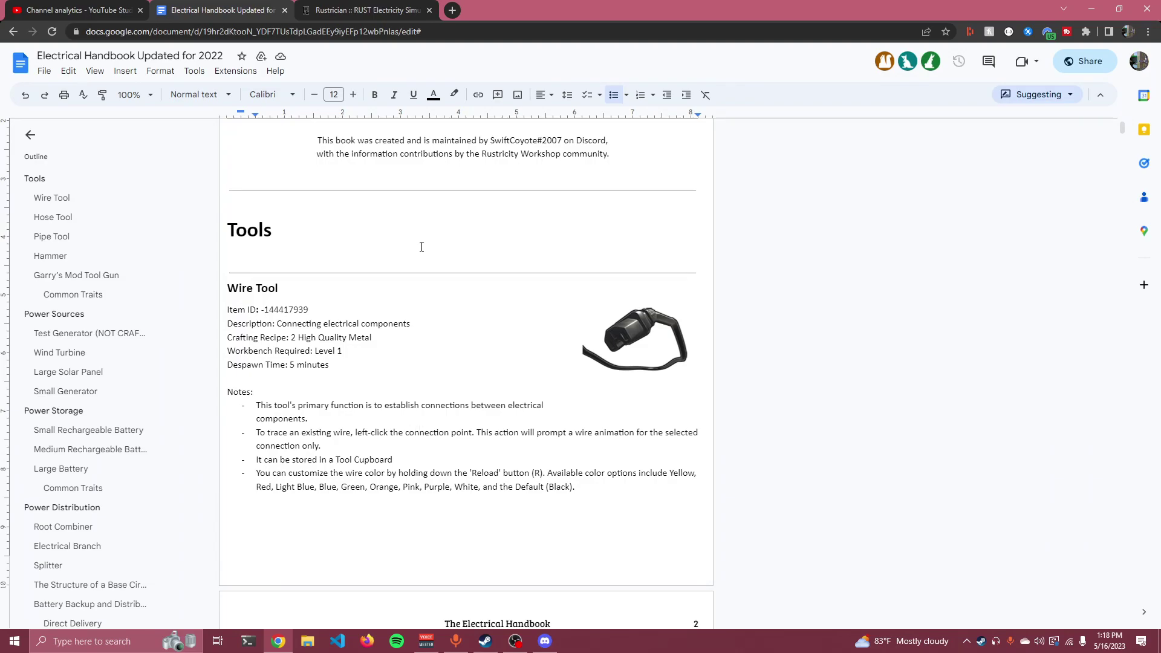
scroll(550, 278, down, 10)
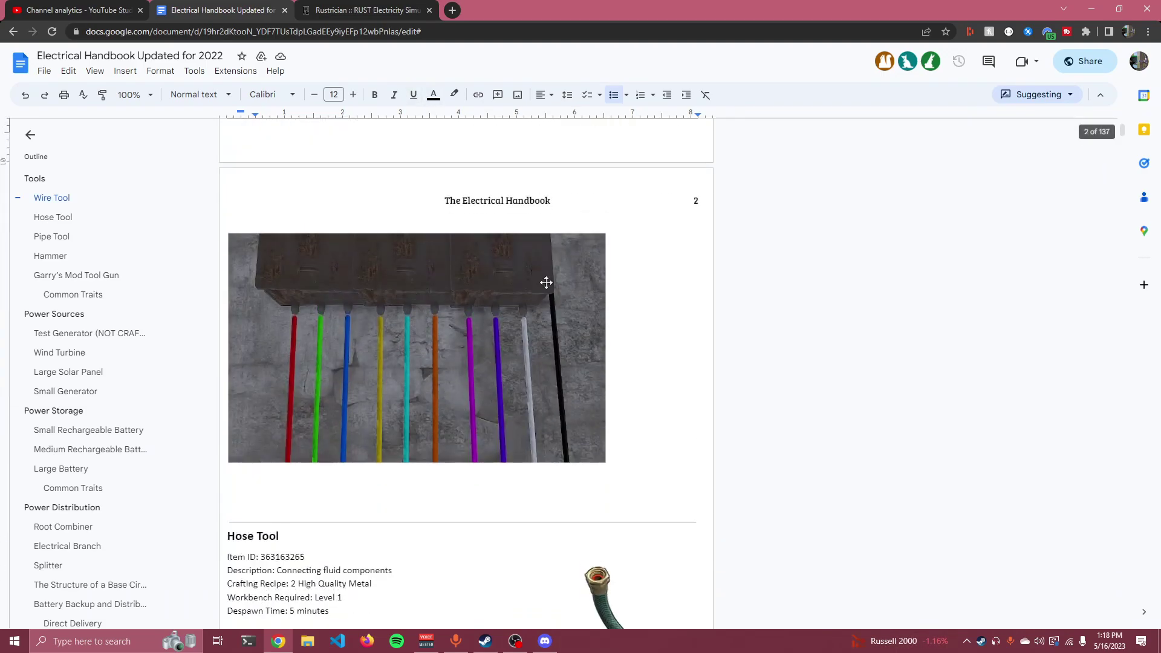
scroll(561, 276, up, 1)
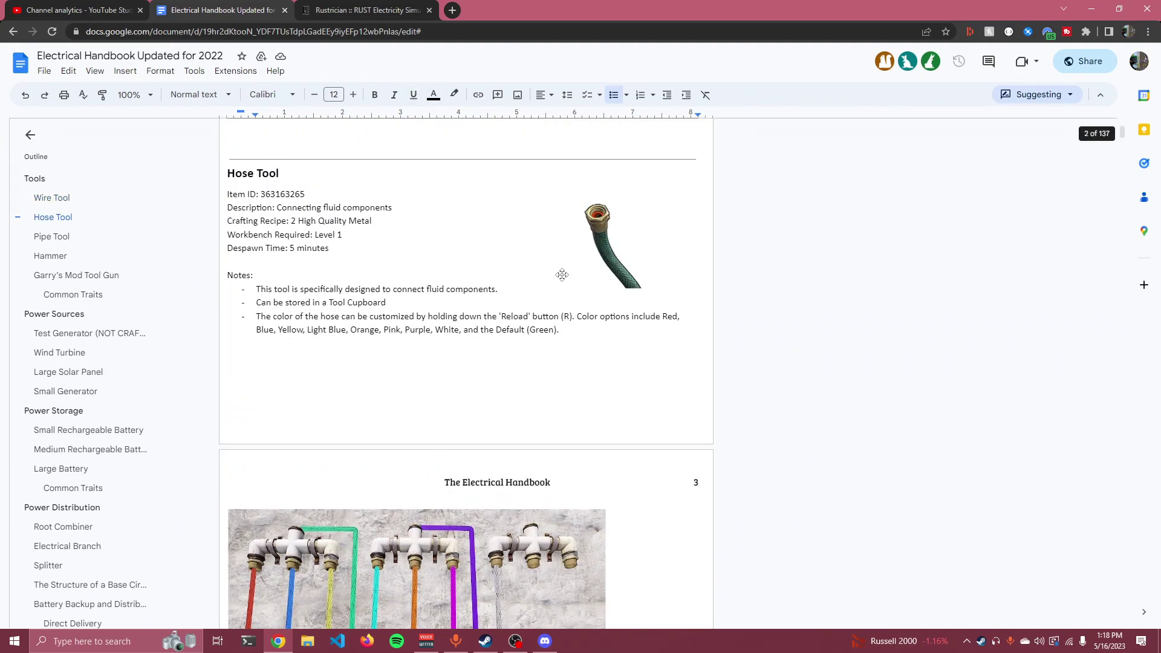
scroll(562, 276, down, 6)
scroll(563, 274, down, 3)
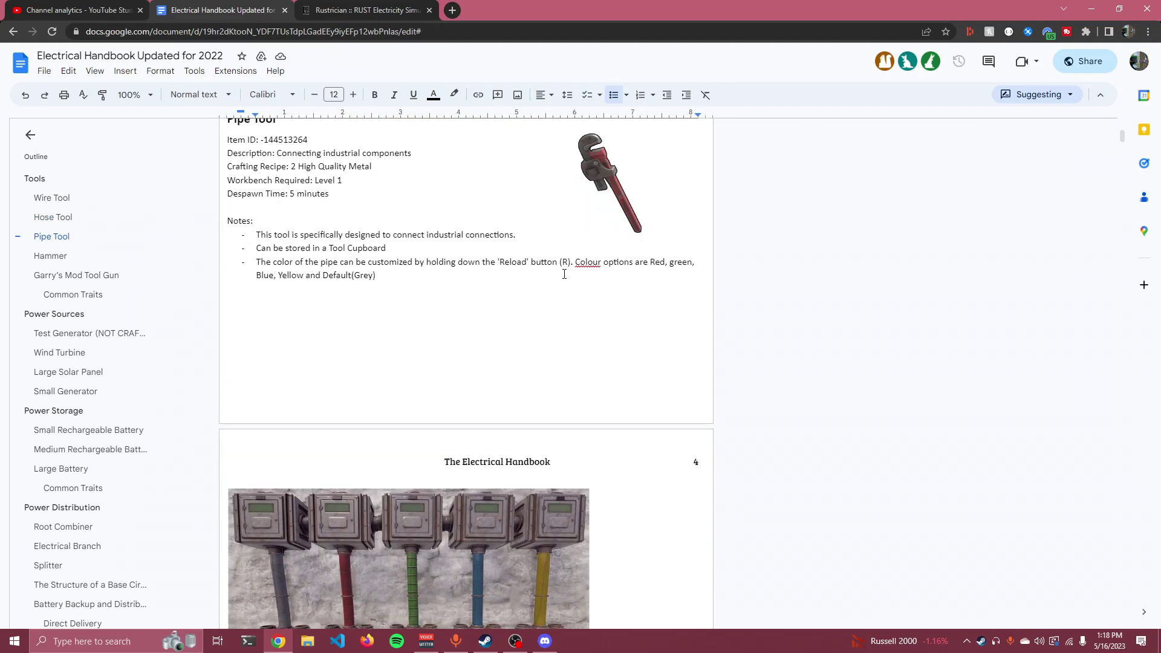
scroll(565, 274, down, 15)
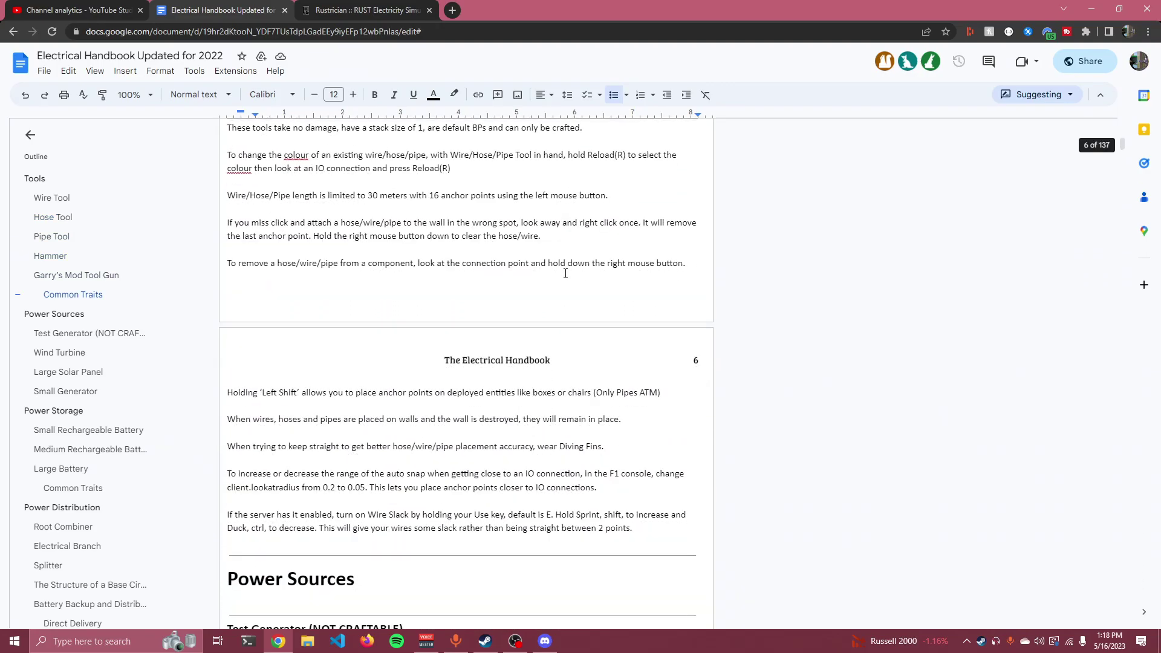
scroll(566, 273, down, 15)
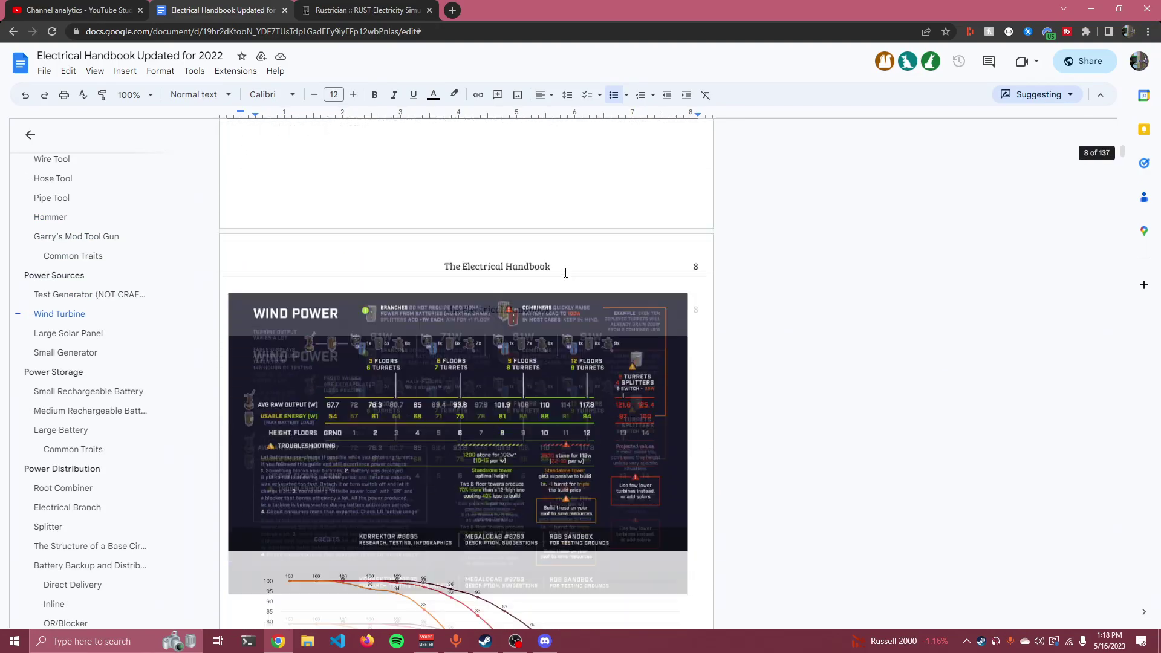
Step: Scroll down to the Wind Turbine's Wind Power infographic and its power-output-by-floors chart
scroll(566, 273, down, 5)
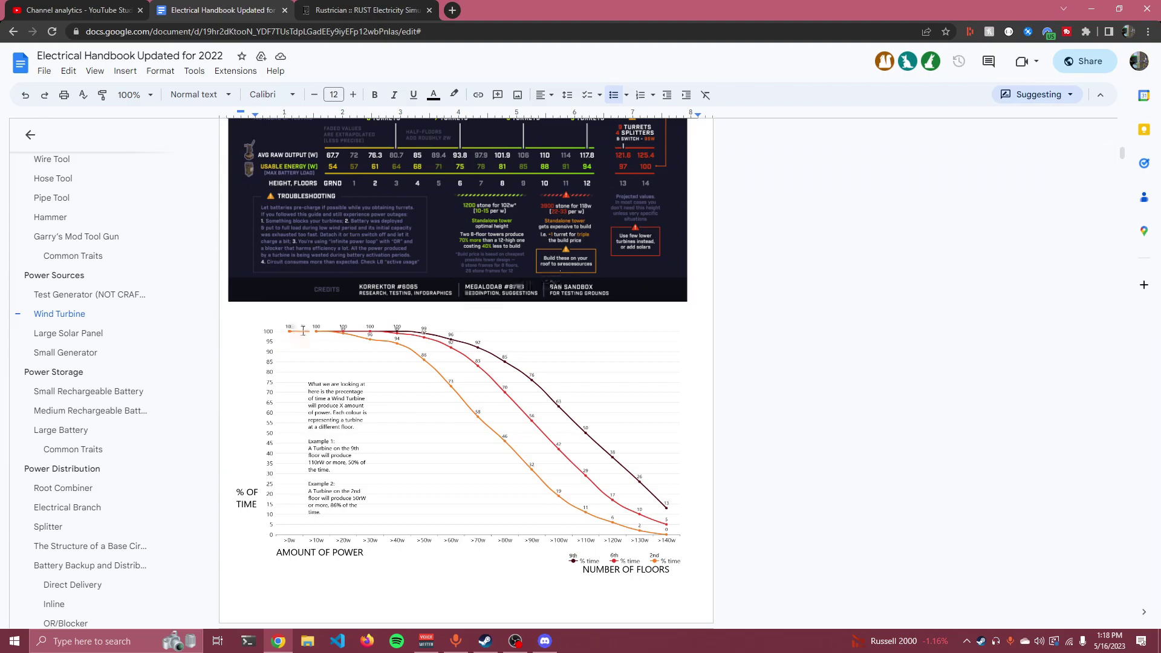
scroll(115, 375, down, 3)
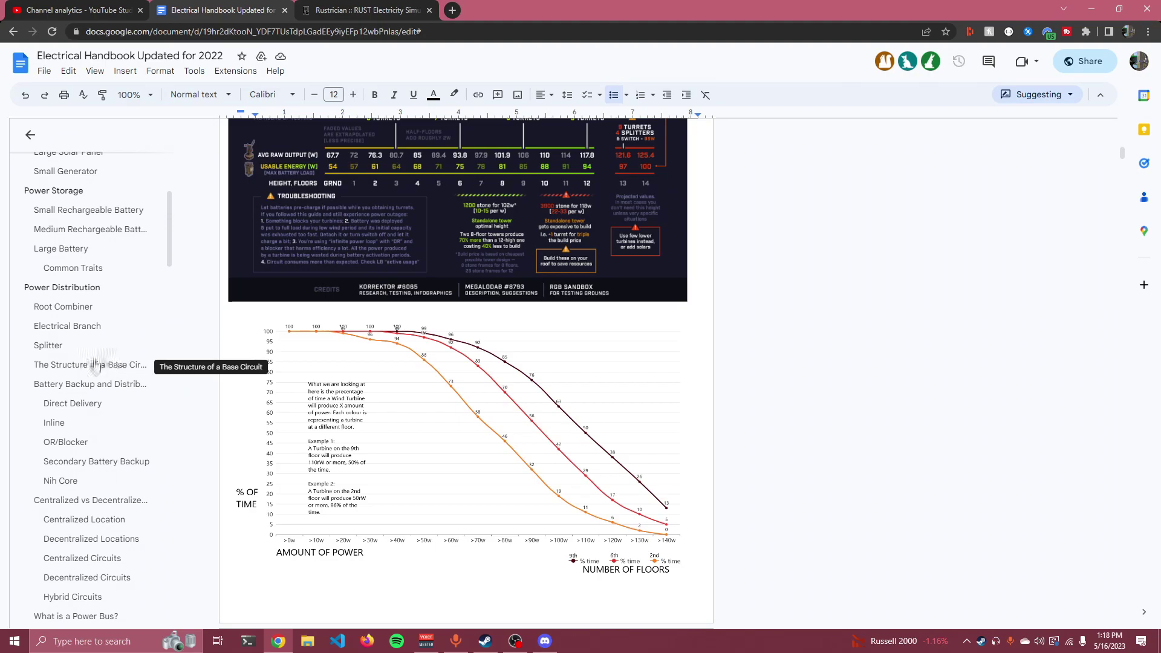
scroll(95, 387, down, 5)
scroll(95, 384, down, 2)
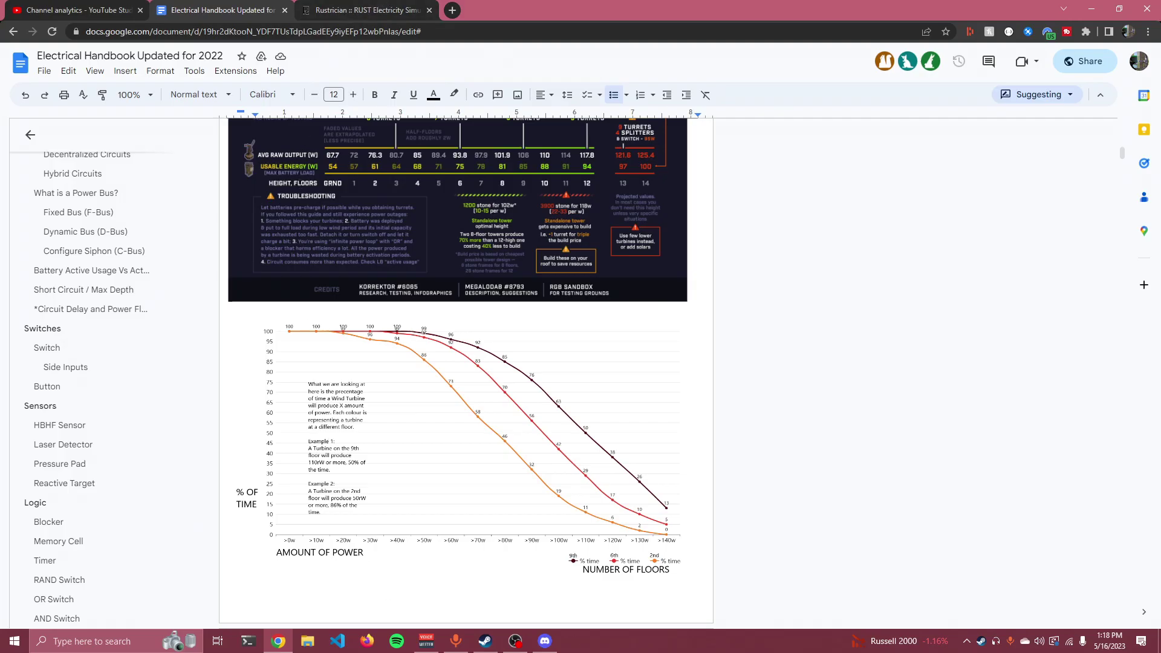
Step: Switch to the Rustricity Workshop Discord, dismissing the streamer notice and clearing search results
click(545, 641)
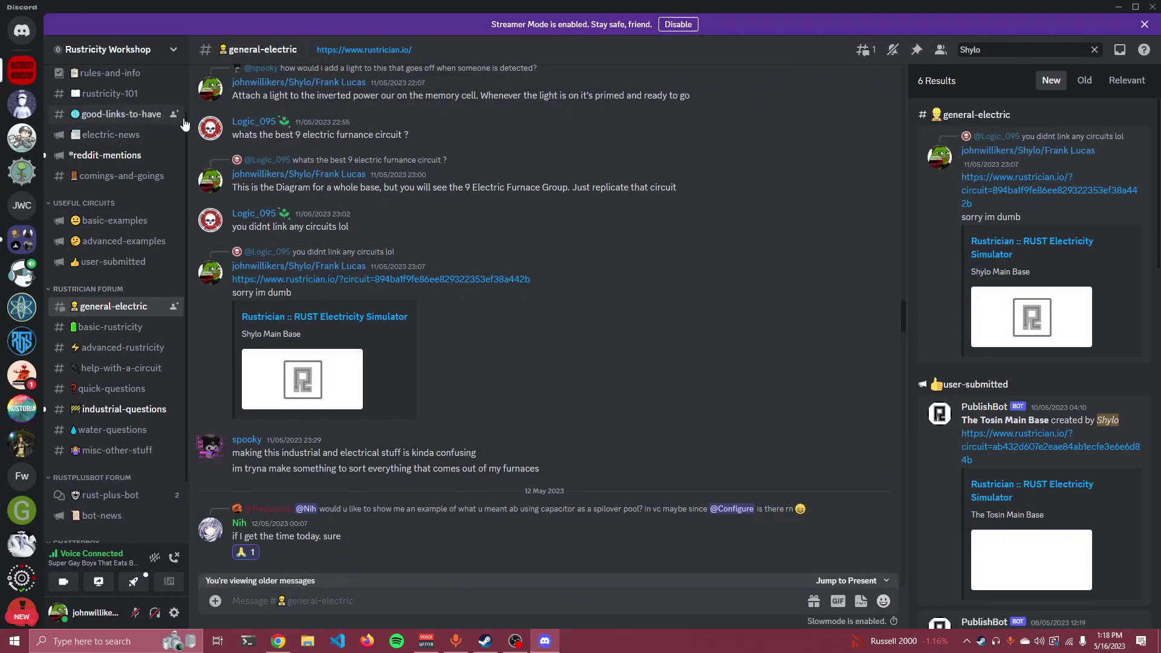
click(1144, 24)
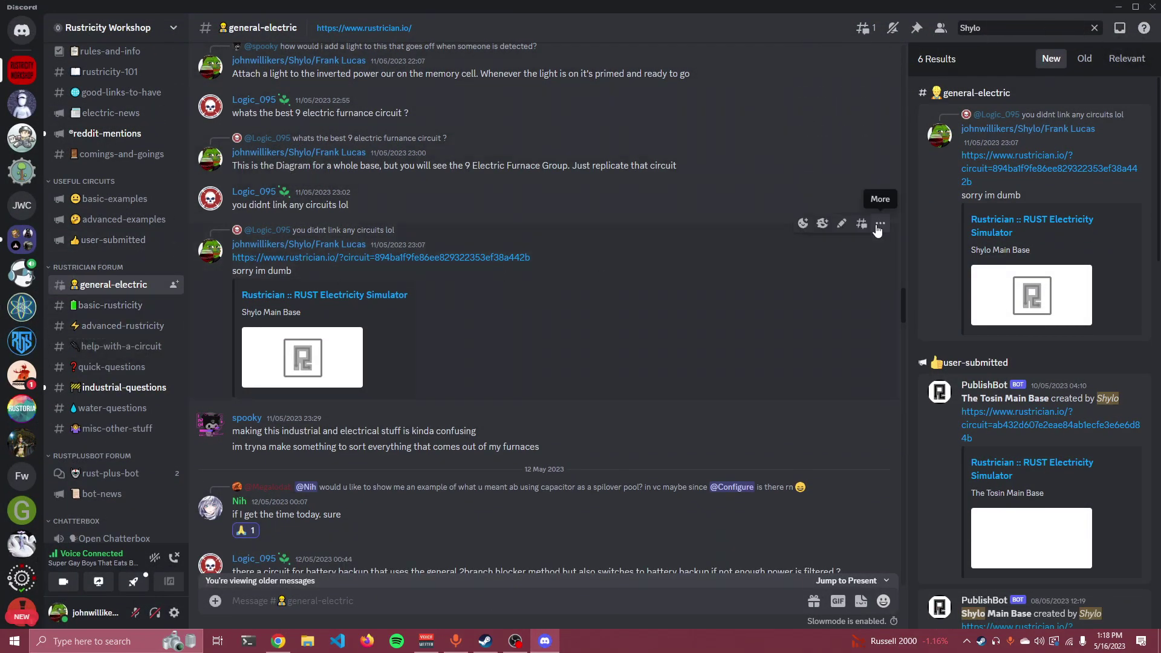
click(1095, 28)
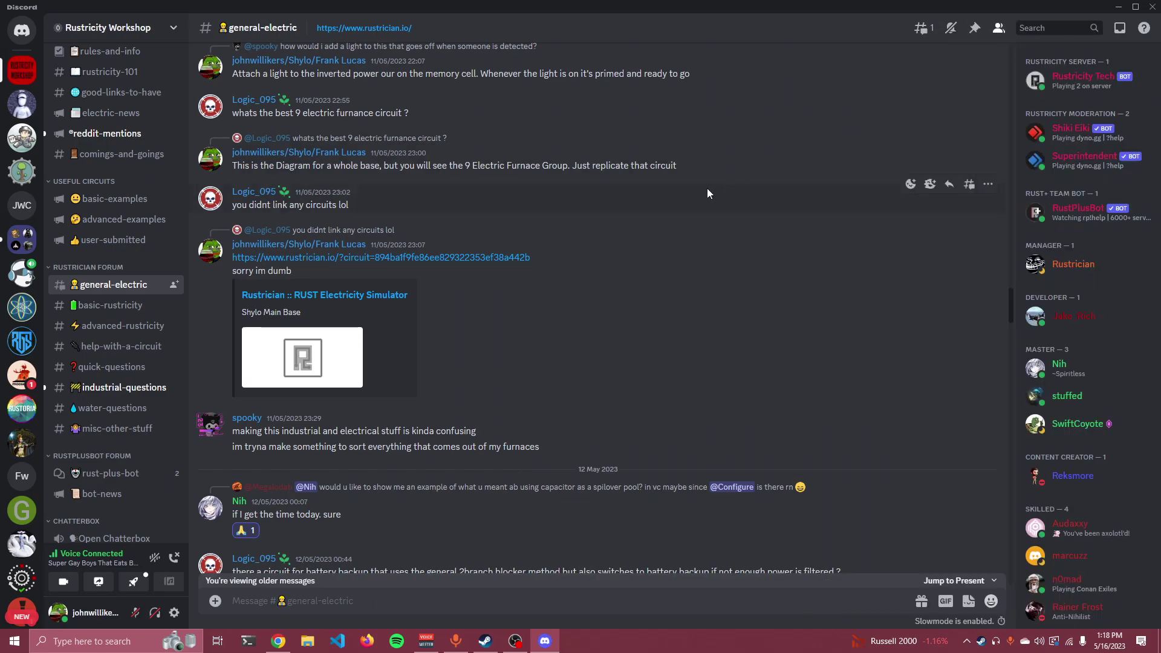
scroll(707, 192, down, 3)
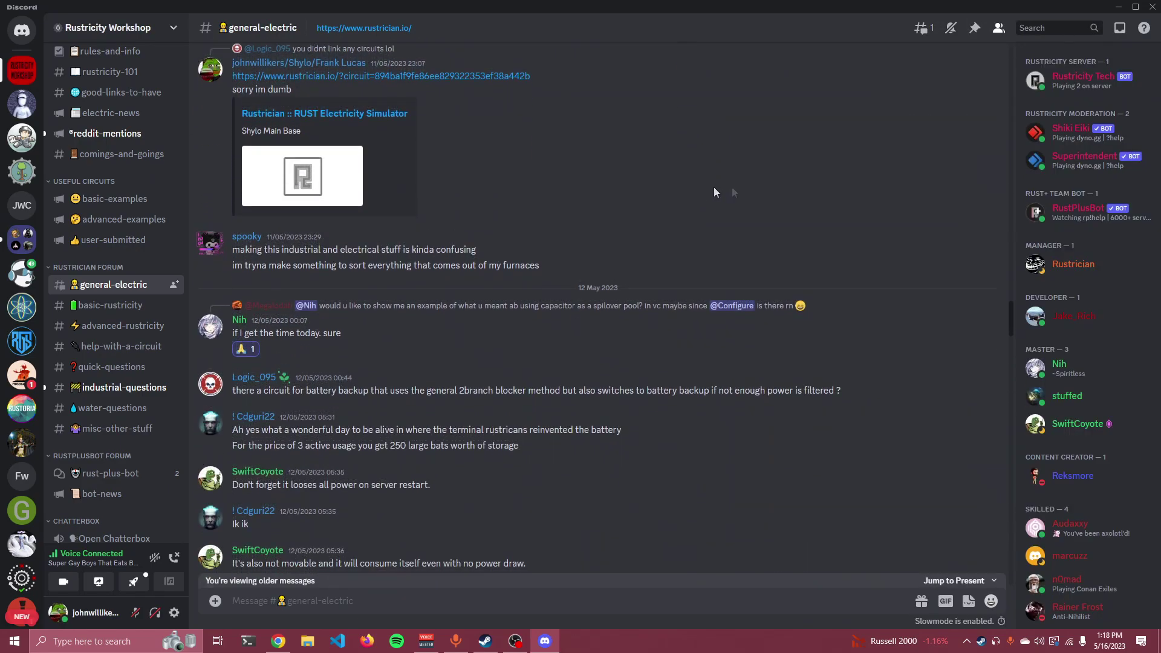
Step: View two moderators' profiles from the member list, closing each card afterwards
right_click(1050, 368)
click(1036, 369)
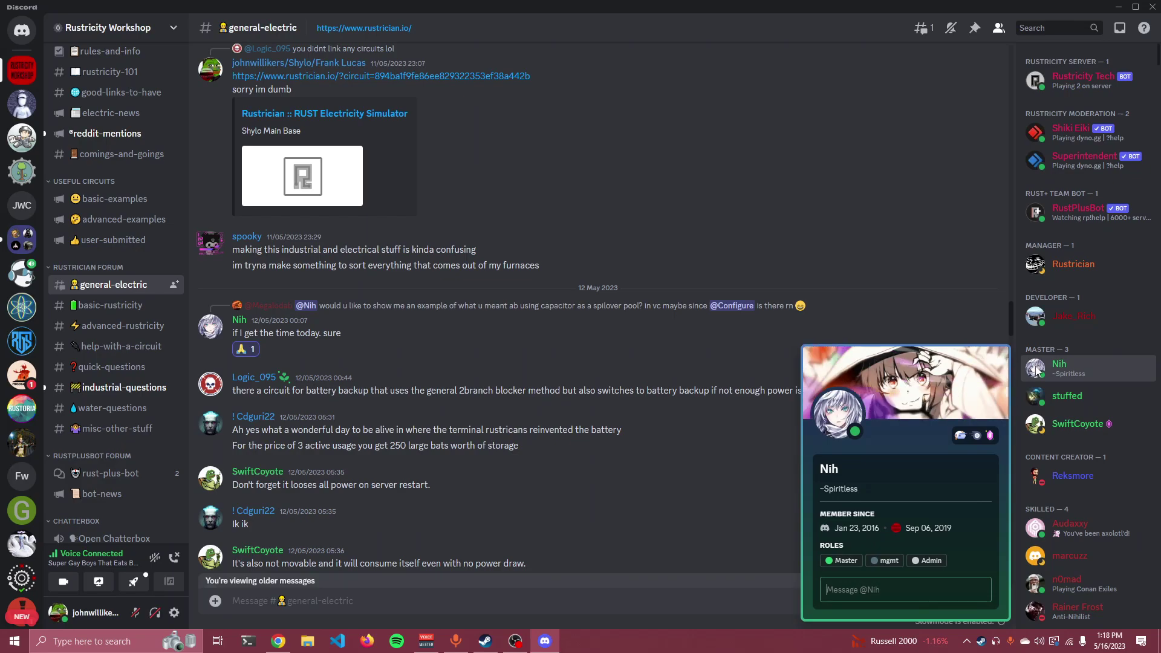
click(856, 381)
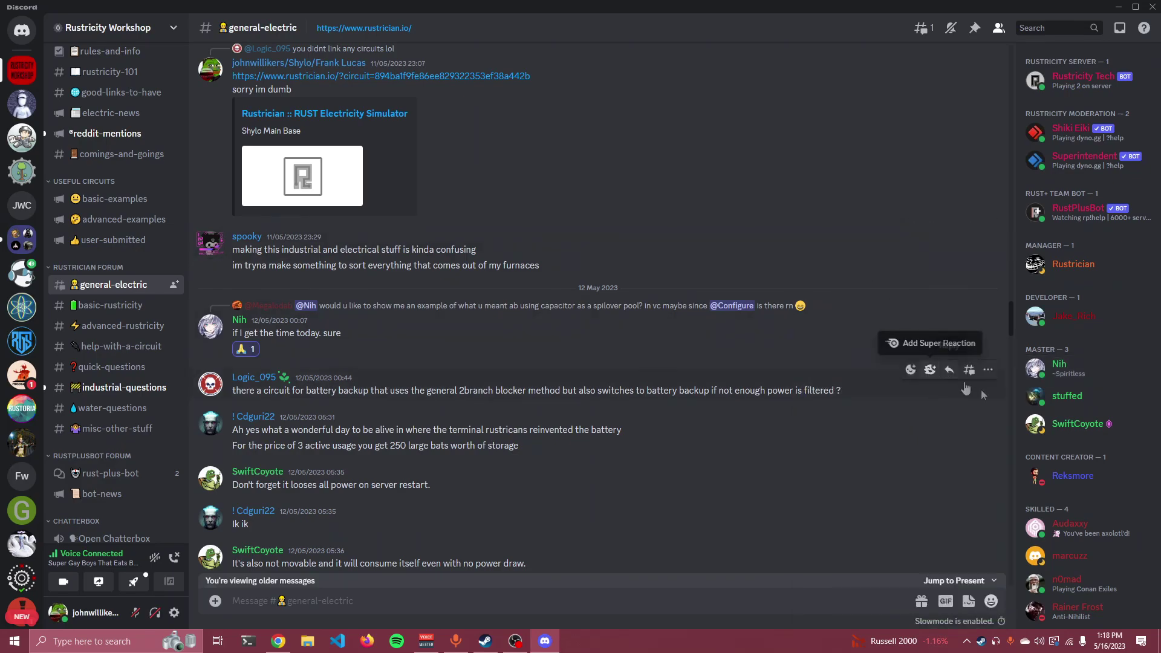
scroll(1055, 414, down, 1)
click(1076, 364)
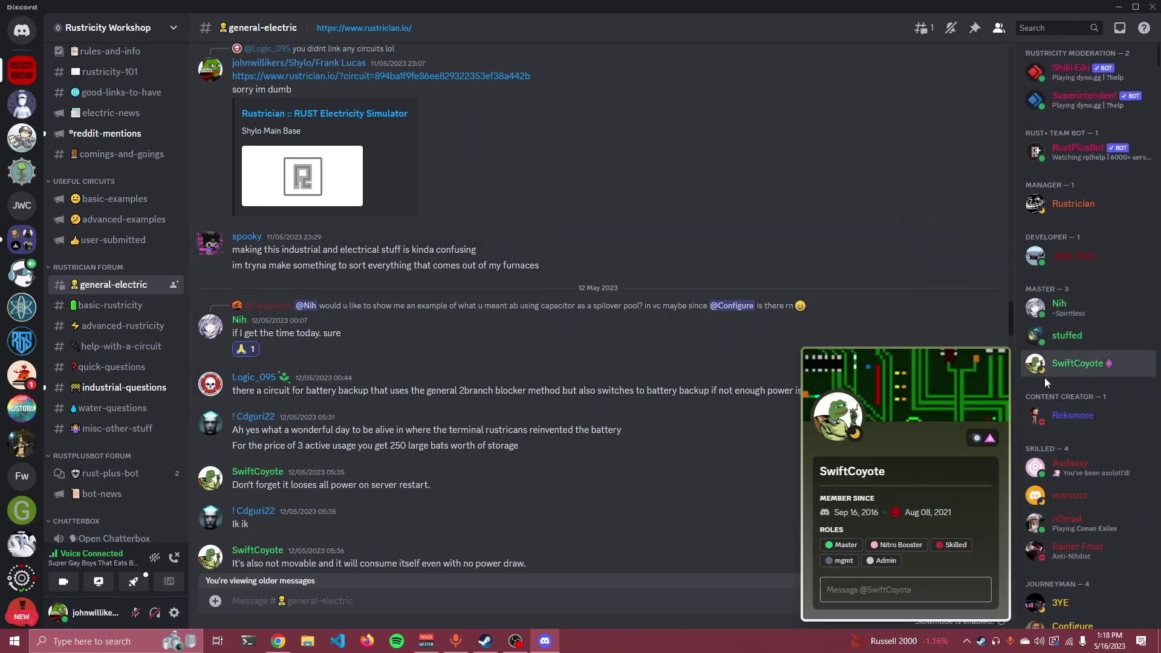
click(910, 300)
key(Escape)
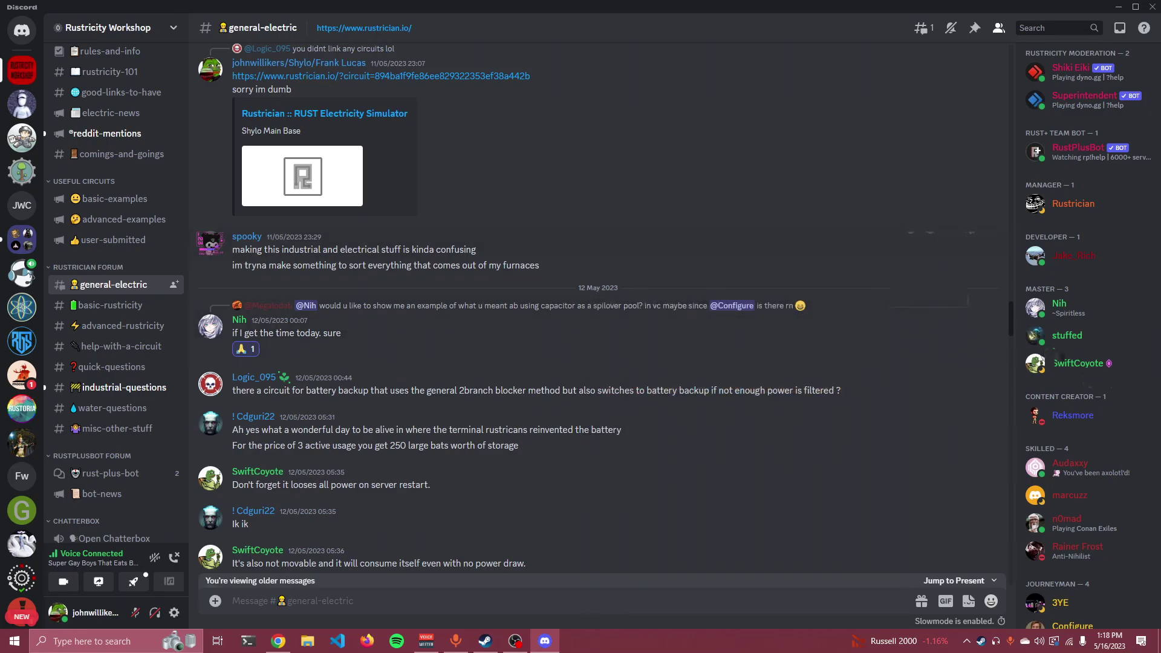
scroll(1135, 451, down, 3)
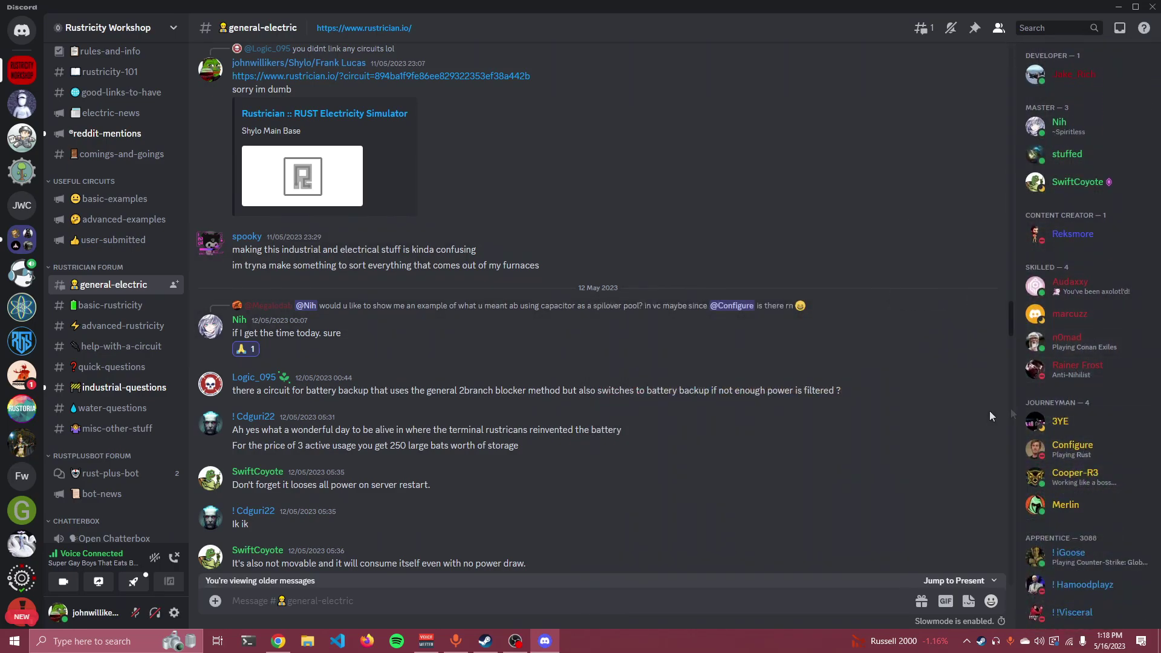
scroll(480, 437, down, 15)
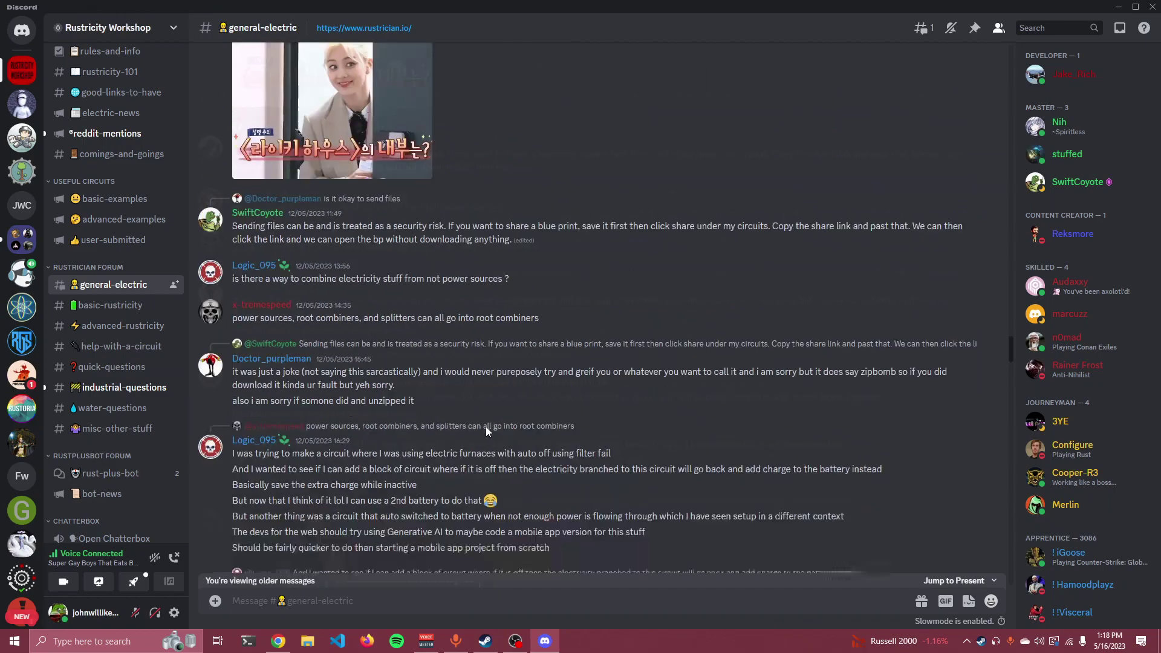
Step: View a poster's profile in #general-electric, then open the #basic-rustricity channel
click(248, 104)
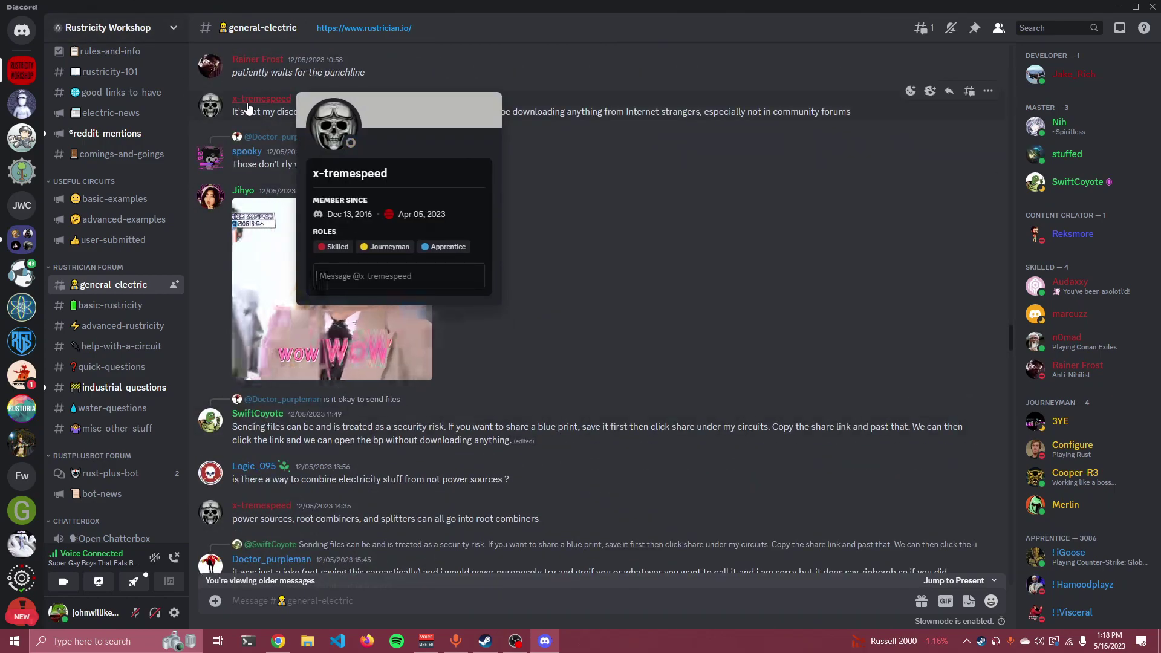
scroll(248, 104, down, 1)
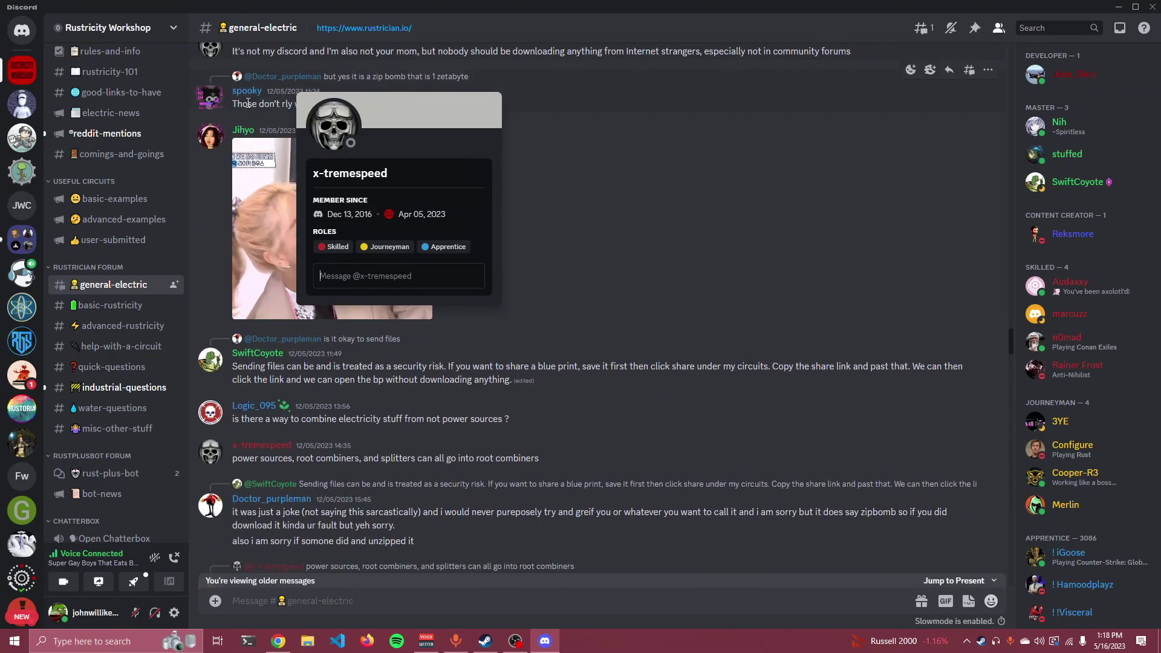
scroll(248, 104, down, 10)
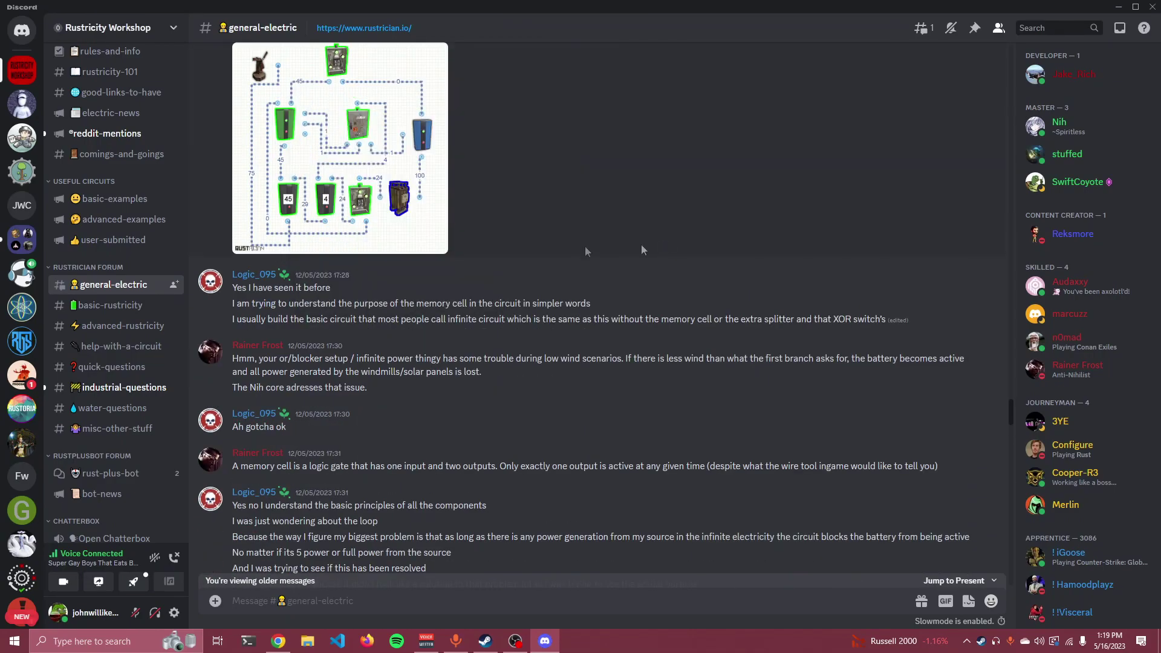
click(89, 306)
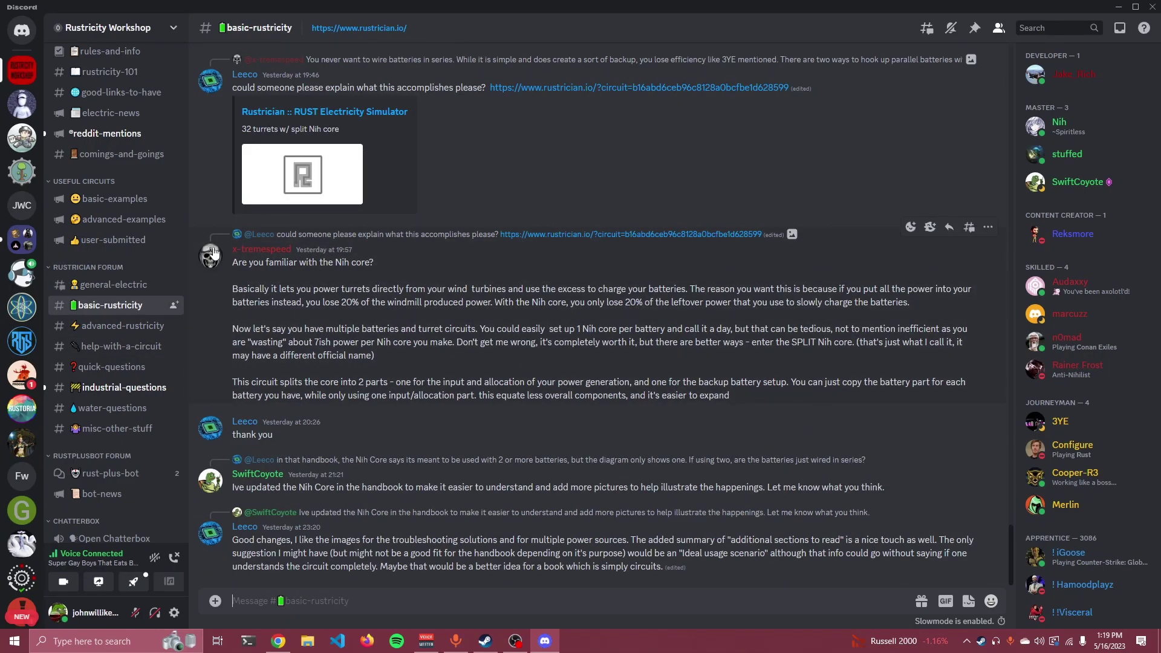
Step: Open #advanced-rustricity and view the shared furnace and refinery circuit image enlarged
click(132, 327)
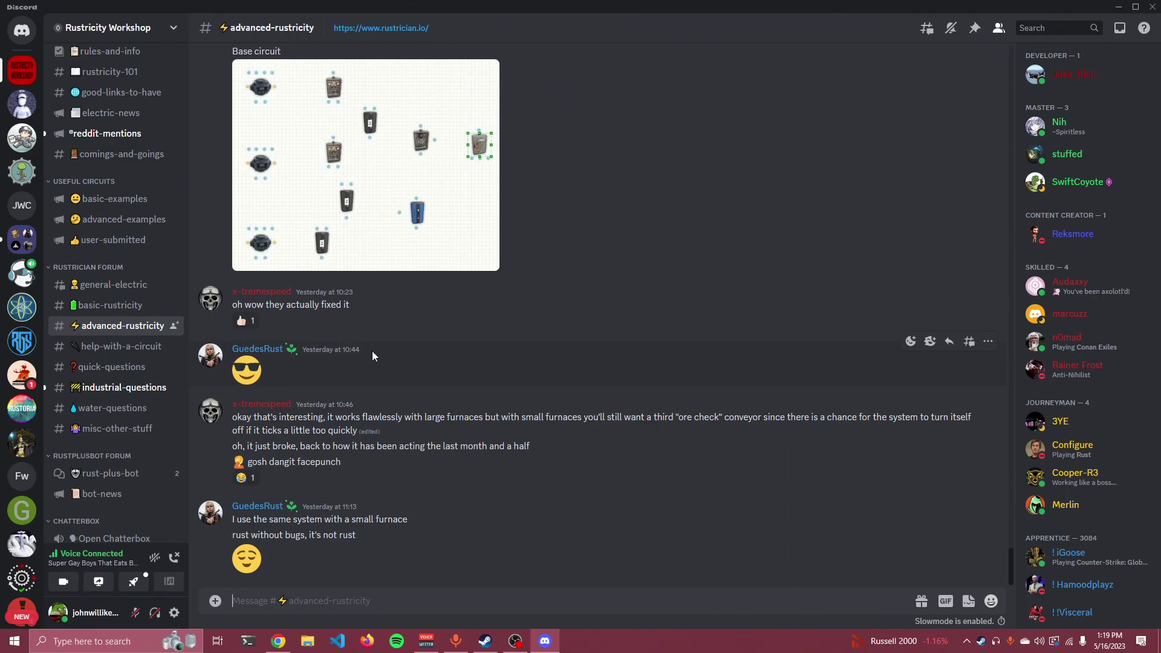
scroll(375, 346, up, 15)
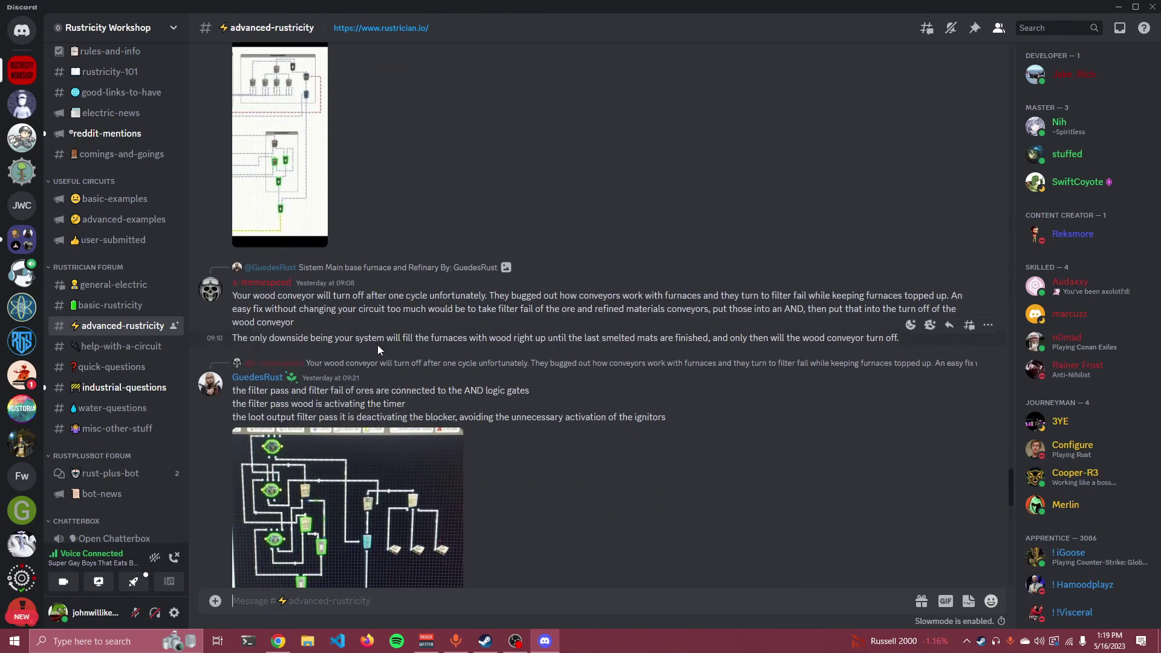
scroll(377, 345, up, 8)
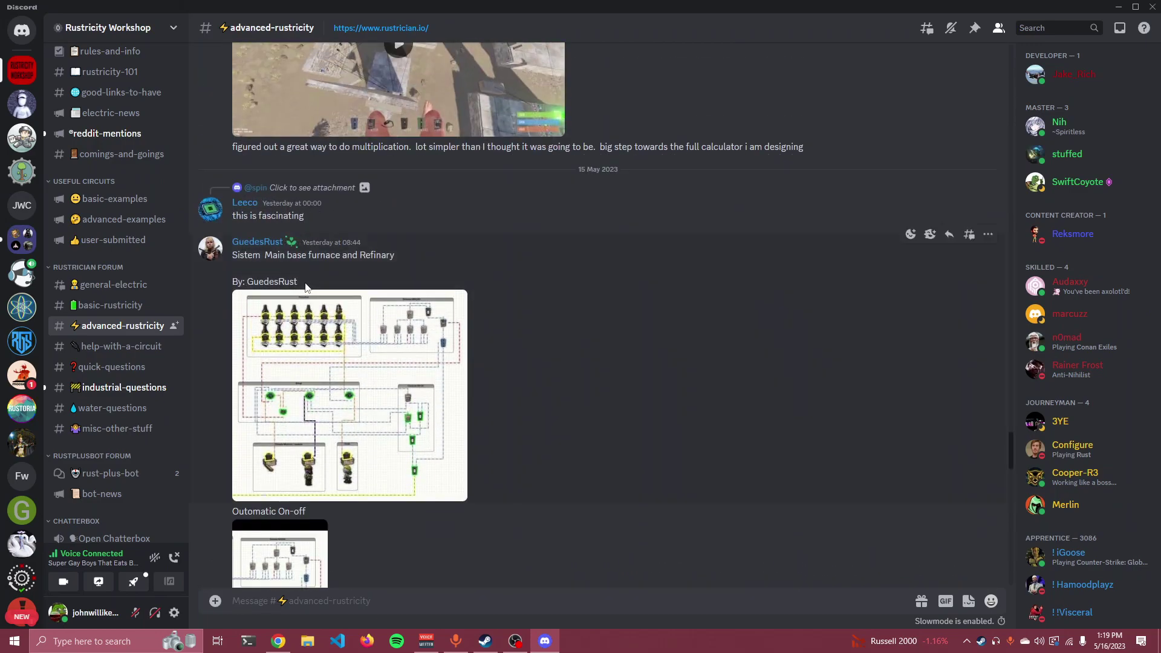
click(331, 332)
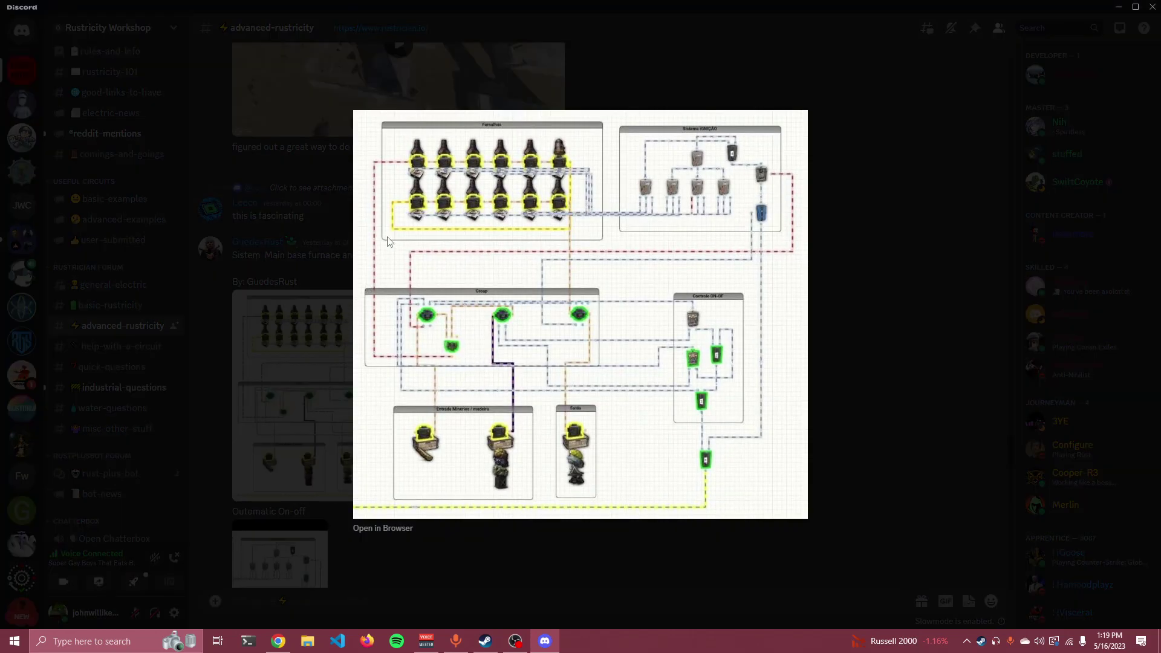
click(249, 233)
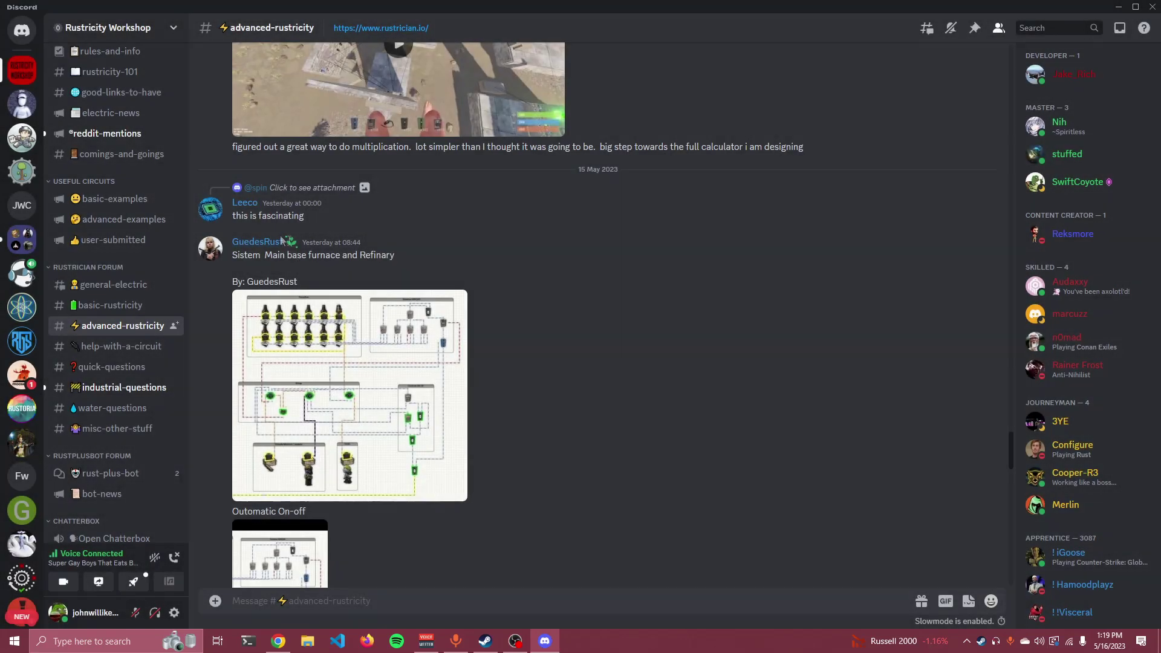
Step: Browse earlier circuit designs in the channel history, then return to the Electrical Handbook
scroll(347, 291, up, 4)
scroll(347, 287, up, 10)
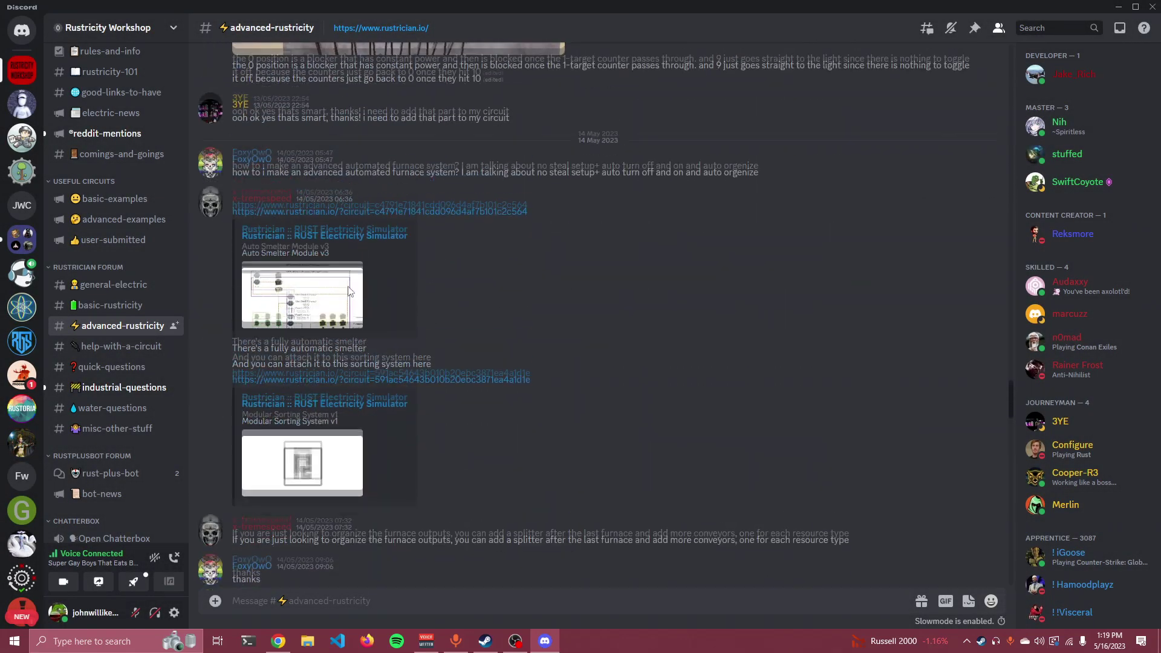
scroll(350, 283, up, 10)
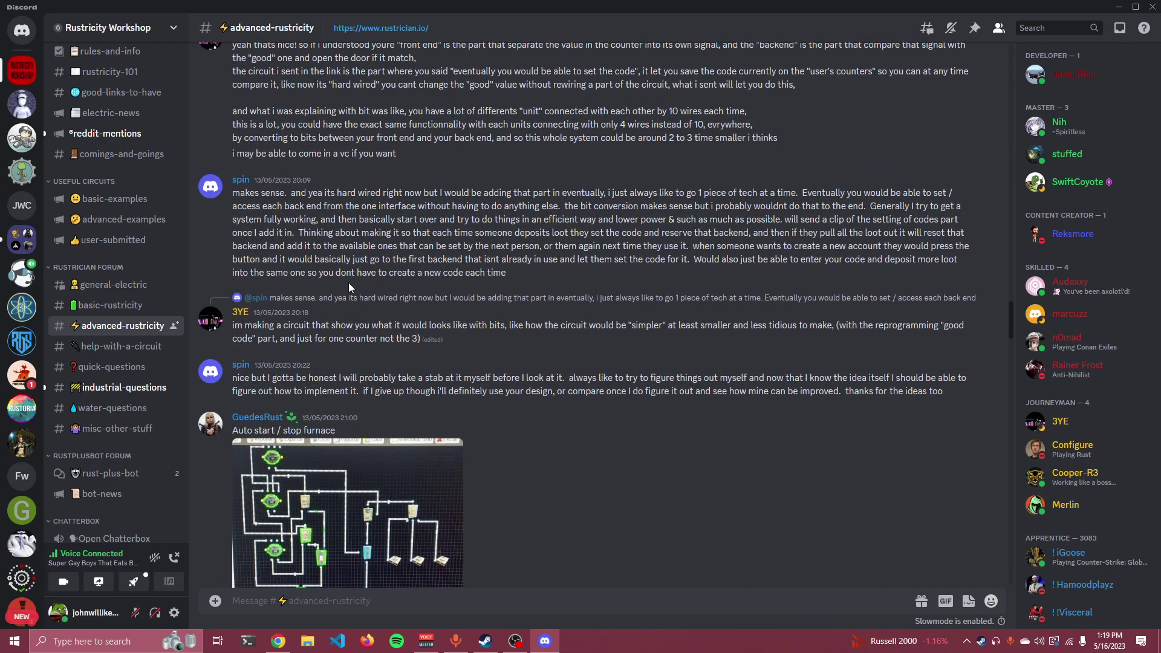
scroll(348, 282, up, 8)
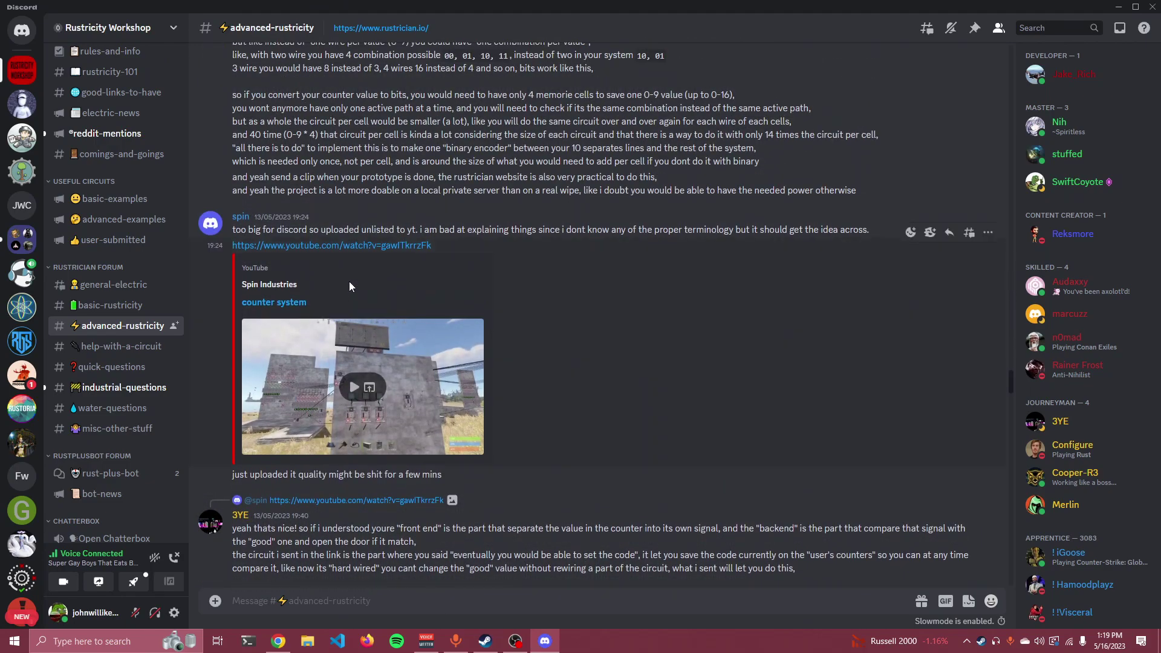
scroll(350, 278, up, 6)
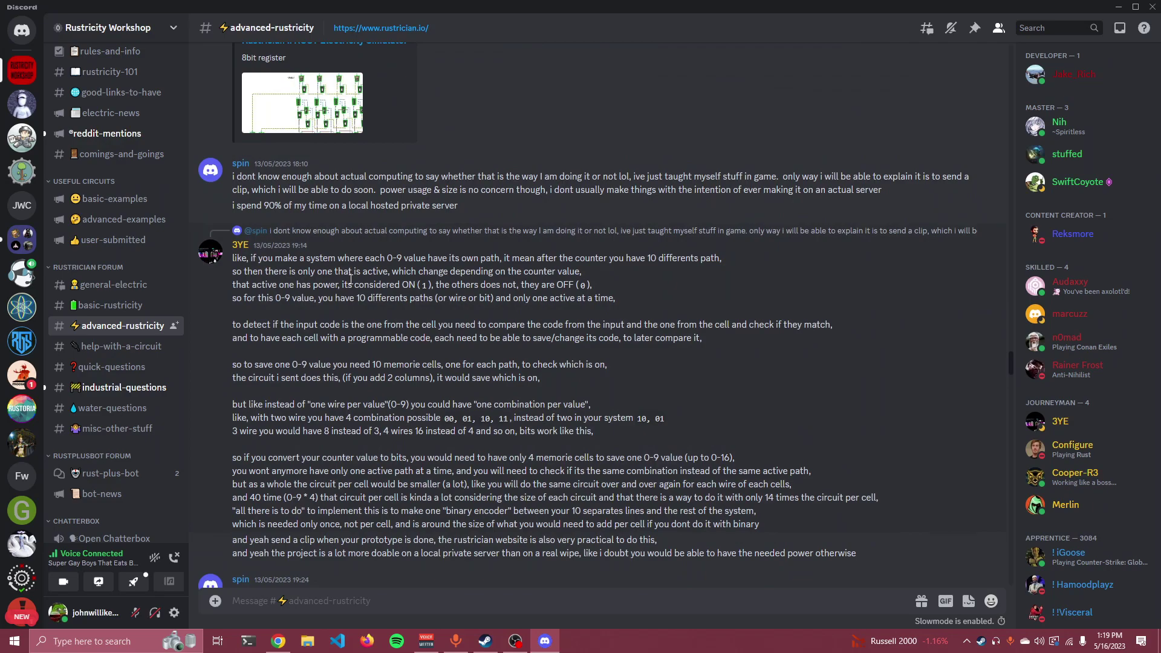
scroll(350, 279, down, 2)
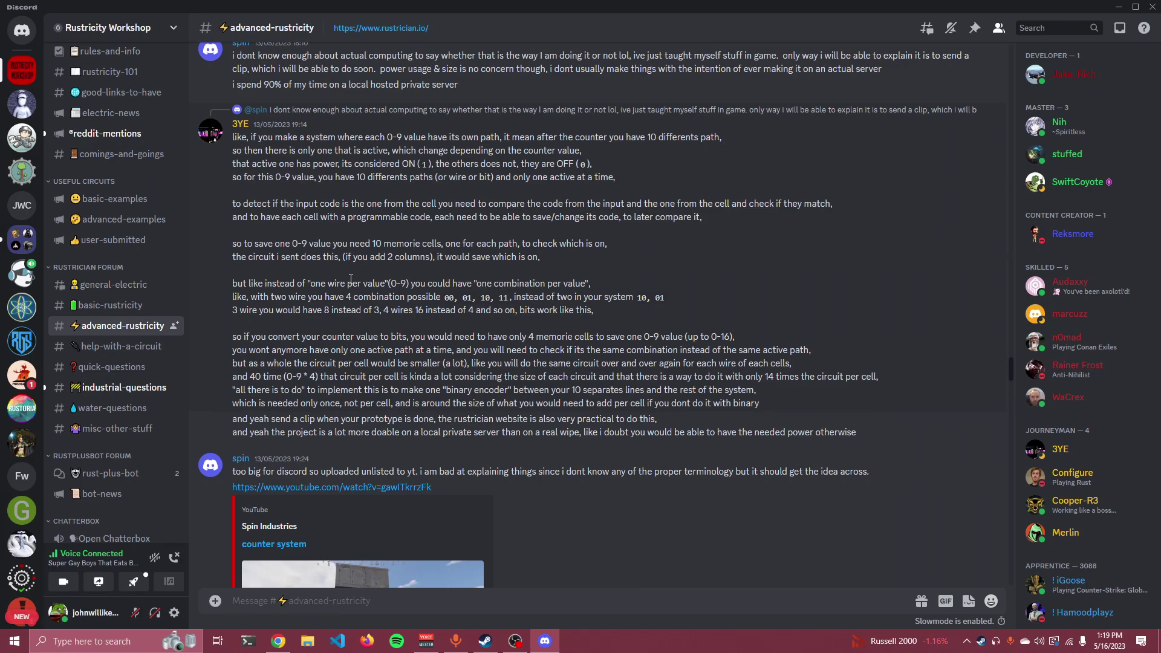
scroll(351, 280, up, 8)
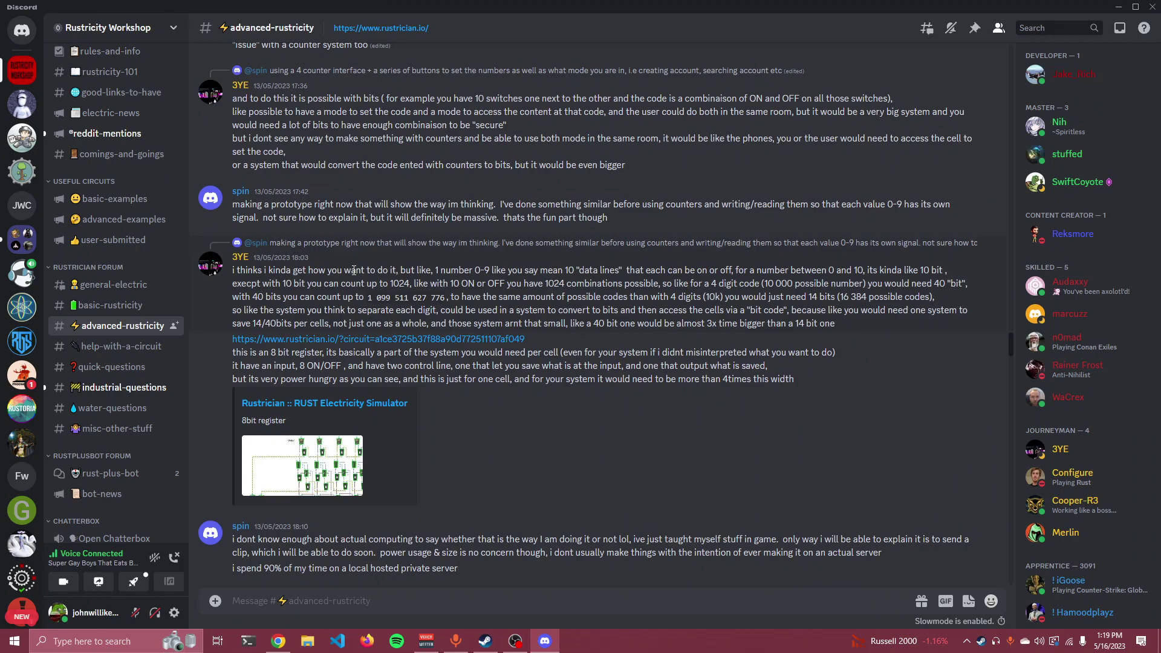
scroll(393, 278, down, 3)
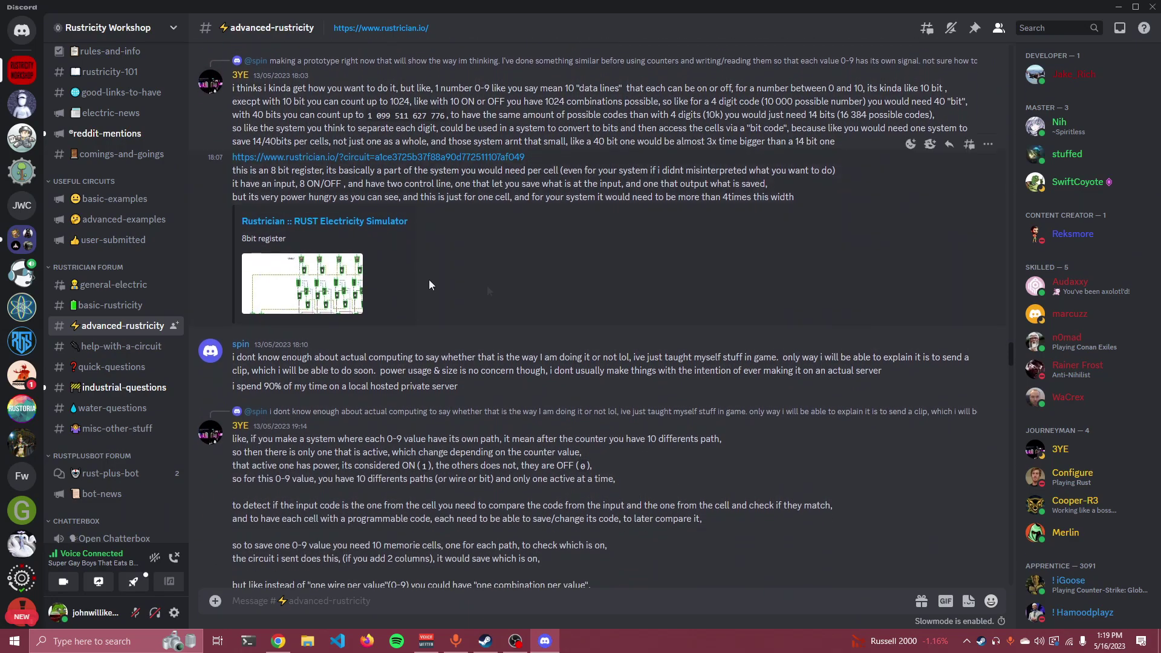
drag(1009, 361, 952, 611)
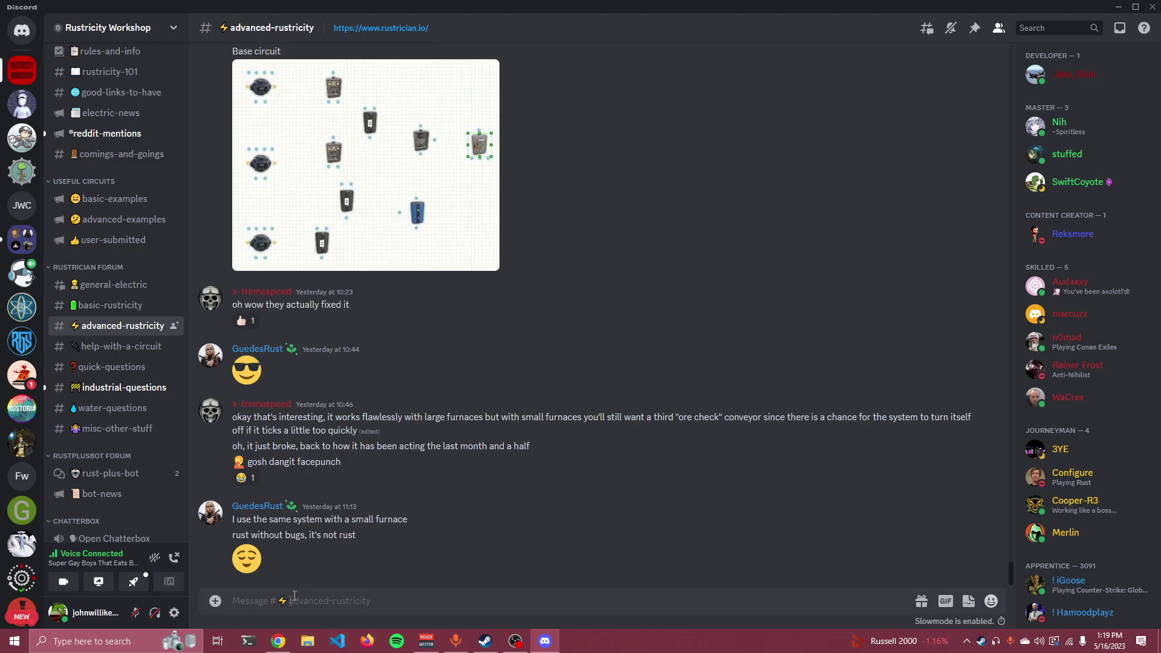
click(278, 641)
Step: Settle the handbook on the page 8 Wind Power chart, then bring OBS Studio forward
scroll(243, 413, up, 3)
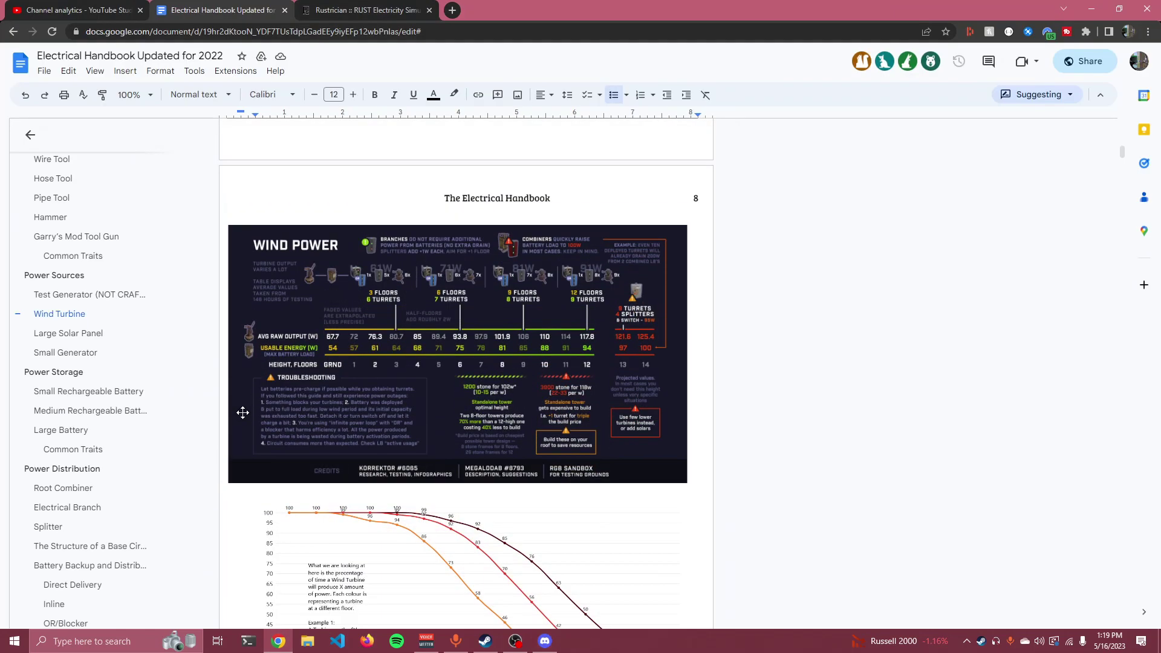
scroll(242, 413, up, 3)
scroll(246, 407, down, 2)
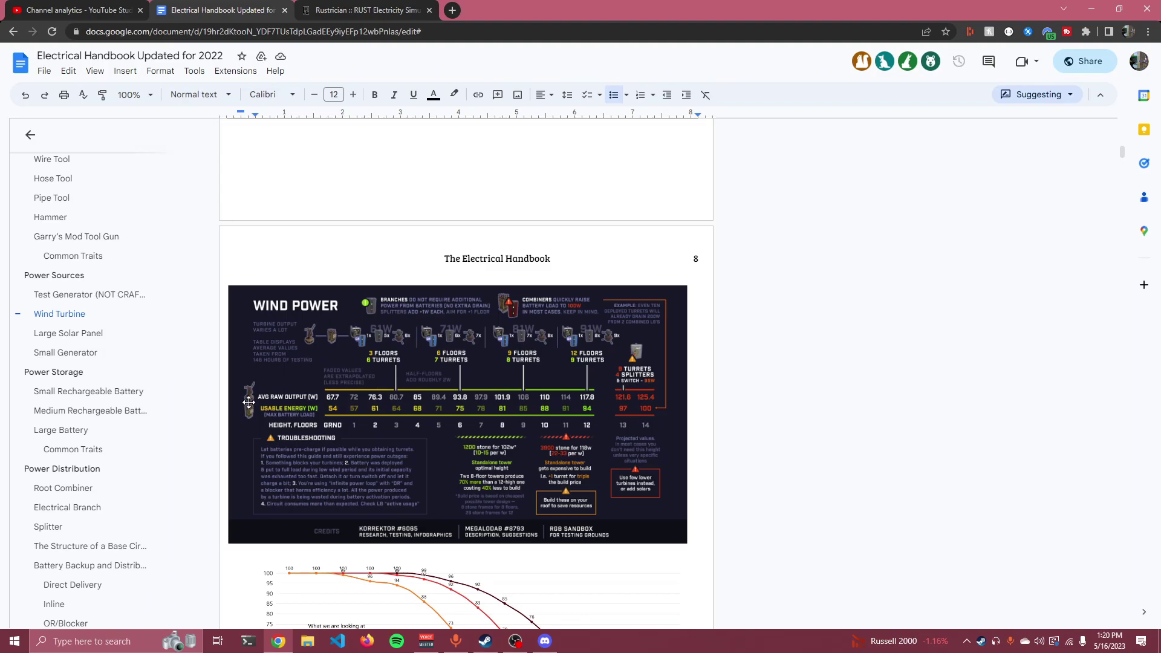
click(515, 642)
click(515, 643)
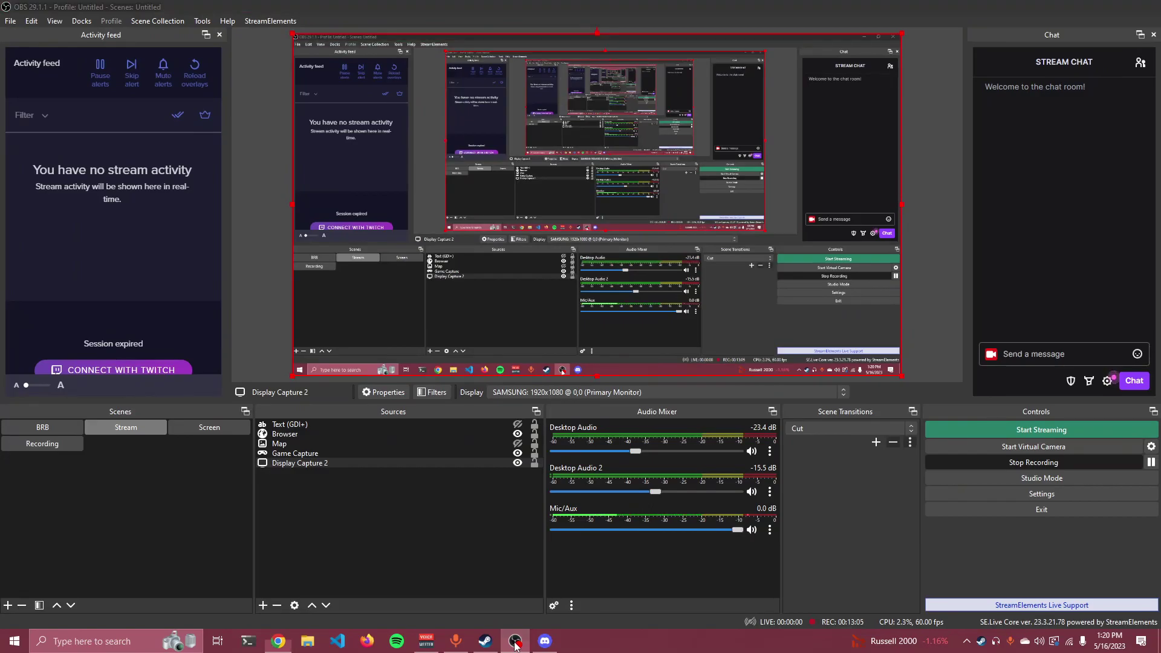